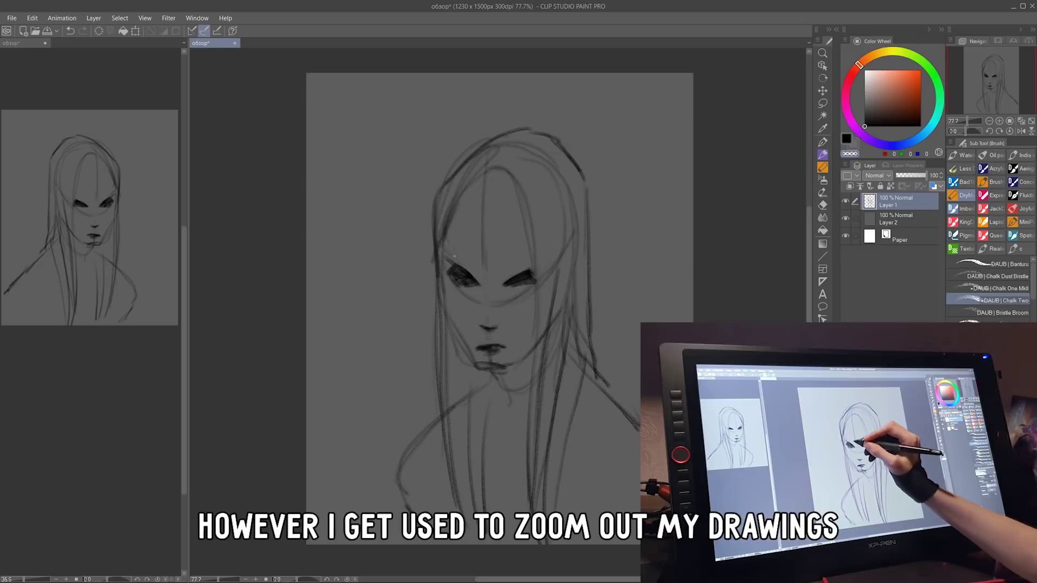
# Sketch darker eyes, brows, lips and the hair edges framing the forehead with the chalk brush.
pyautogui.moveTo(448, 273); pyautogui.dragTo(473, 297)
pyautogui.moveTo(508, 289); pyautogui.dragTo(525, 297)
pyautogui.moveTo(477, 346); pyautogui.dragTo(502, 361)
pyautogui.moveTo(488, 183); pyautogui.dragTo(443, 270)
pyautogui.moveTo(510, 203)
pyautogui.mouseDown()
pyautogui.moveTo(532, 264)
pyautogui.moveTo(529, 295)
pyautogui.mouseUp()
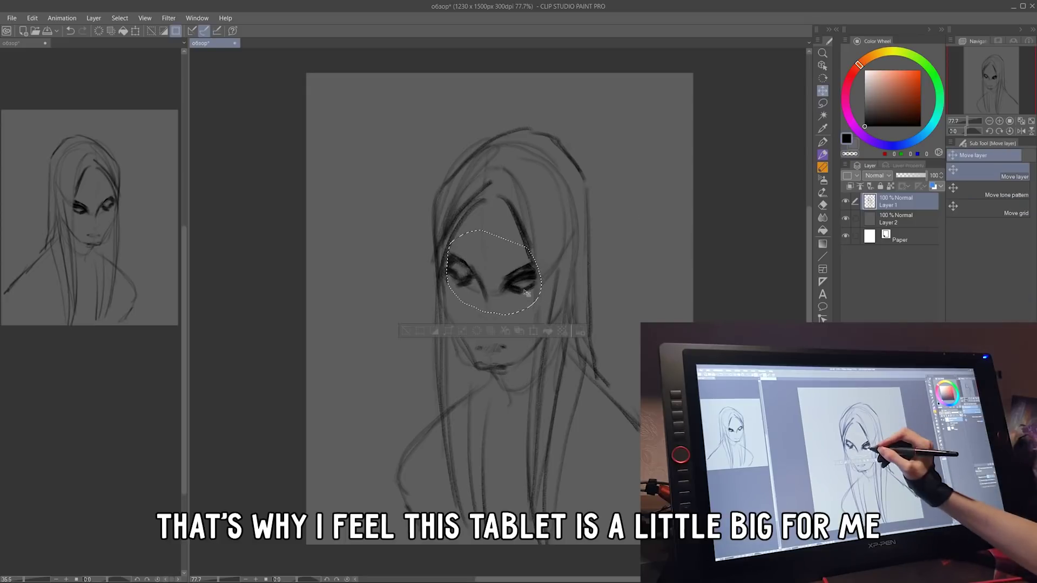
pyautogui.moveTo(449, 266); pyautogui.dragTo(468, 276)
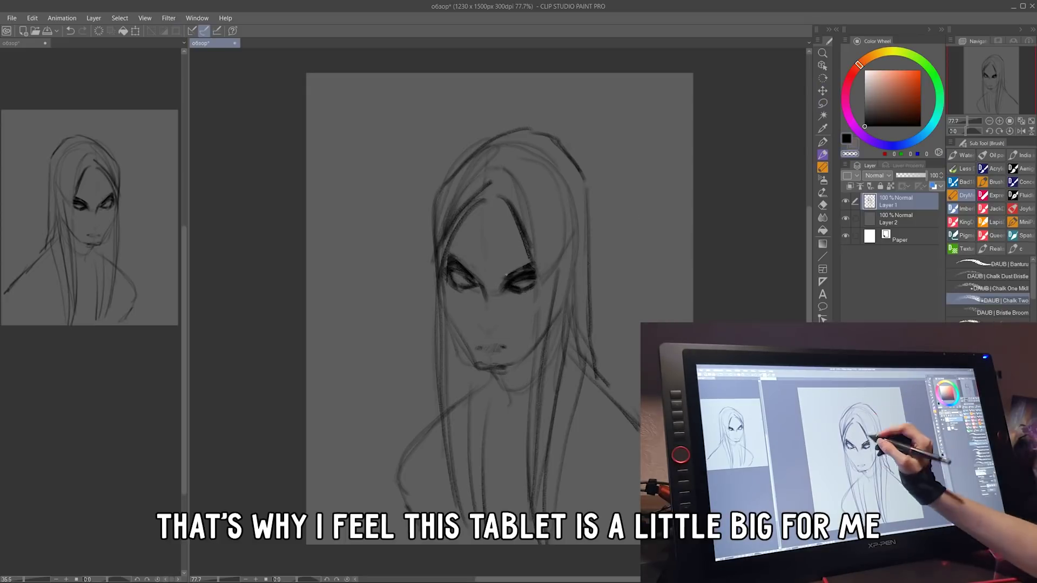
# Redraw the cheek, jawline and chin with bold strokes and add the bridge and tip of the nose.
pyautogui.moveTo(532, 295); pyautogui.dragTo(540, 316)
pyautogui.moveTo(442, 273)
pyautogui.mouseDown()
pyautogui.moveTo(476, 370)
pyautogui.moveTo(537, 346)
pyautogui.mouseUp()
pyautogui.moveTo(479, 315); pyautogui.dragTo(481, 288)
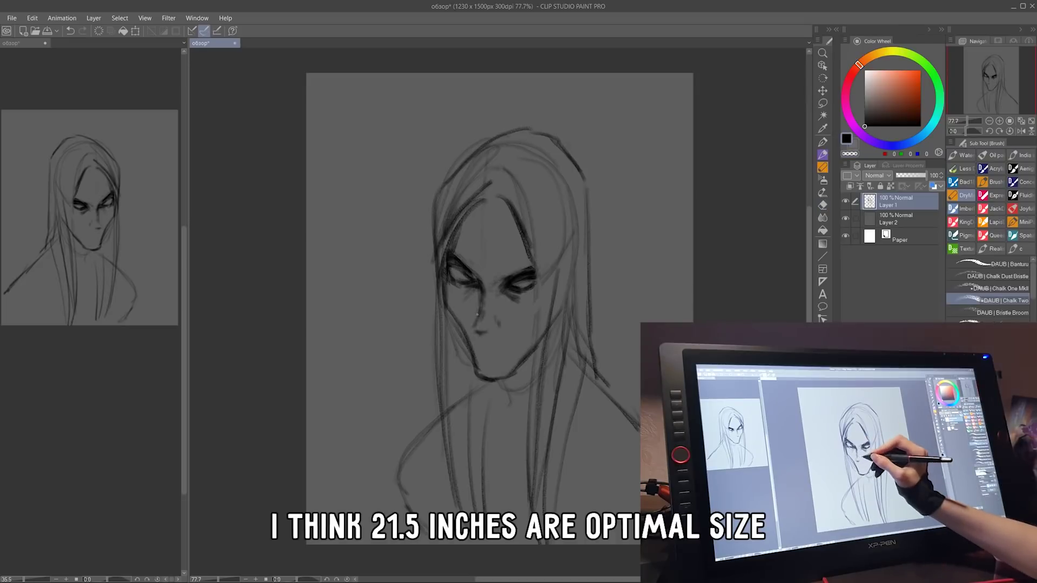
pyautogui.moveTo(475, 333); pyautogui.dragTo(486, 339)
# Lasso the central facial features and adjust their placement with a free transform.
pyautogui.press('m')
pyautogui.moveTo(462, 267); pyautogui.dragTo(508, 351)
pyautogui.hotkey('ctrl', 't')
pyautogui.press('Return')
pyautogui.press('b')
# Strengthen the eye, nose and mouth lines and redraw the outer contour of the face and hair.
pyautogui.moveTo(490, 286); pyautogui.dragTo(500, 304)
pyautogui.moveTo(481, 342); pyautogui.dragTo(492, 334)
pyautogui.moveTo(448, 303); pyautogui.dragTo(449, 282)
pyautogui.moveTo(519, 282); pyautogui.dragTo(533, 293)
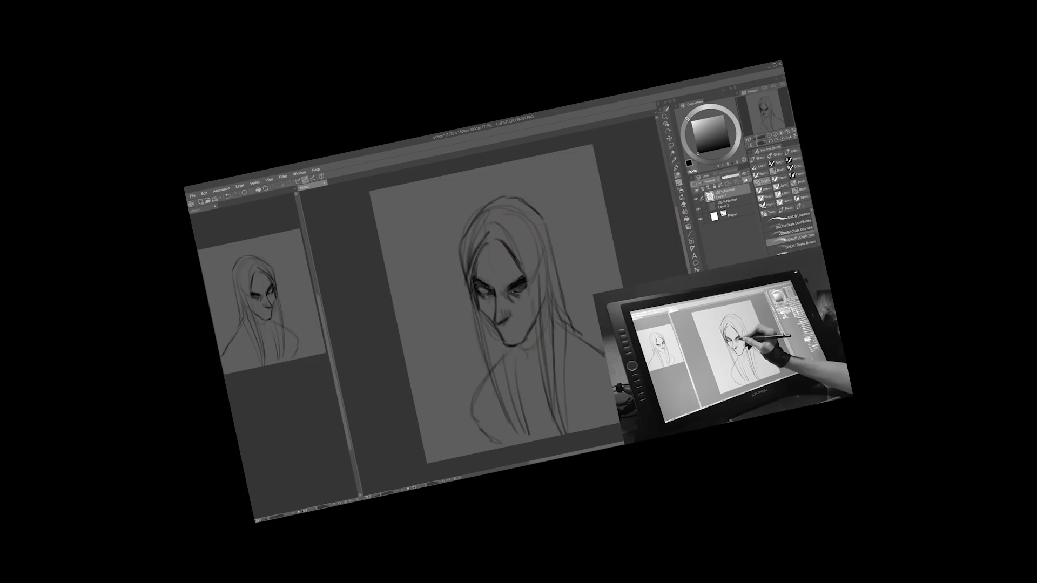
pyautogui.moveTo(473, 349)
pyautogui.mouseDown()
pyautogui.moveTo(490, 356)
pyautogui.moveTo(534, 345)
pyautogui.mouseUp()
pyautogui.moveTo(440, 286)
pyautogui.mouseDown()
pyautogui.moveTo(489, 139)
pyautogui.moveTo(592, 162)
pyautogui.moveTo(605, 365)
pyautogui.mouseUp()
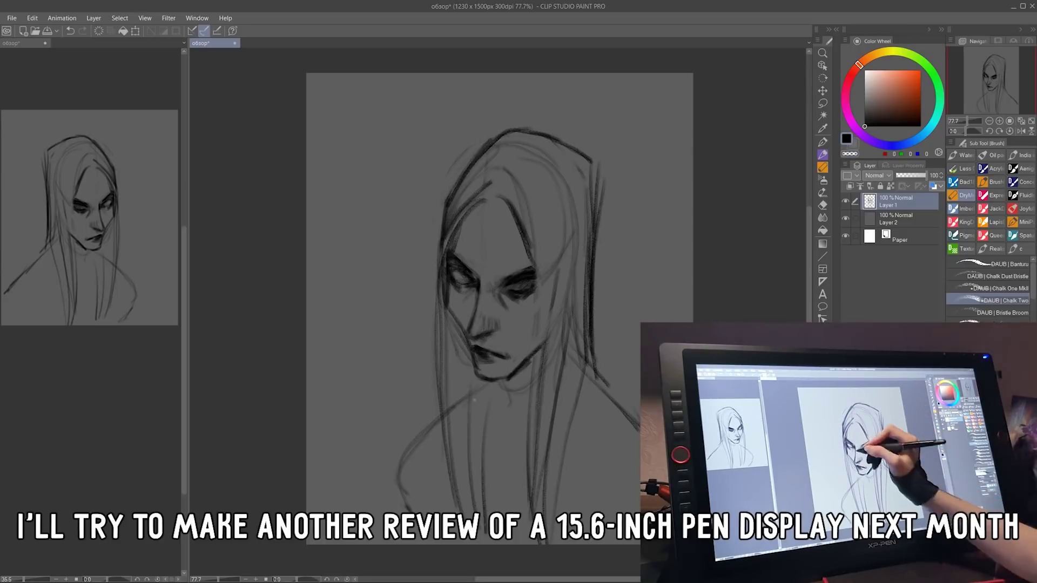
# Extend the shoulder line and enlarge the sketch so that the bust fills the canvas.
pyautogui.moveTo(427, 438); pyautogui.dragTo(395, 498)
pyautogui.hotkey('ctrl', 't')
pyautogui.moveTo(536, 129); pyautogui.dragTo(536, 52)
pyautogui.press('Return')
# Add a new layer beneath the line sketch and start blocking in the neck and shoulder in grey-brown with the G-pen.
pyautogui.hotkey('ctrl', 'shift', 'n')
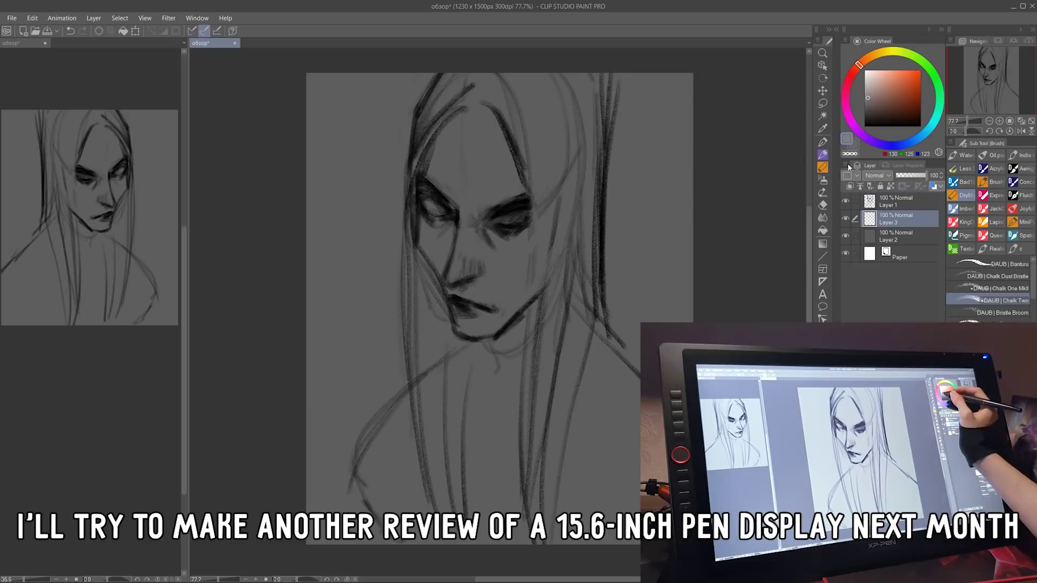
pyautogui.click(822, 142)
pyautogui.moveTo(429, 373); pyautogui.dragTo(356, 475)
pyautogui.moveTo(448, 237); pyautogui.dragTo(416, 388)
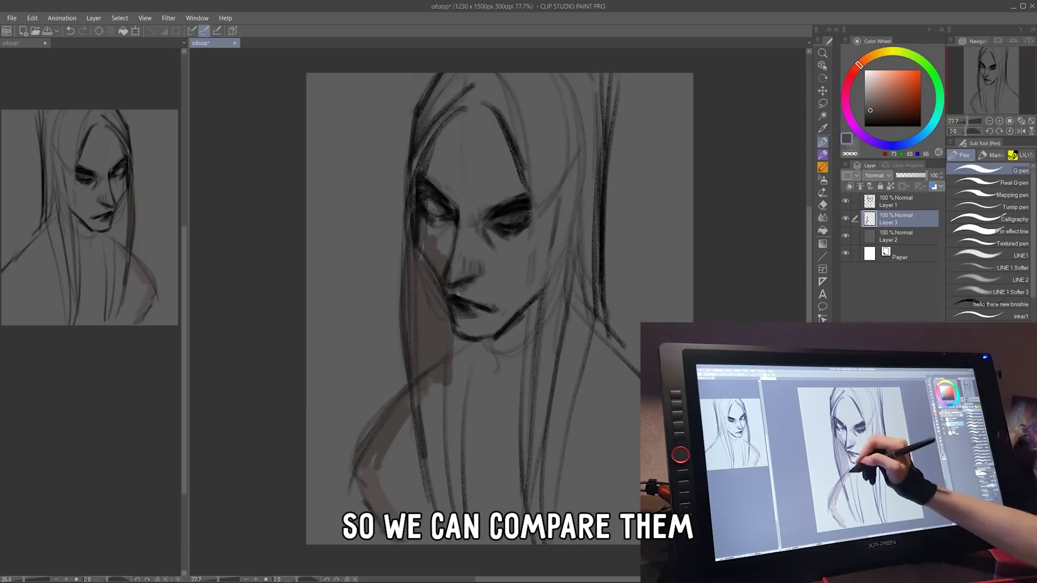
# Fill the rest of the figure's silhouette, covering hair, face, chest and shoulders, with the grey-brown base colour.
pyautogui.moveTo(427, 113); pyautogui.dragTo(410, 248)
pyautogui.moveTo(486, 75); pyautogui.dragTo(459, 378)
pyautogui.moveTo(583, 81); pyautogui.dragTo(557, 259)
pyautogui.moveTo(486, 367); pyautogui.dragTo(378, 518)
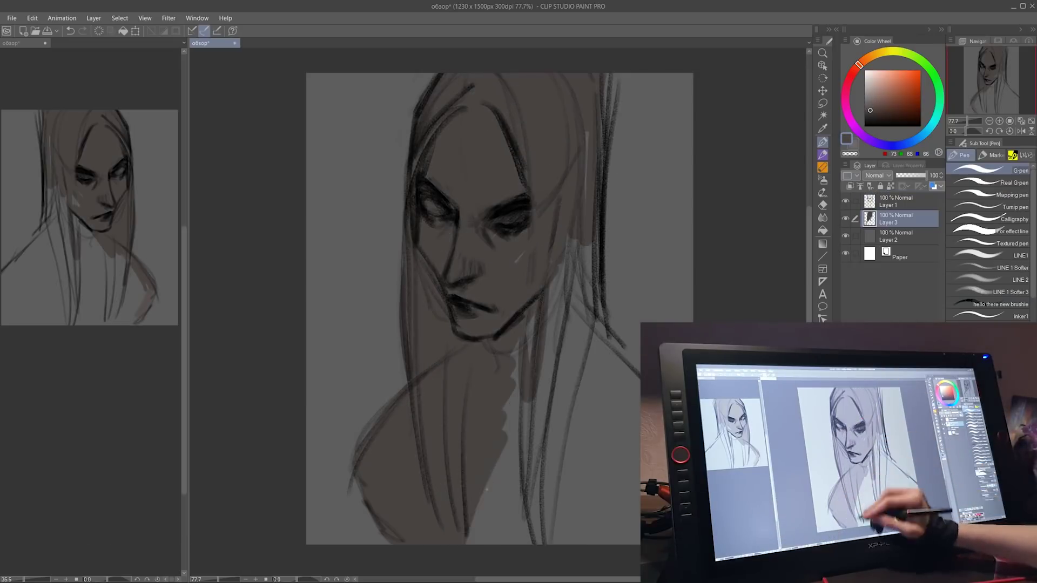
pyautogui.moveTo(459, 432); pyautogui.dragTo(621, 529)
pyautogui.moveTo(572, 226); pyautogui.dragTo(540, 454)
pyautogui.moveTo(562, 324); pyautogui.dragTo(621, 465)
# Try a bucket fill on the background layer and toggle the layer's visibility.
pyautogui.click(897, 236)
pyautogui.click(865, 123)
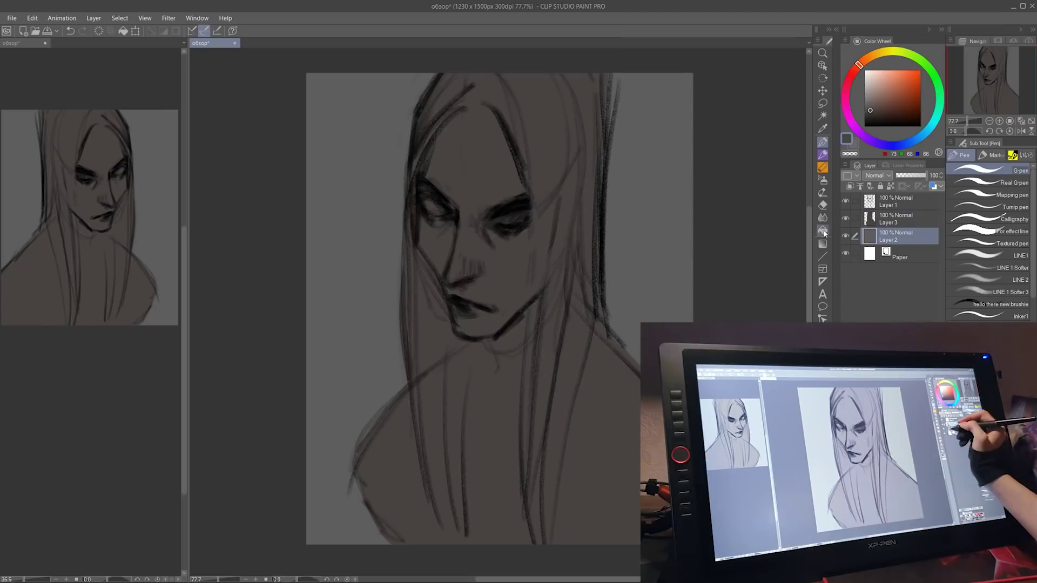
pyautogui.click(823, 230)
pyautogui.click(345, 162)
pyautogui.click(846, 236)
pyautogui.click(845, 236)
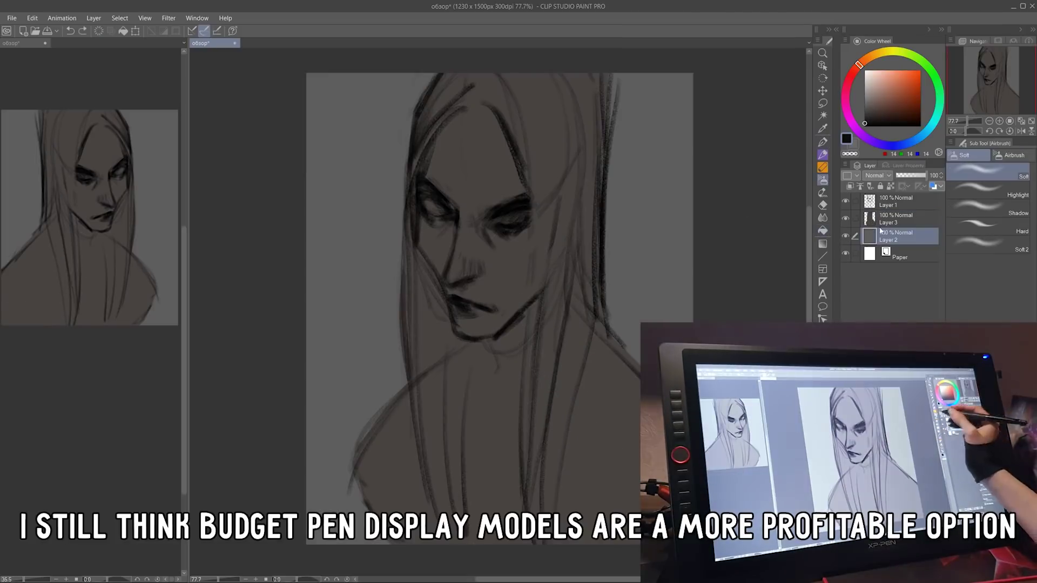
# Draw near-black neck shadow, collar and shoulder contours on the line layer with the DAUB Chalk Two brush.
pyautogui.click(896, 218)
pyautogui.click(823, 167)
pyautogui.click(896, 202)
pyautogui.click(865, 126)
pyautogui.moveTo(489, 327)
pyautogui.mouseDown()
pyautogui.moveTo(526, 362)
pyautogui.moveTo(508, 464)
pyautogui.mouseUp()
pyautogui.moveTo(480, 350); pyautogui.dragTo(518, 402)
pyautogui.moveTo(638, 373); pyautogui.dragTo(594, 513)
pyautogui.moveTo(640, 486); pyautogui.dragTo(637, 543)
pyautogui.moveTo(397, 438); pyautogui.dragTo(351, 519)
pyautogui.moveTo(410, 388); pyautogui.dragTo(360, 460)
# Deepen the shadows under the jaw, nose, eyes and neck, and darken the collar and shoulder line.
pyautogui.moveTo(489, 350); pyautogui.dragTo(540, 303)
pyautogui.moveTo(463, 297); pyautogui.dragTo(482, 276)
pyautogui.moveTo(450, 201); pyautogui.dragTo(459, 215)
pyautogui.moveTo(480, 213); pyautogui.dragTo(492, 226)
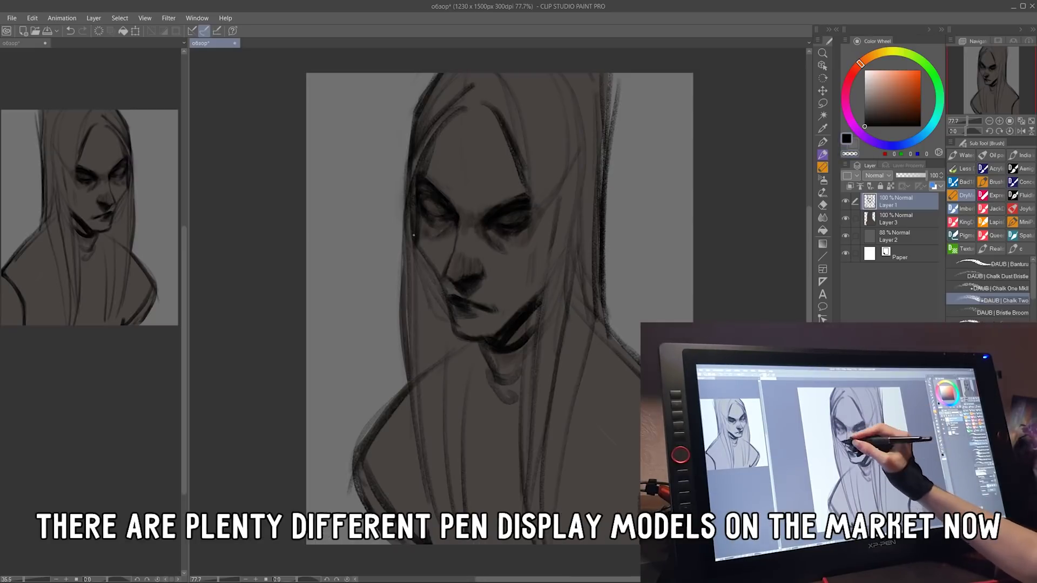
pyautogui.moveTo(489, 351); pyautogui.dragTo(508, 402)
pyautogui.moveTo(599, 319); pyautogui.dragTo(637, 364)
pyautogui.moveTo(489, 386); pyautogui.dragTo(527, 403)
# Paint muted blue tints on the forehead and around the eyes on the base colour layer.
pyautogui.click(897, 218)
pyautogui.moveTo(896, 138); pyautogui.dragTo(913, 141)
pyautogui.click(880, 104)
pyautogui.moveTo(440, 130); pyautogui.dragTo(449, 178)
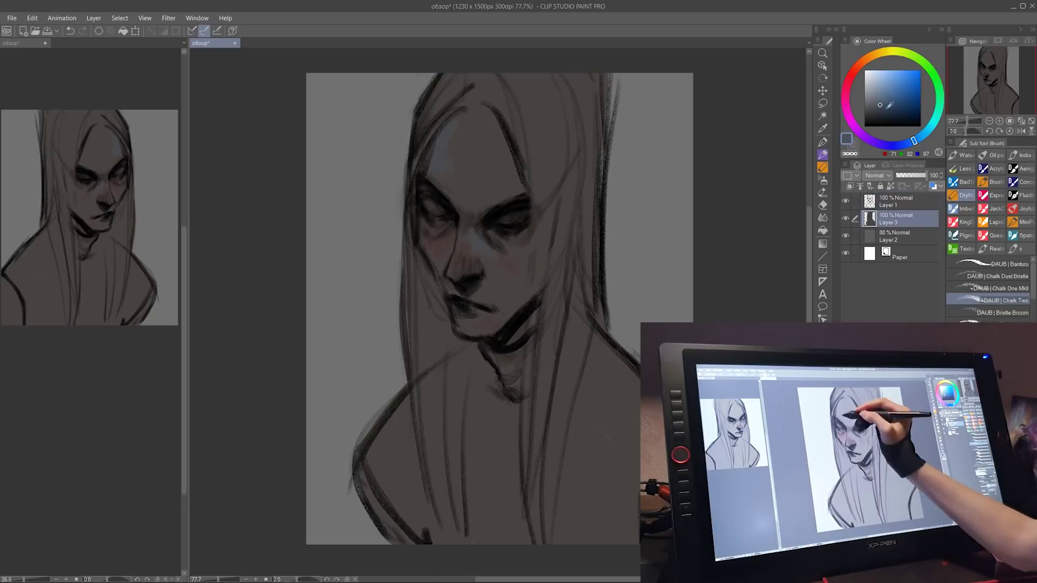
pyautogui.keyDown('alt'); pyautogui.click(518, 233); pyautogui.keyUp('alt')
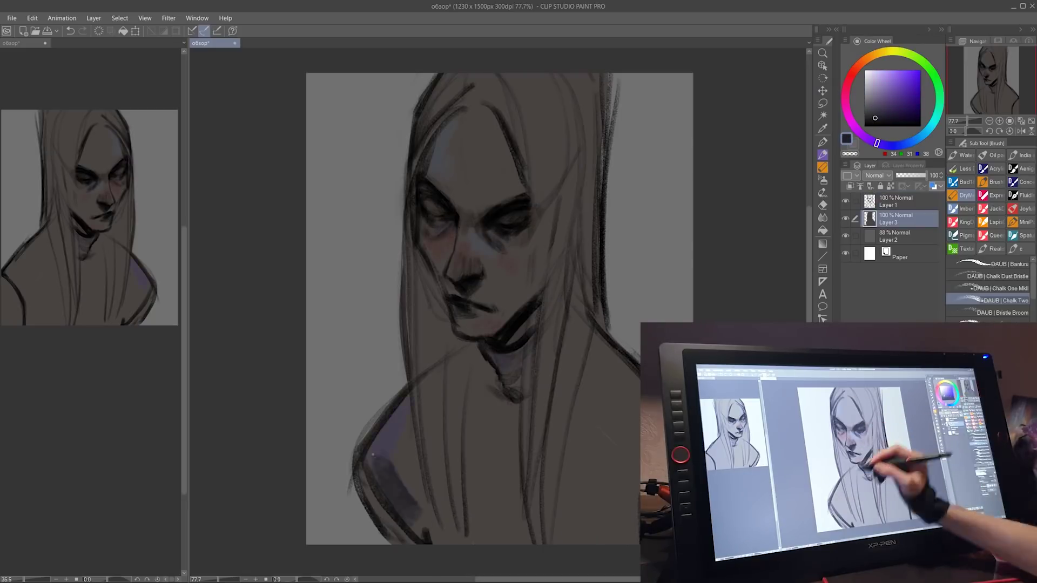
# Paint the high-necked garment across chest and shoulders in dark indigo and near-black tones.
pyautogui.moveTo(421, 378); pyautogui.dragTo(476, 540)
pyautogui.moveTo(486, 351); pyautogui.dragTo(594, 540)
pyautogui.moveTo(389, 416); pyautogui.dragTo(378, 486)
pyautogui.click(868, 121)
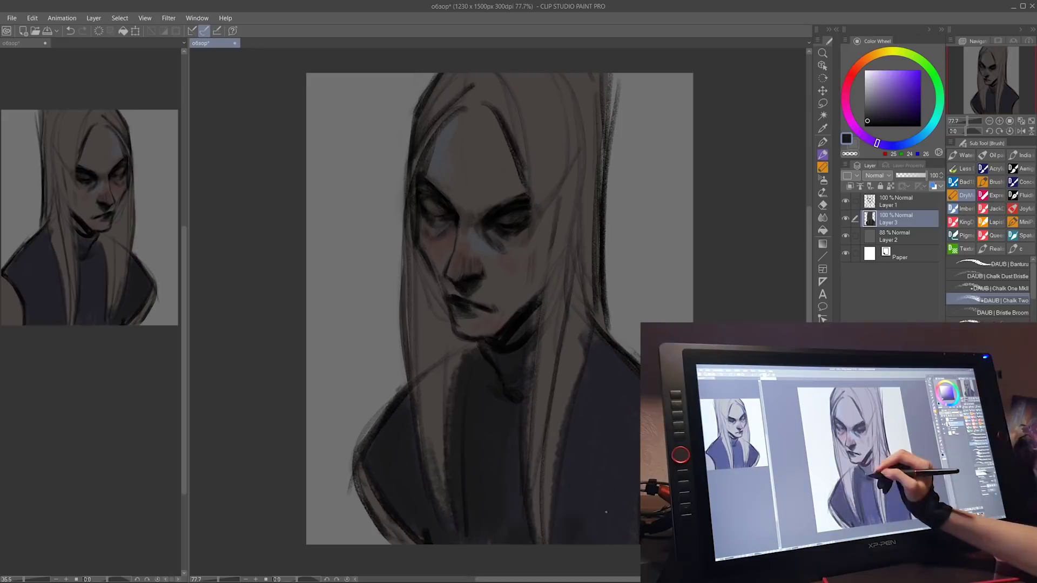
# Block in the near-black hair along the near side of the face, down the chest and over the crown.
pyautogui.click(865, 123)
pyautogui.moveTo(462, 76); pyautogui.dragTo(410, 183)
pyautogui.moveTo(411, 237); pyautogui.dragTo(449, 404)
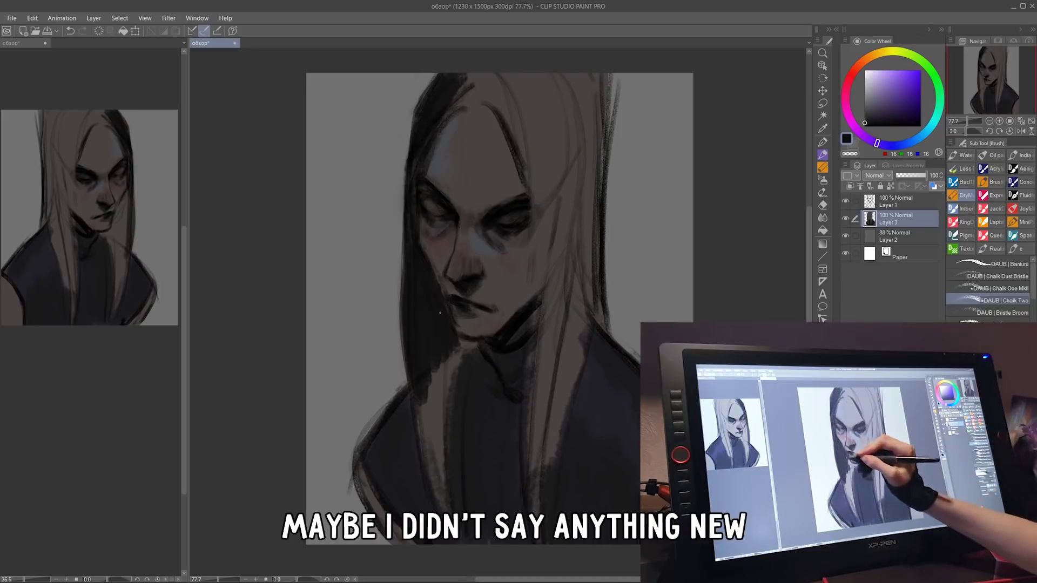
pyautogui.moveTo(427, 340); pyautogui.dragTo(465, 516)
pyautogui.moveTo(475, 89)
pyautogui.mouseDown()
pyautogui.moveTo(438, 135)
pyautogui.moveTo(543, 189)
pyautogui.mouseUp()
pyautogui.moveTo(508, 79)
pyautogui.mouseDown()
pyautogui.moveTo(493, 114)
pyautogui.moveTo(589, 138)
pyautogui.mouseUp()
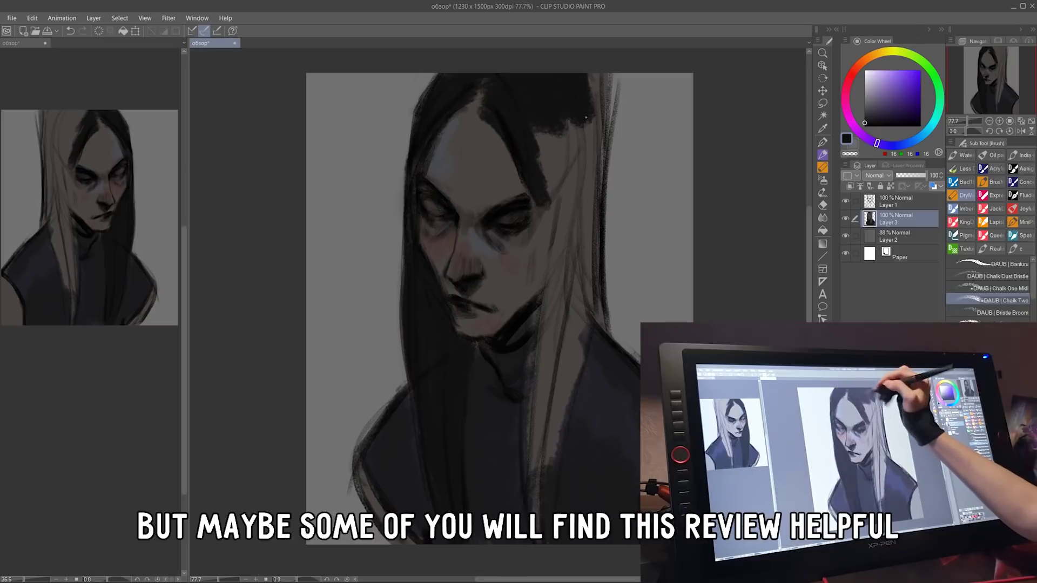
# Fill the remaining long hair strands beside the cheek and over the shoulder with near-black.
pyautogui.moveTo(605, 75); pyautogui.dragTo(575, 218)
pyautogui.moveTo(526, 119); pyautogui.dragTo(567, 265)
pyautogui.moveTo(530, 210); pyautogui.dragTo(561, 465)
pyautogui.moveTo(605, 214); pyautogui.dragTo(562, 338)
pyautogui.moveTo(591, 305); pyautogui.dragTo(526, 513)
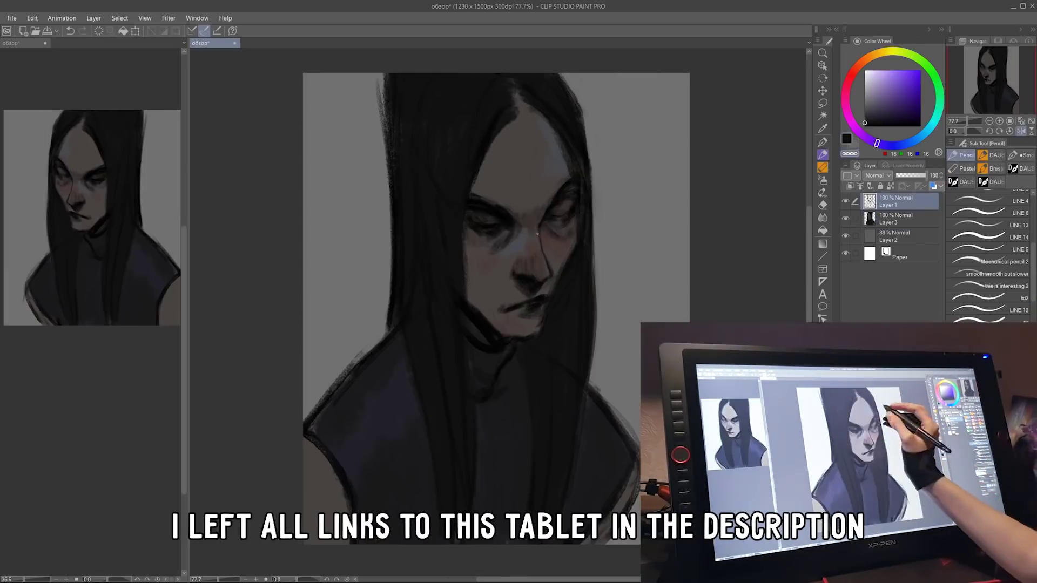
# Refine the brow, eye and temple contours on the line layer using sampled tones.
pyautogui.moveTo(567, 178); pyautogui.dragTo(545, 216)
pyautogui.moveTo(575, 148); pyautogui.dragTo(561, 208)
pyautogui.keyDown('alt'); pyautogui.click(565, 204); pyautogui.keyUp('alt')
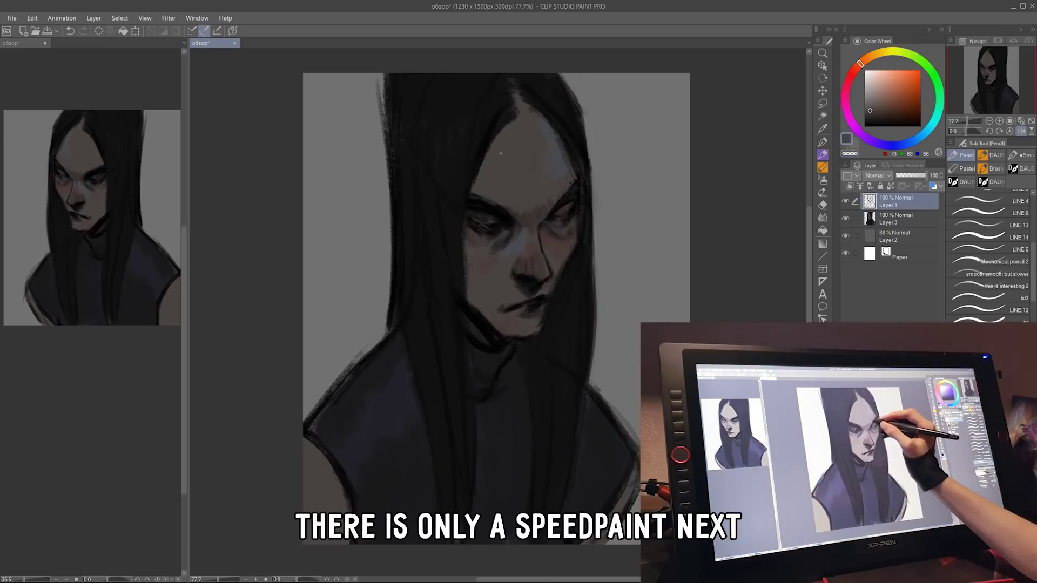
# Select the line and colour layers together and adjust the figure's tilt and size with a free transform.
pyautogui.keyDown('ctrl'); pyautogui.click(896, 218); pyautogui.keyUp('ctrl')
pyautogui.hotkey('ctrl', 't')
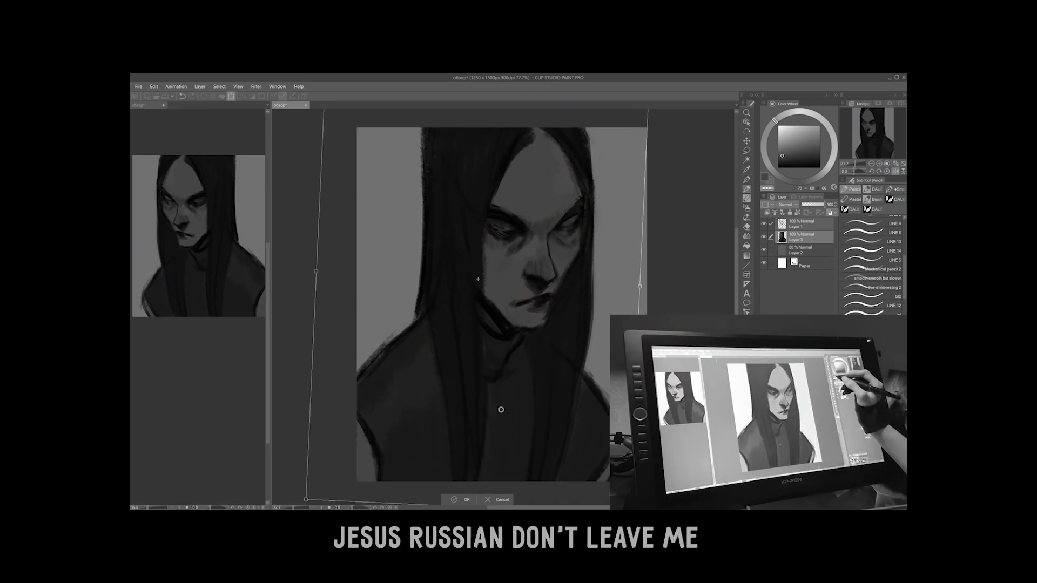
pyautogui.press('Return')
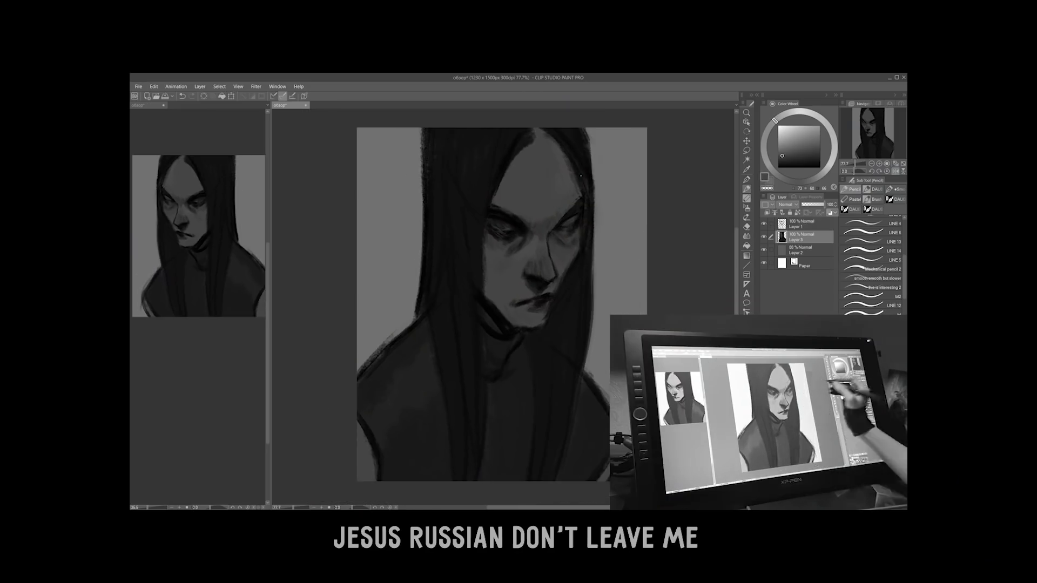
# Tint the eye sockets dark red on the top layer and lower the Soft light layer's opacity to 29%.
pyautogui.click(805, 224)
pyautogui.click(803, 162)
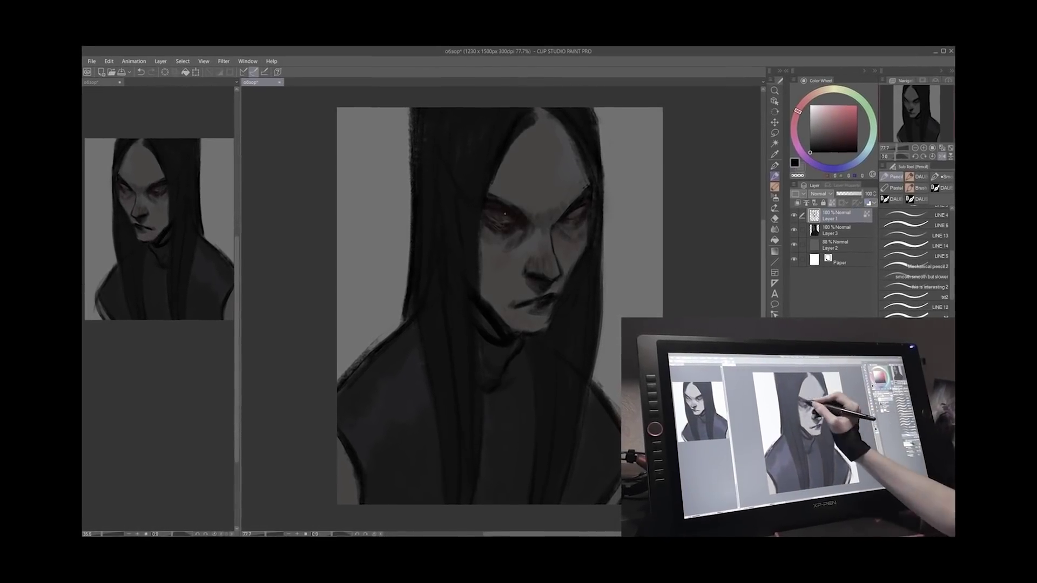
pyautogui.moveTo(881, 187); pyautogui.dragTo(861, 187)
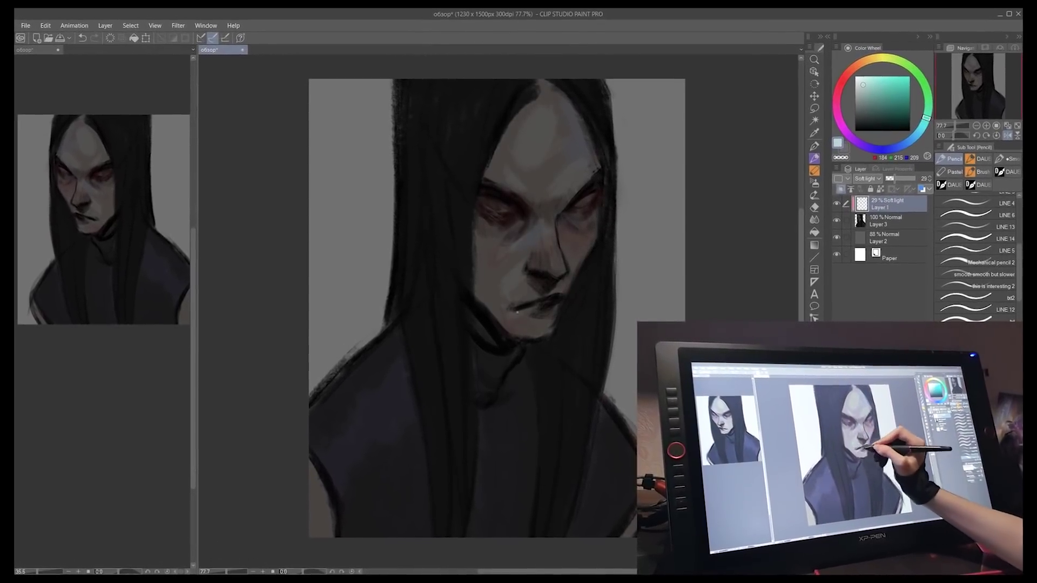
# Finish the soft-light tinting on the face and merge the top layer down into the colour layer.
pyautogui.press('b')
pyautogui.moveTo(938, 113)
pyautogui.mouseDown()
pyautogui.moveTo(907, 143)
pyautogui.moveTo(940, 175)
pyautogui.mouseUp()
pyautogui.click(876, 176)
pyautogui.click(875, 198)
pyautogui.click(869, 93)
pyautogui.hotkey('ctrl', 'e')
pyautogui.press('b')
# Refine the shading of both eyes and their inner corners with dark reds and blue-greys sampled from the painting.
pyautogui.keyDown('alt'); pyautogui.click(492, 199); pyautogui.keyUp('alt')
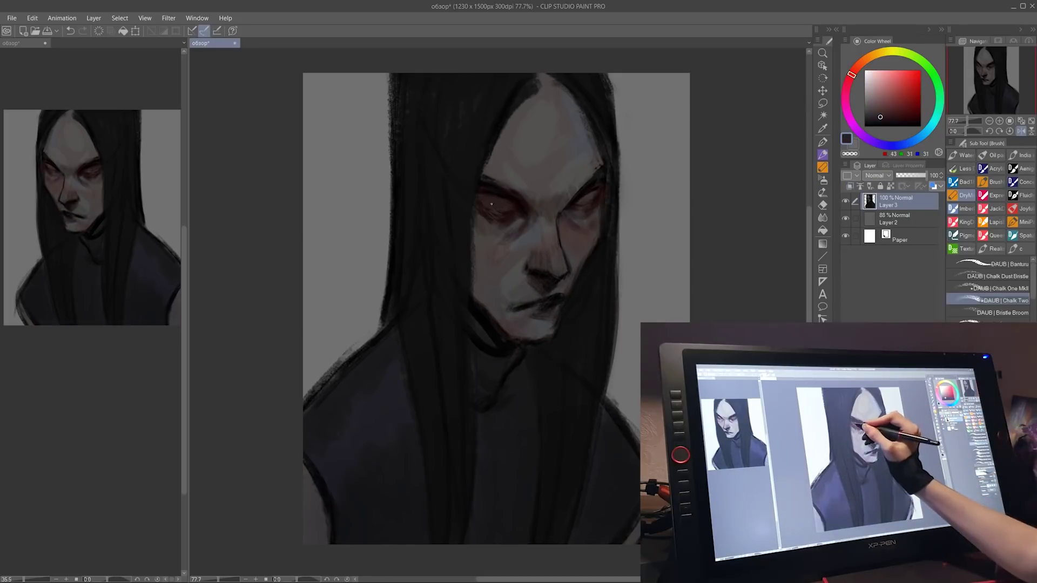
pyautogui.hotkey('ctrl', '+')
pyautogui.keyDown('alt'); pyautogui.click(622, 199); pyautogui.keyUp('alt')
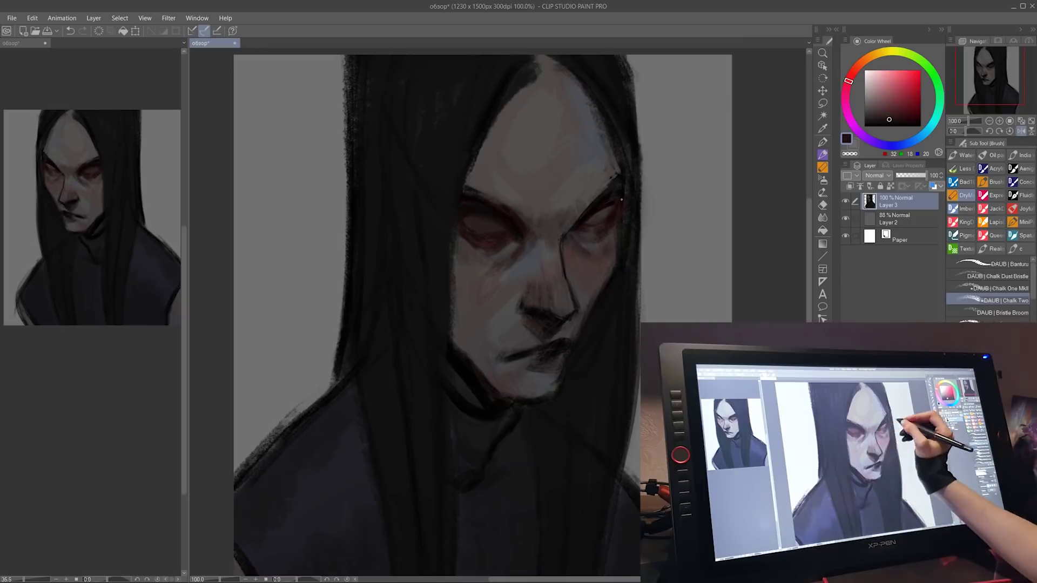
pyautogui.press('p')
pyautogui.keyDown('alt'); pyautogui.click(520, 243); pyautogui.keyUp('alt')
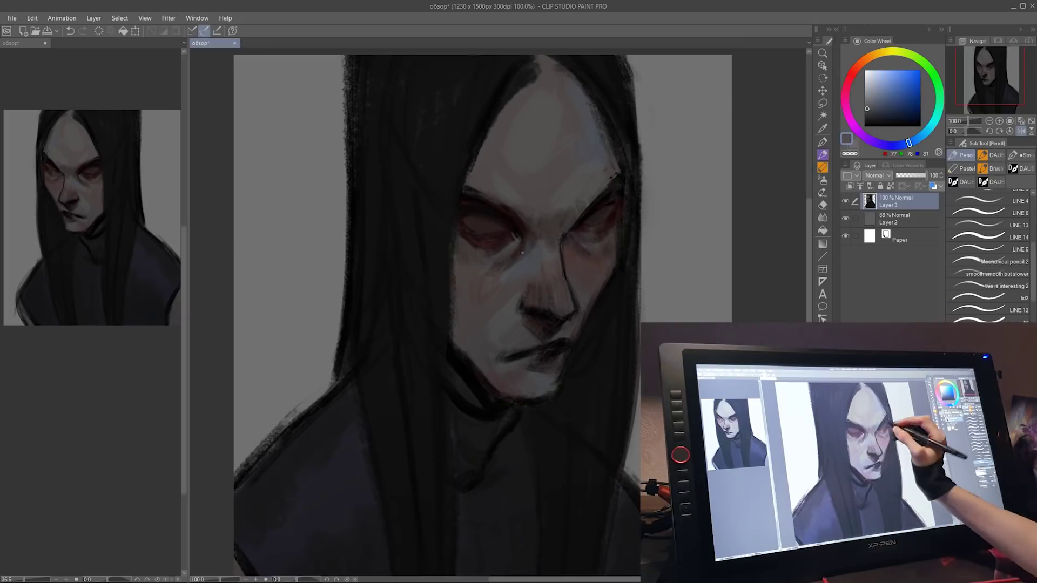
# Soften the nose contour and shadows with a muted red and skin tones sampled from the face.
pyautogui.press('b')
pyautogui.click(852, 74)
pyautogui.click(891, 109)
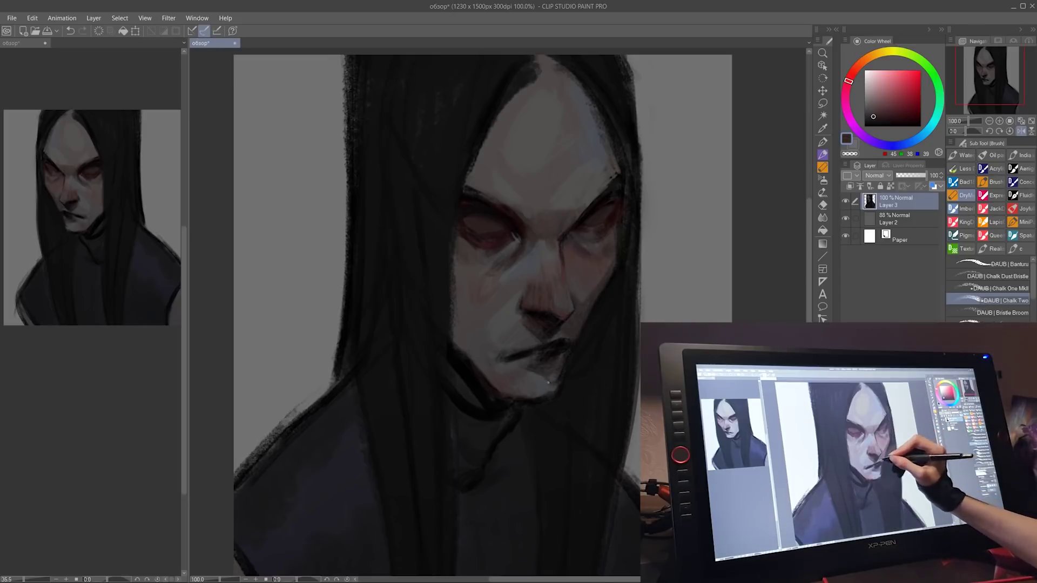
pyautogui.keyDown('alt'); pyautogui.click(521, 301); pyautogui.keyUp('alt')
pyautogui.keyDown('alt'); pyautogui.click(533, 286); pyautogui.keyUp('alt')
pyautogui.keyDown('alt'); pyautogui.click(543, 273); pyautogui.keyUp('alt')
# Sample tones around the eye and repaint both eyebrows with tapered dark strokes.
pyautogui.keyDown('alt'); pyautogui.click(595, 208); pyautogui.keyUp('alt')
pyautogui.keyDown('alt'); pyautogui.click(594, 198); pyautogui.keyUp('alt')
pyautogui.moveTo(466, 189); pyautogui.dragTo(507, 179)
pyautogui.moveTo(596, 197); pyautogui.dragTo(615, 173)
# Clean up the chin edge, the far hairline and the forehead plane with sampled colours.
pyautogui.keyDown('alt'); pyautogui.click(583, 339); pyautogui.keyUp('alt')
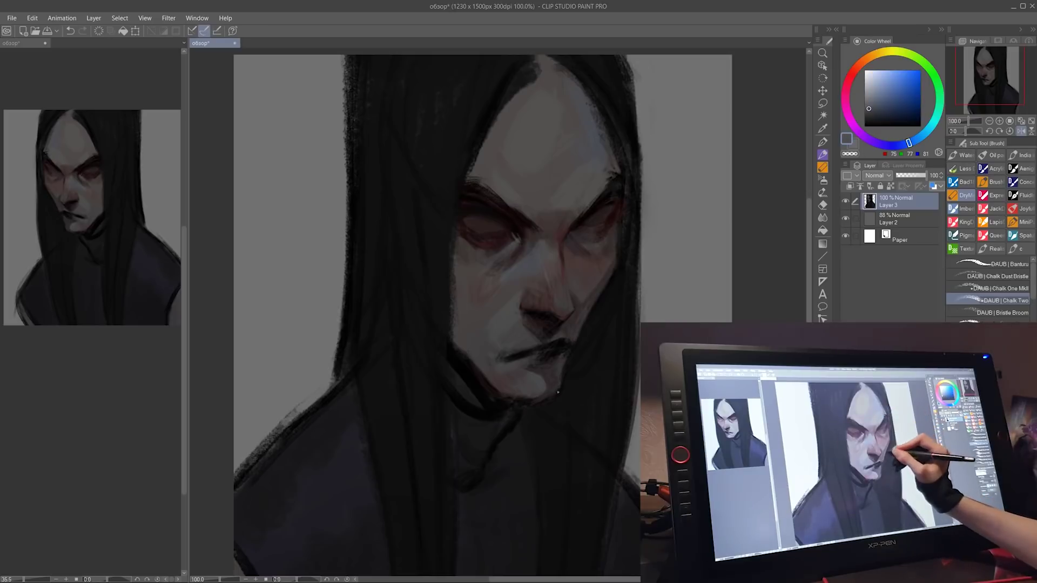
pyautogui.keyDown('alt'); pyautogui.click(617, 161); pyautogui.keyUp('alt')
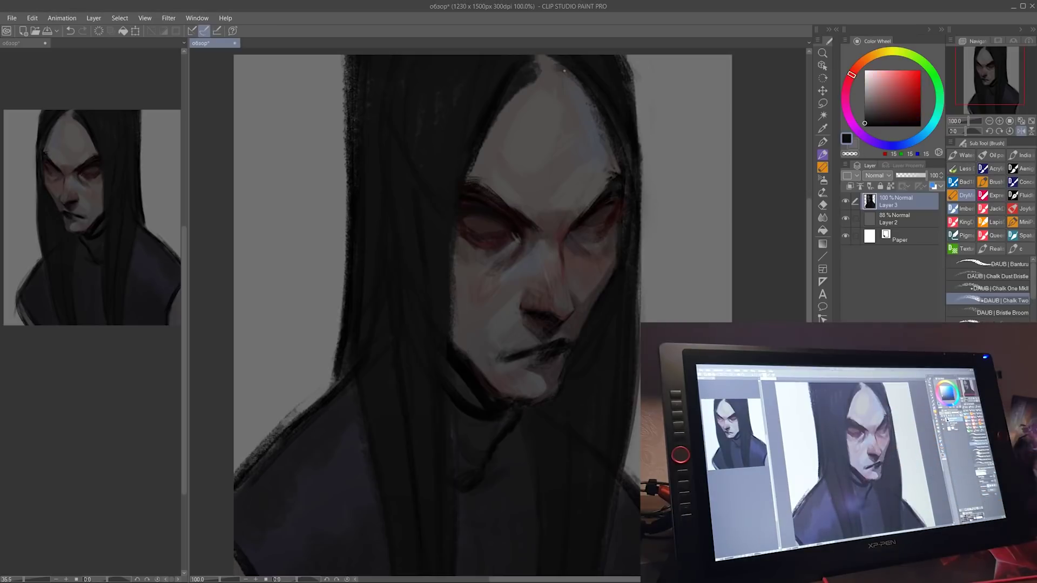
pyautogui.moveTo(588, 128); pyautogui.dragTo(601, 162)
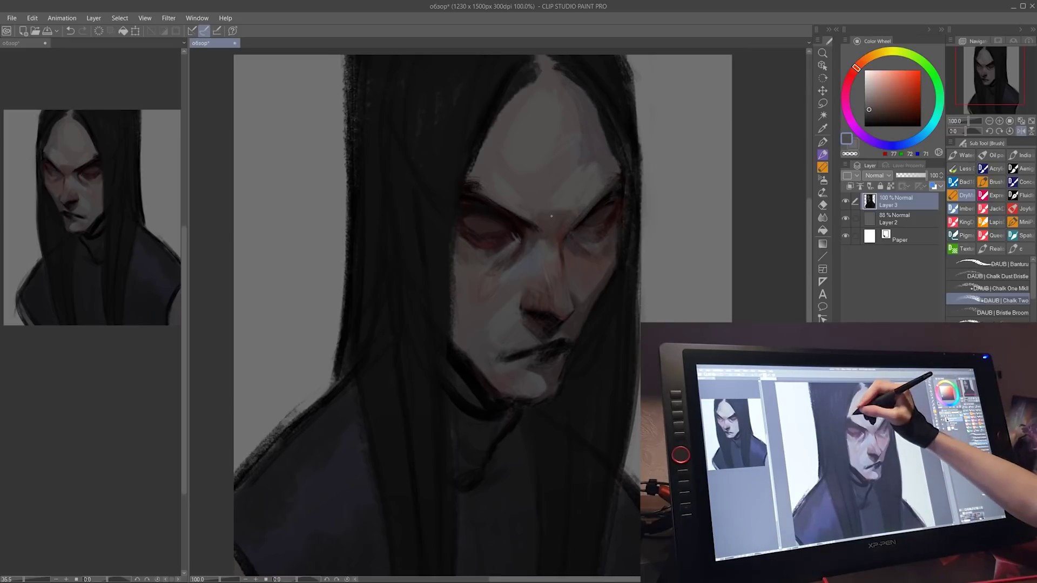
# Blend the inner brow, nose bridge and far cheek with sampled skin tones.
pyautogui.keyDown('alt'); pyautogui.click(531, 228); pyautogui.keyUp('alt')
pyautogui.keyDown('alt'); pyautogui.click(613, 255); pyautogui.keyUp('alt')
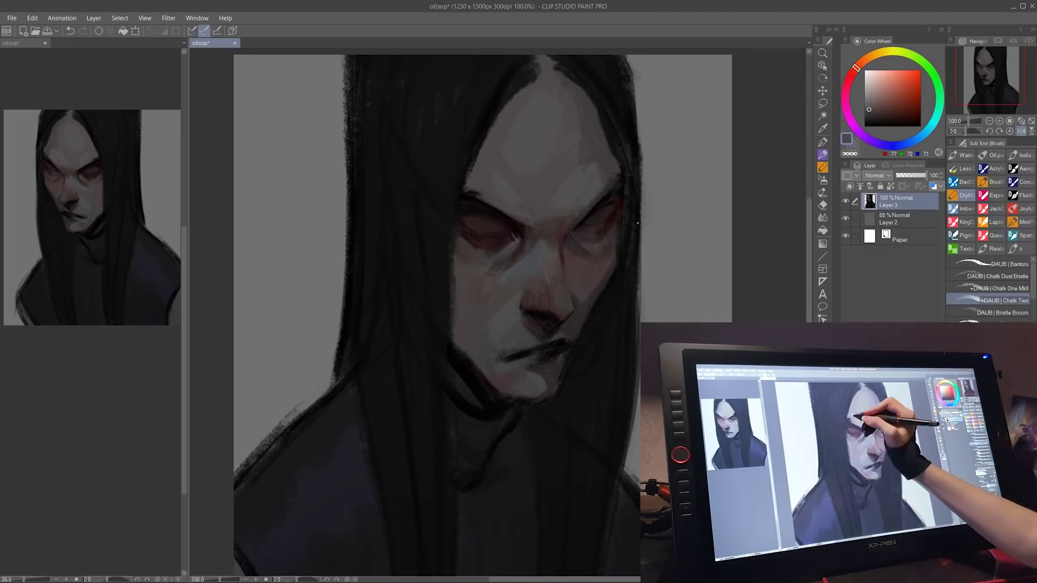
pyautogui.keyDown('alt'); pyautogui.click(567, 236); pyautogui.keyUp('alt')
# Flip the view horizontally, lasso the larger near eye, adjust it with a free transform and flip the view back.
pyautogui.press('h')
pyautogui.hotkey('ctrl', 'c')
pyautogui.hotkey('ctrl', 'v')
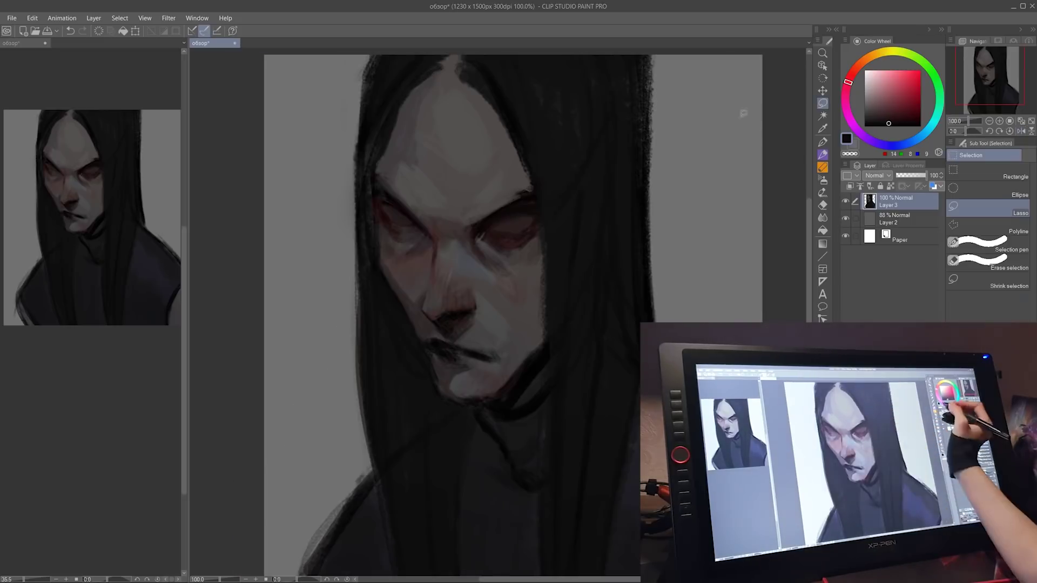
pyautogui.press('k')
pyautogui.moveTo(540, 186); pyautogui.dragTo(542, 197)
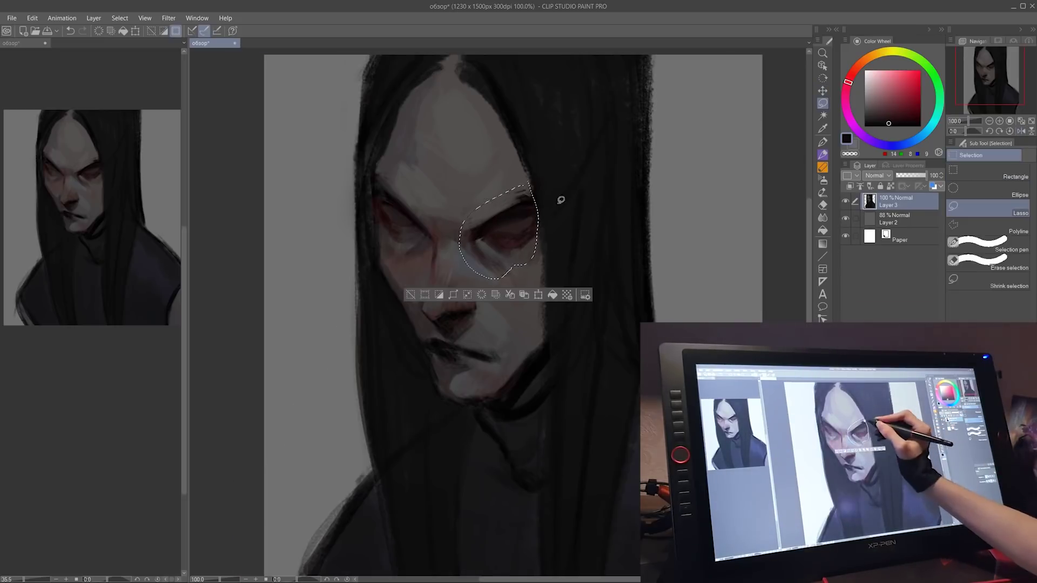
pyautogui.hotkey('ctrl', 't')
pyautogui.click(480, 299)
pyautogui.hotkey('ctrl', 'e')
pyautogui.press('h')
pyautogui.press('b')
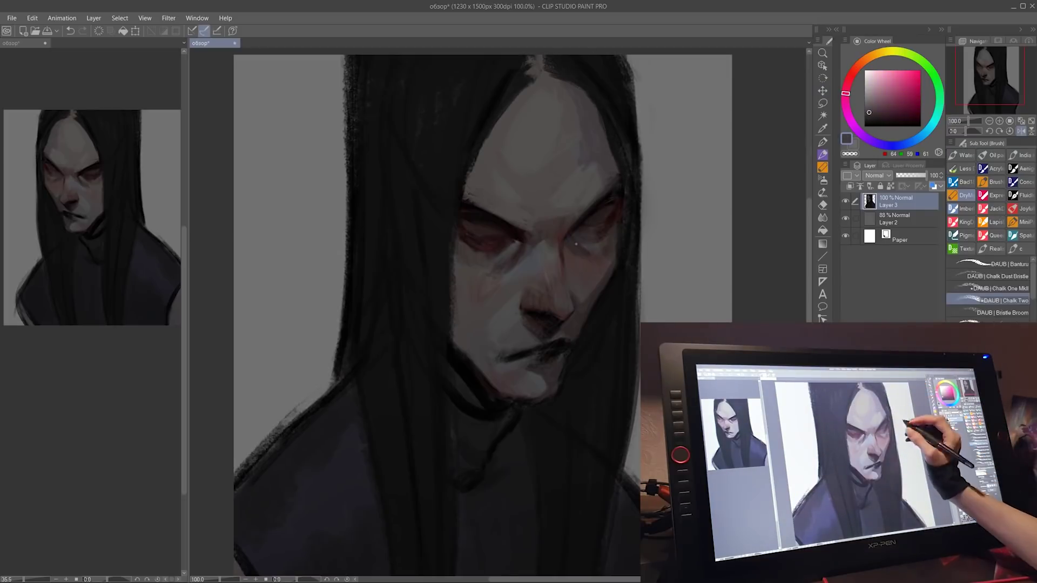
# Rework the eyelid shadows of both eyes with sampled dark tones, undoing an unwanted stroke.
pyautogui.keyDown('alt'); pyautogui.click(470, 242); pyautogui.keyUp('alt')
pyautogui.keyDown('alt'); pyautogui.click(504, 239); pyautogui.keyUp('alt')
pyautogui.hotkey('ctrl', 'z')
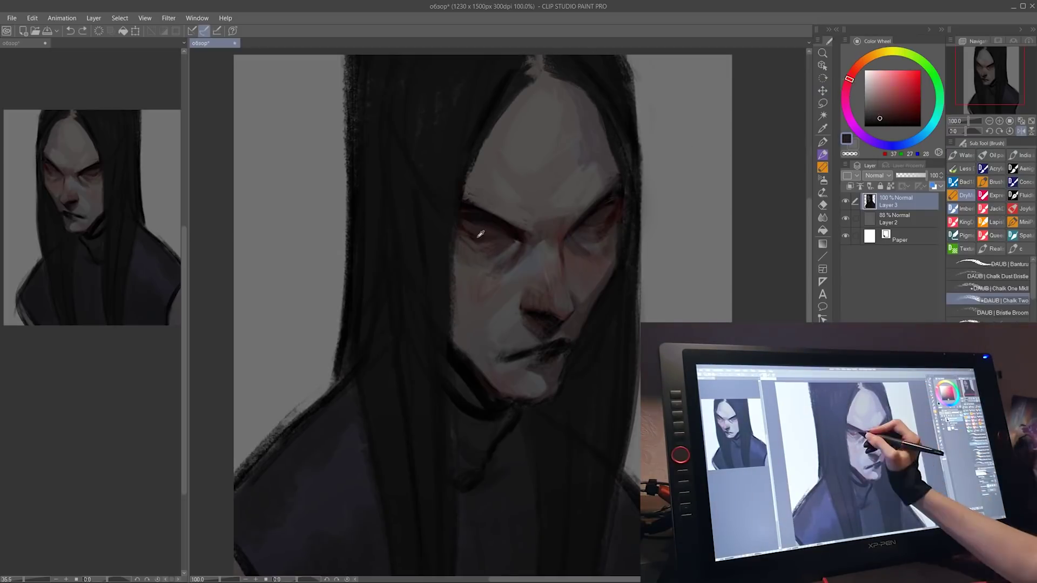
pyautogui.keyDown('alt'); pyautogui.click(615, 205); pyautogui.keyUp('alt')
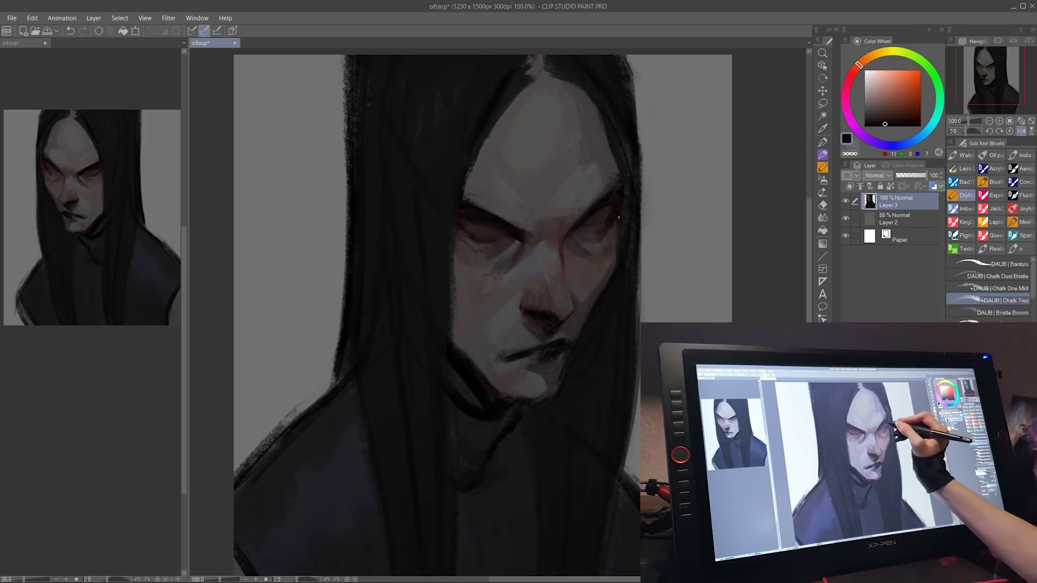
# Refine the far eye's outer corner, the underside of the nose and the near chin edge with sampled shadow and skin tones.
pyautogui.keyDown('alt'); pyautogui.click(615, 230); pyautogui.keyUp('alt')
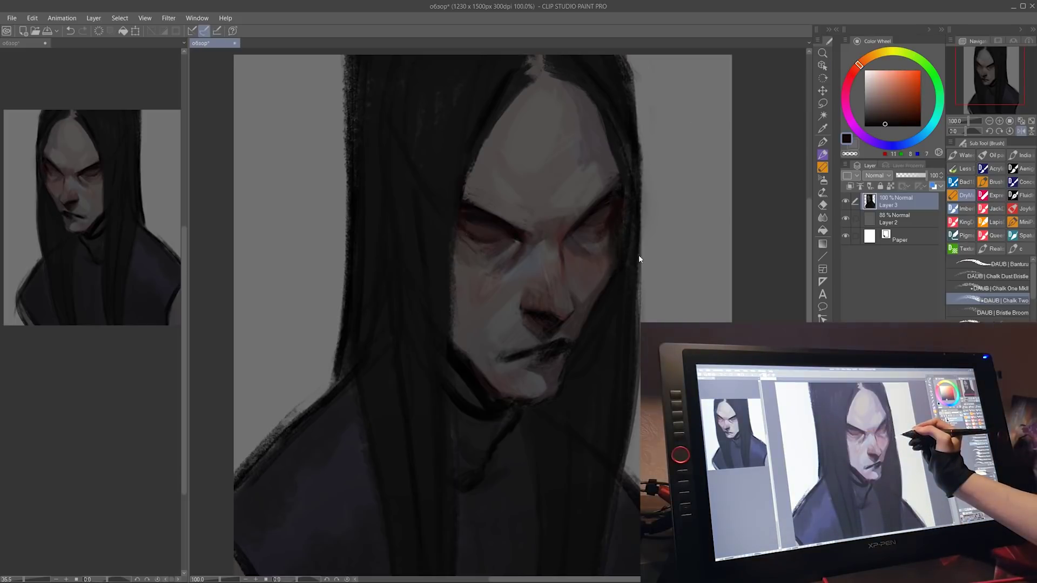
pyautogui.click(848, 78)
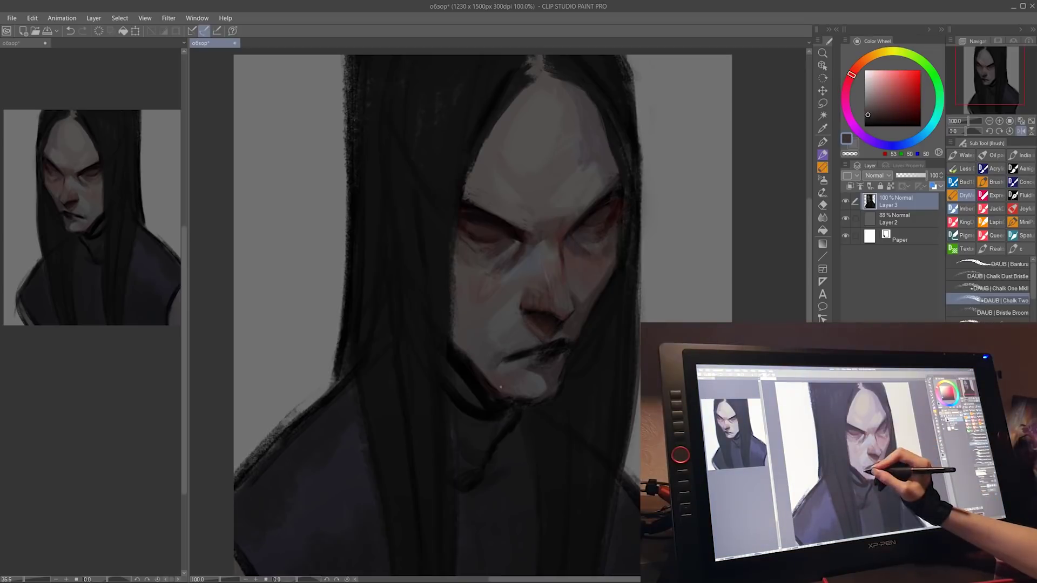
pyautogui.keyDown('alt'); pyautogui.click(504, 297); pyautogui.keyUp('alt')
pyautogui.keyDown('alt'); pyautogui.click(530, 268); pyautogui.keyUp('alt')
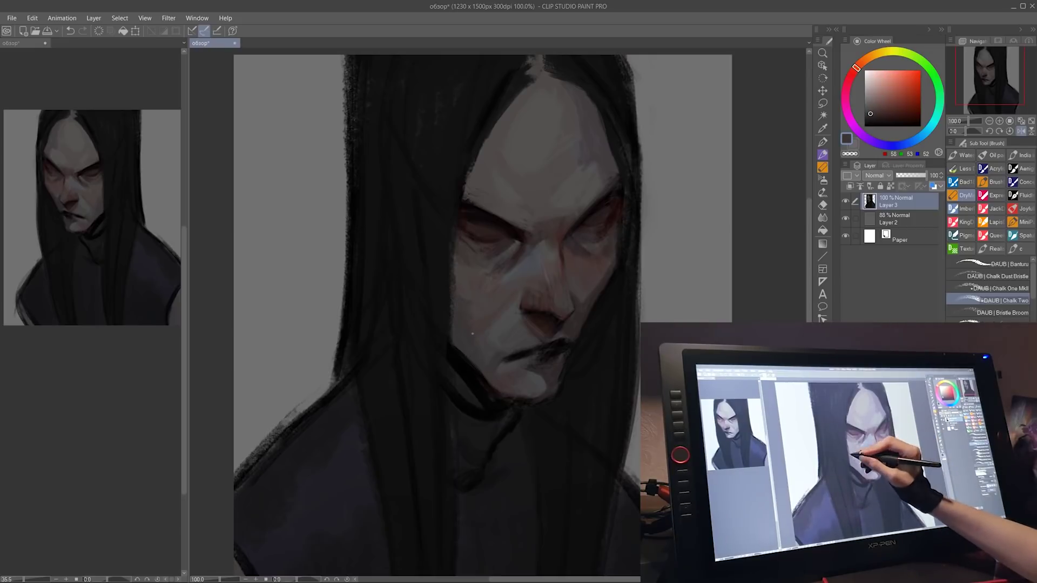
pyautogui.keyDown('alt'); pyautogui.click(535, 354); pyautogui.keyUp('alt')
# Sharpen the far jaw edge beside the mouth and the planes of the nose bridge using a pencil and sampled tones.
pyautogui.press('p')
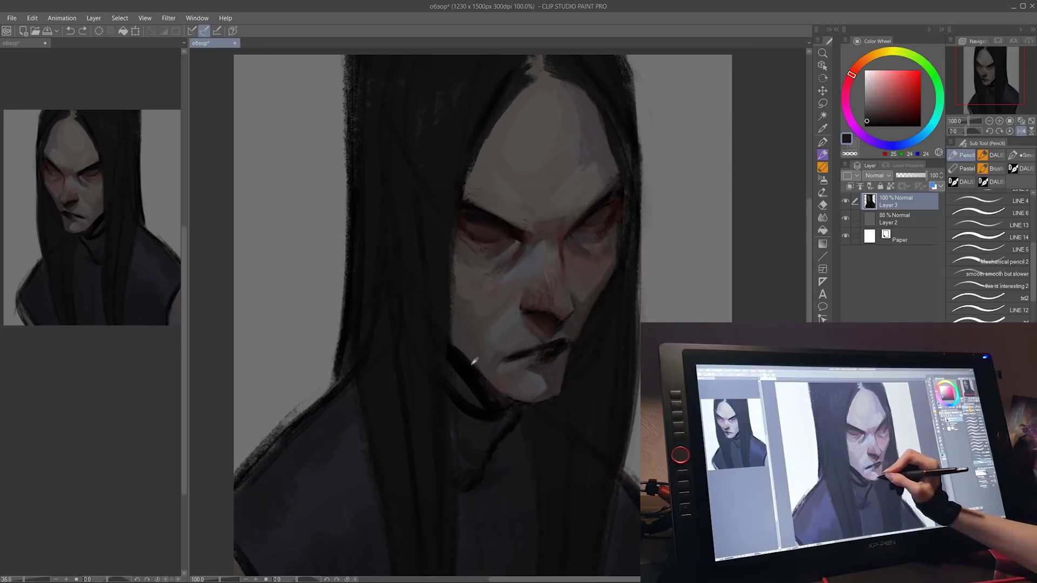
pyautogui.keyDown('alt'); pyautogui.click(578, 338); pyautogui.keyUp('alt')
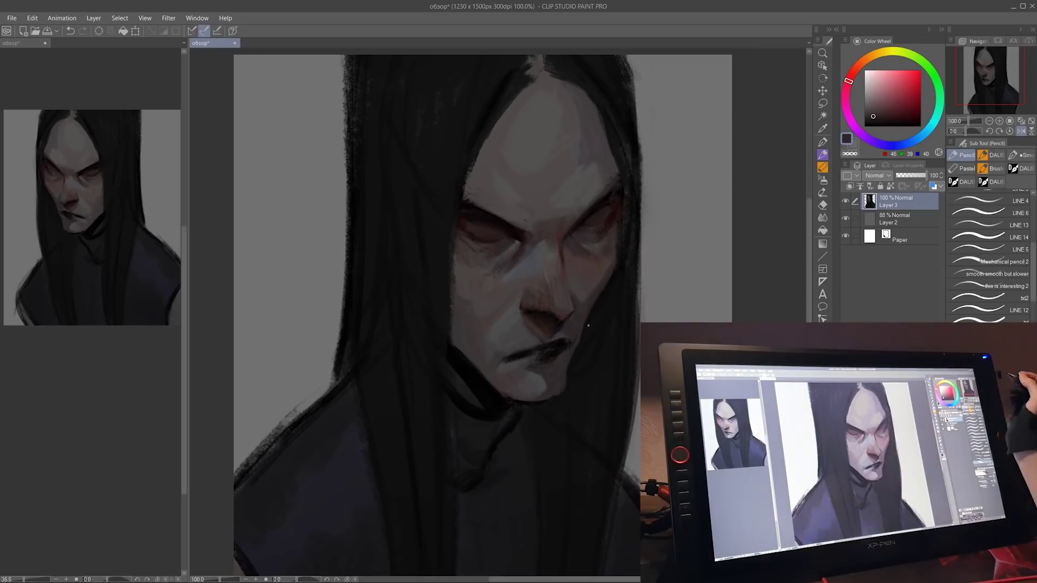
pyautogui.keyDown('alt'); pyautogui.click(544, 302); pyautogui.keyUp('alt')
pyautogui.keyDown('alt'); pyautogui.click(540, 259); pyautogui.keyUp('alt')
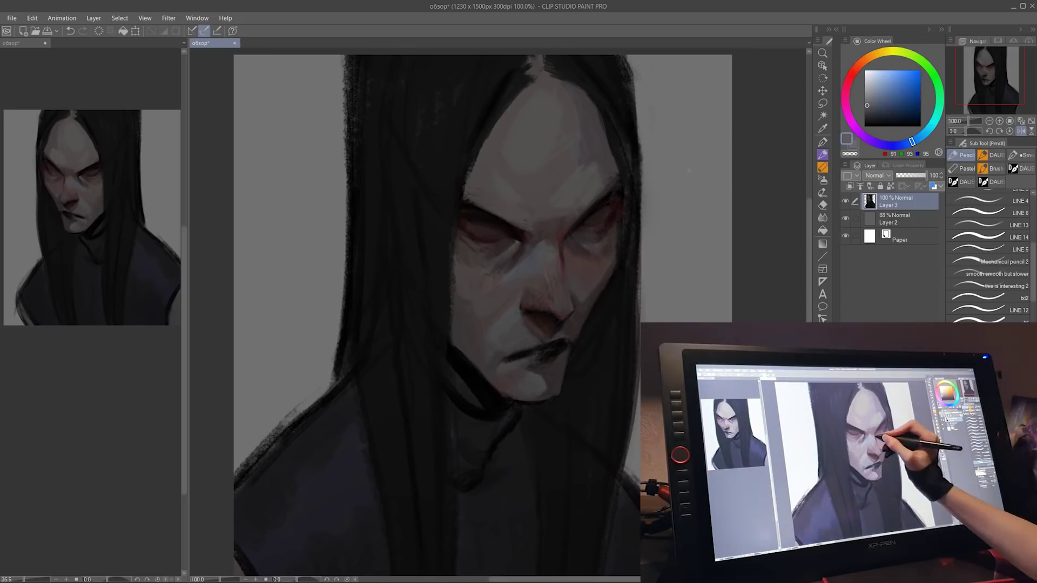
pyautogui.moveTo(523, 248); pyautogui.dragTo(548, 278)
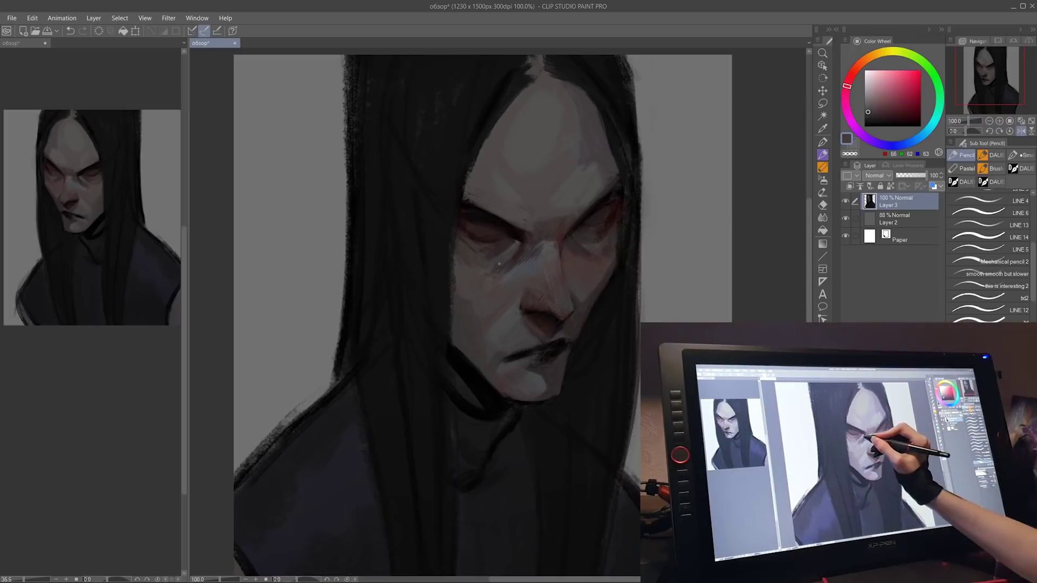
# Blend the area under the near eye into the cheek with the chalk brush and sampled tones.
pyautogui.press('b')
pyautogui.keyDown('alt'); pyautogui.click(482, 270); pyautogui.keyUp('alt')
pyautogui.keyDown('alt'); pyautogui.click(498, 262); pyautogui.keyUp('alt')
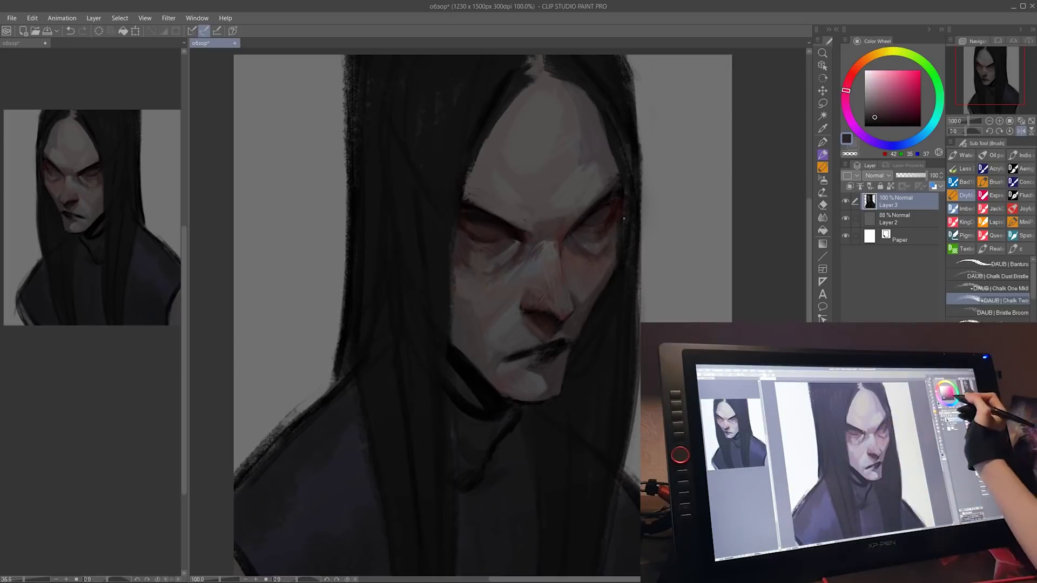
# Paint the grey eyeballs and dark irises of both eyes beneath the heavy upper lids.
pyautogui.keyDown('alt'); pyautogui.click(511, 242); pyautogui.keyUp('alt')
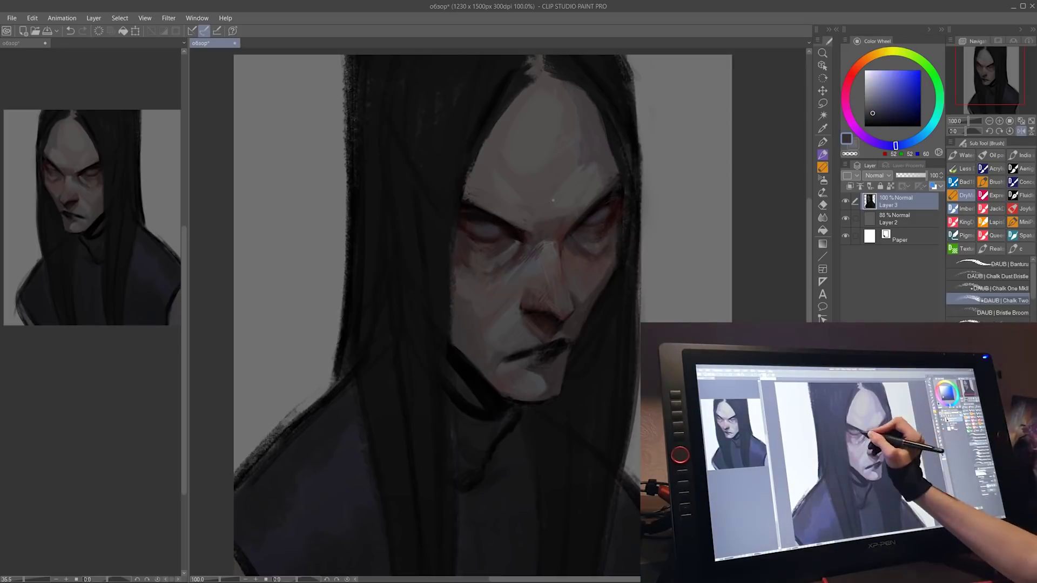
pyautogui.keyDown('alt'); pyautogui.click(591, 213); pyautogui.keyUp('alt')
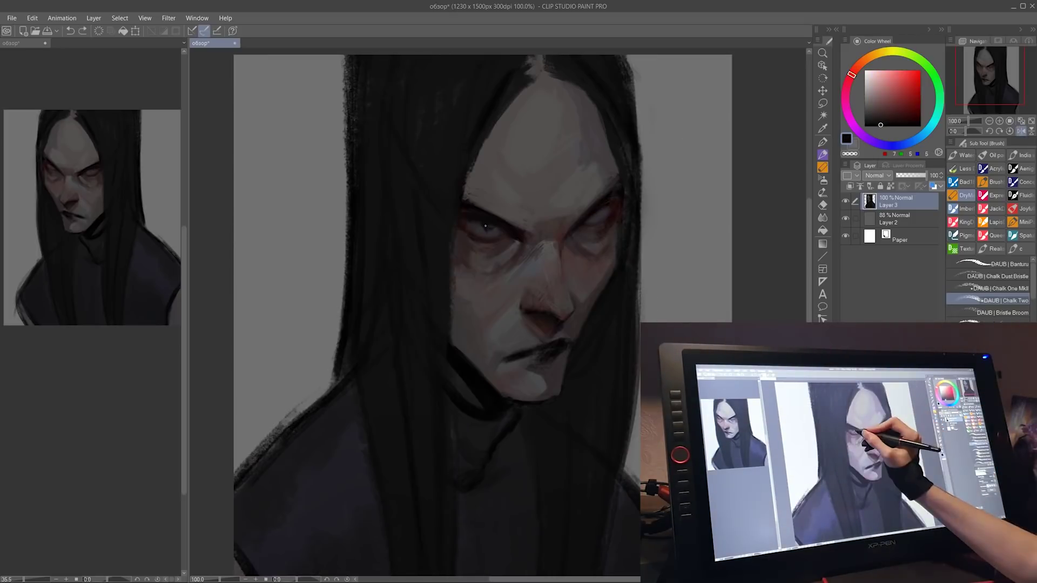
pyautogui.press('p')
pyautogui.keyDown('alt'); pyautogui.click(606, 223); pyautogui.keyUp('alt')
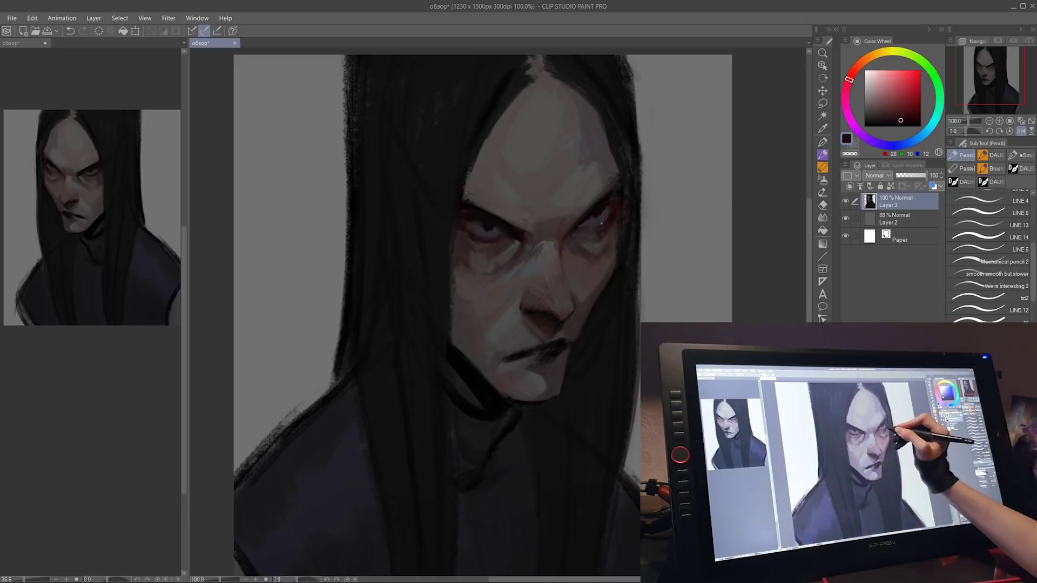
pyautogui.hotkey('ctrl', 'j')
pyautogui.press('m')
pyautogui.moveTo(545, 222)
pyautogui.mouseDown()
pyautogui.moveTo(475, 389)
pyautogui.moveTo(574, 215)
pyautogui.mouseUp()
pyautogui.hotkey('ctrl', 'd')
pyautogui.press('k')
pyautogui.hotkey('ctrl', 'z')
pyautogui.hotkey('ctrl', 'z')
# Define the nose tip and nostril with pencil strokes in sampled skin and dark reddish tones.
pyautogui.press('p')
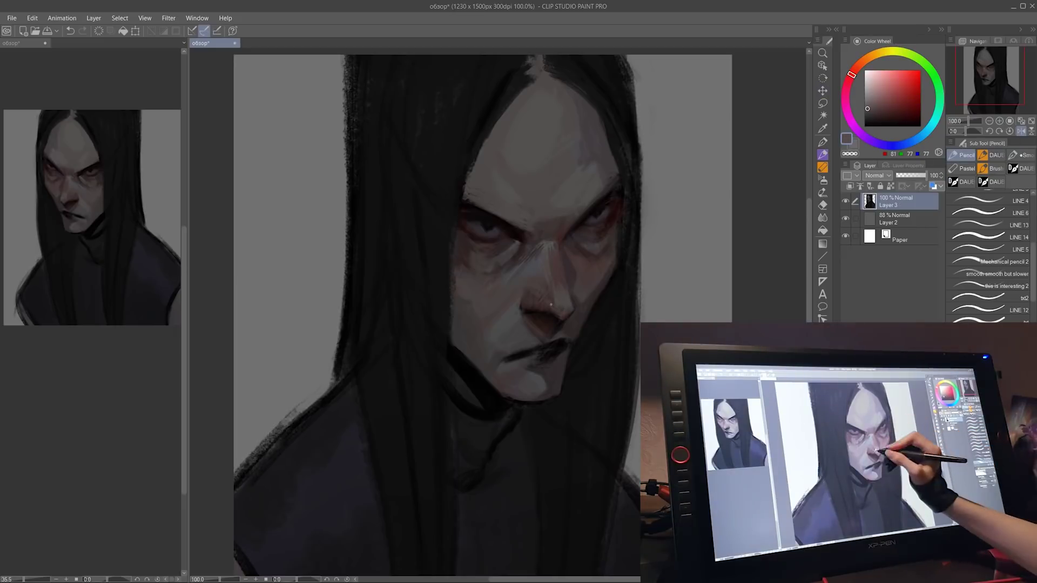
pyautogui.keyDown('alt'); pyautogui.click(554, 315); pyautogui.keyUp('alt')
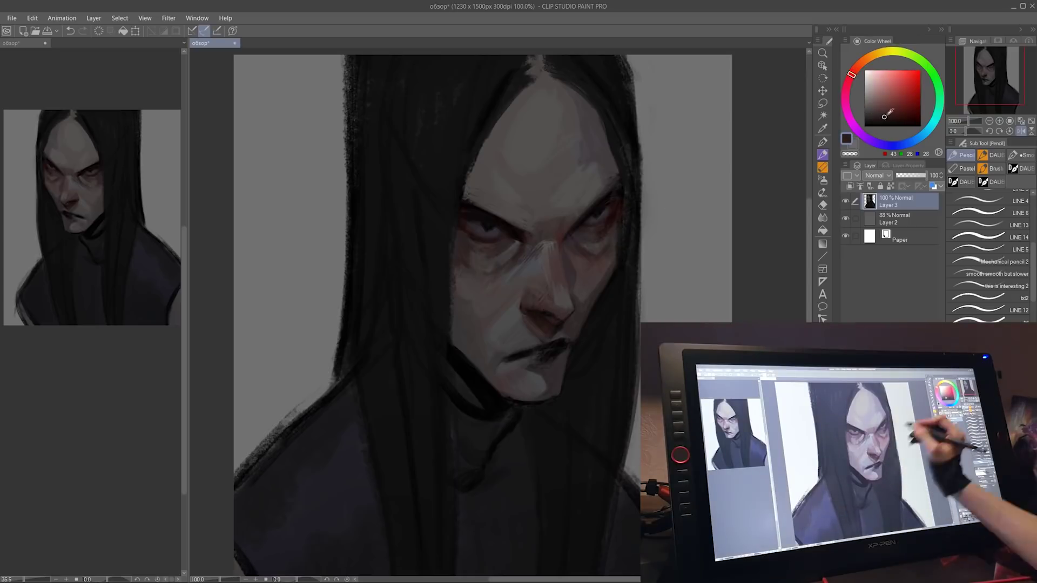
pyautogui.keyDown('alt'); pyautogui.click(580, 311); pyautogui.keyUp('alt')
pyautogui.click(877, 121)
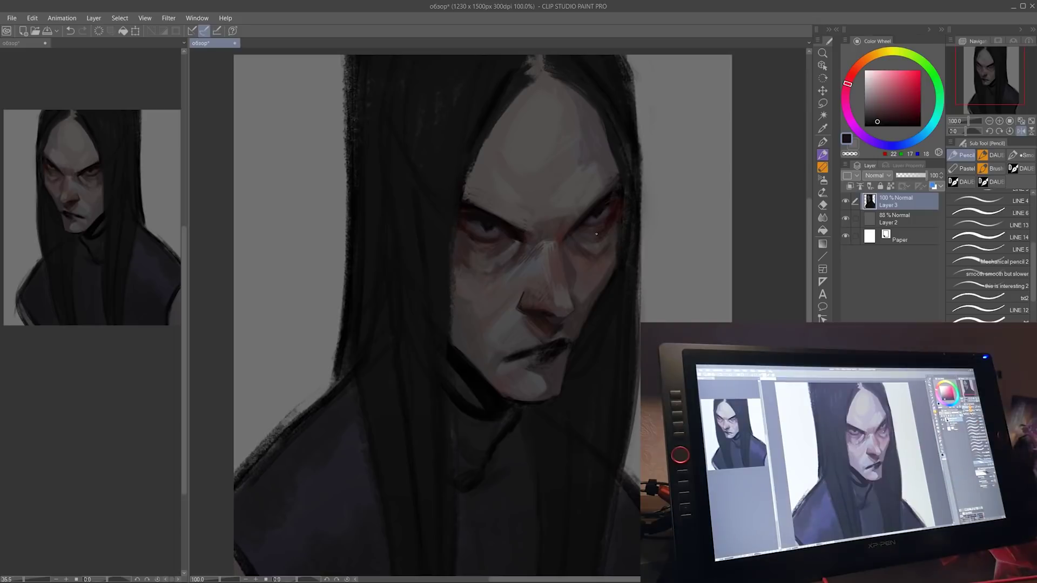
pyautogui.moveTo(534, 297); pyautogui.dragTo(561, 324)
# Refine the far inner eye corner, the shaded side of the nose, the upper-lip area and the chin with sampled tones.
pyautogui.keyDown('alt'); pyautogui.click(565, 269); pyautogui.keyUp('alt')
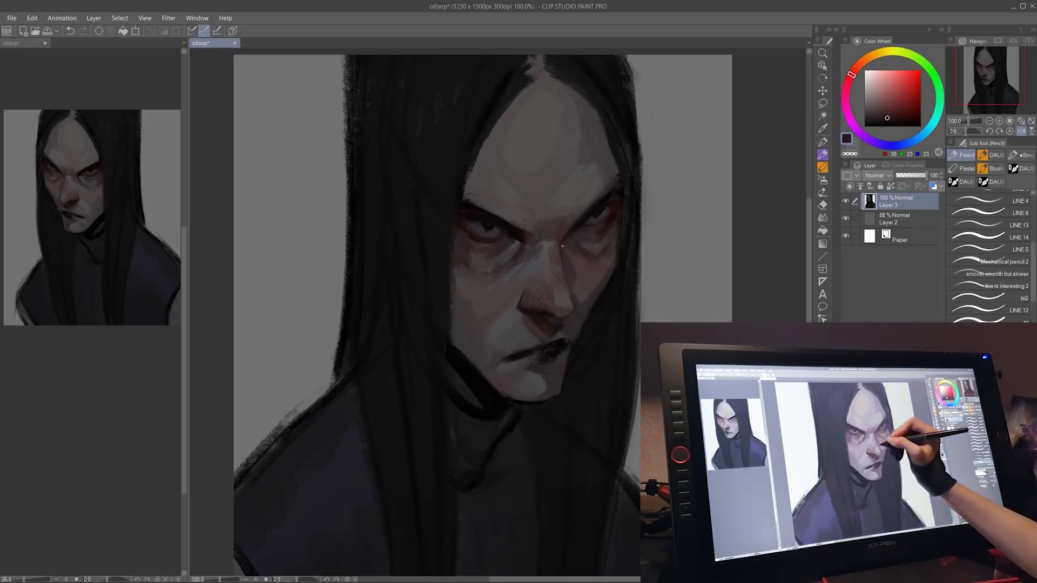
pyautogui.keyDown('alt'); pyautogui.click(572, 290); pyautogui.keyUp('alt')
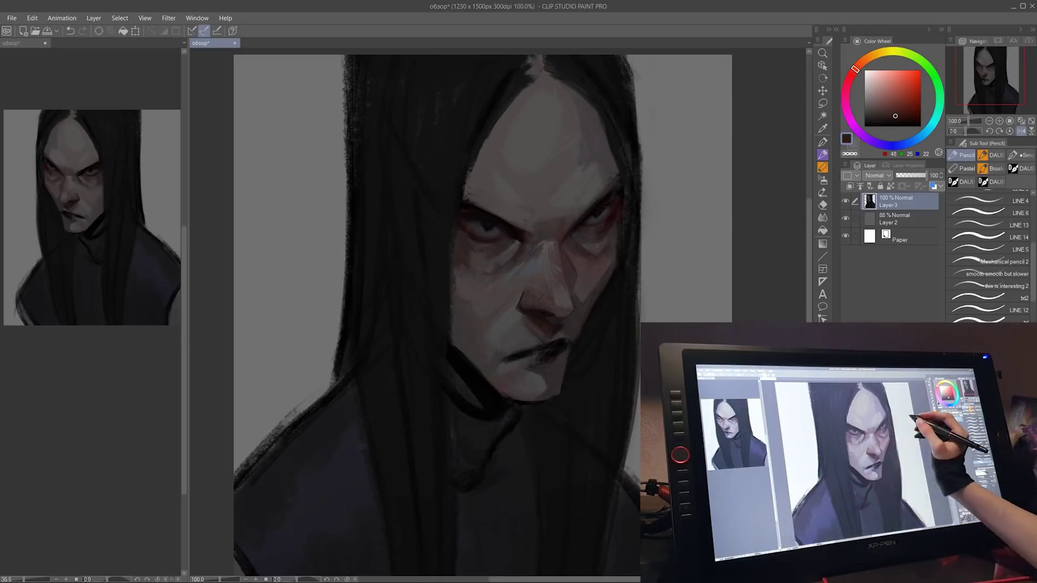
pyautogui.keyDown('alt'); pyautogui.click(529, 326); pyautogui.keyUp('alt')
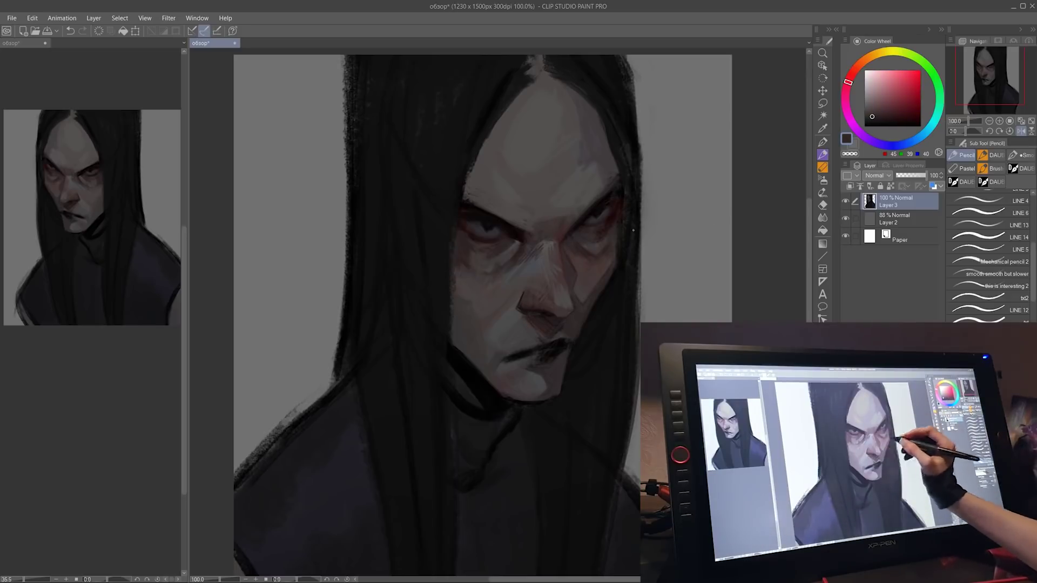
pyautogui.moveTo(545, 385); pyautogui.dragTo(550, 382)
pyautogui.keyDown('alt'); pyautogui.click(573, 309); pyautogui.keyUp('alt')
pyautogui.press('b')
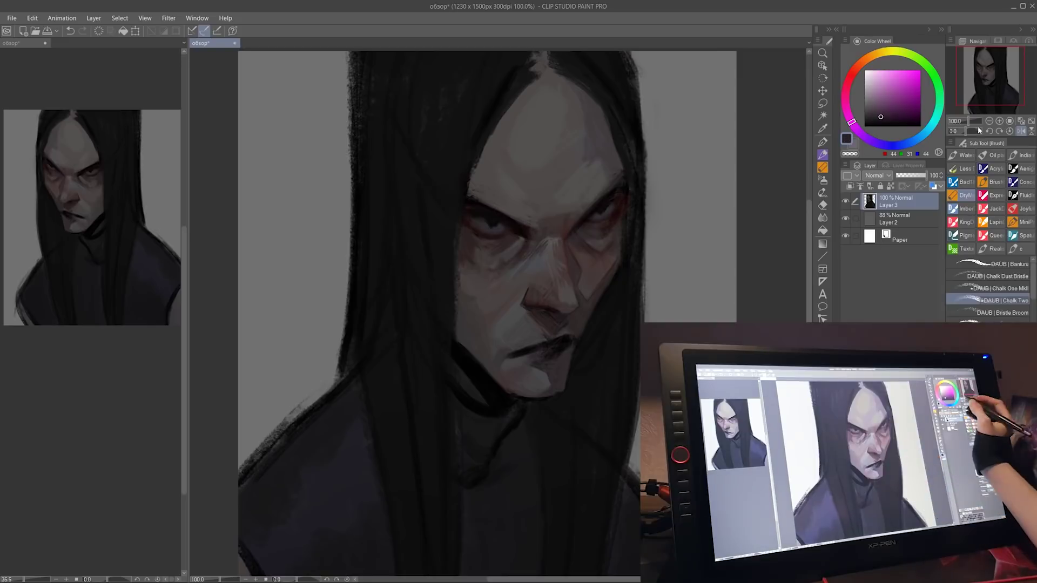
# Reshape the lips with near-black pencil strokes and clean up the skin around the far mouth corner.
pyautogui.press('p')
pyautogui.keyDown('alt'); pyautogui.click(557, 334); pyautogui.keyUp('alt')
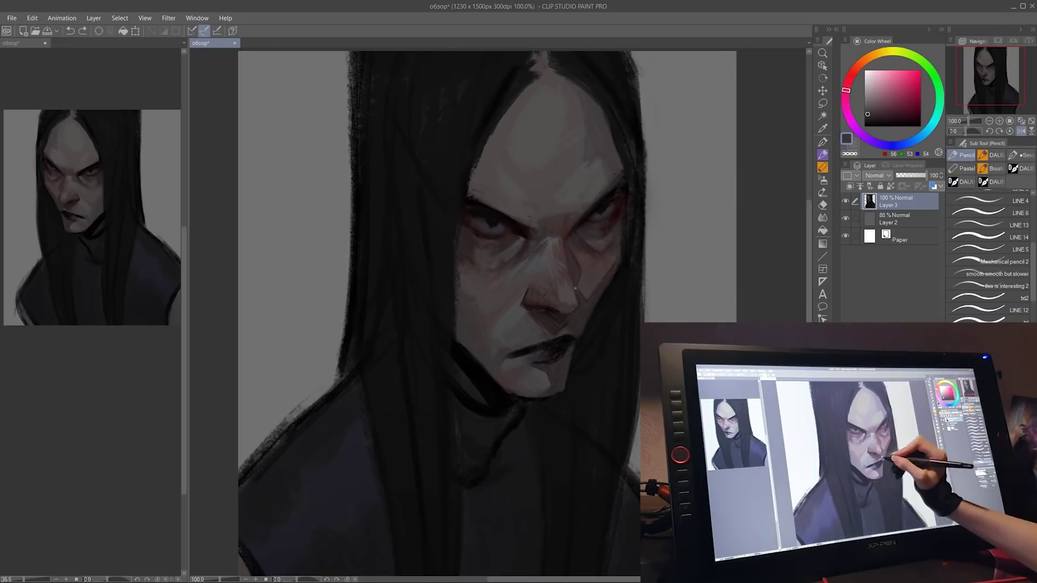
pyautogui.keyDown('alt'); pyautogui.click(573, 355); pyautogui.keyUp('alt')
pyautogui.keyDown('alt'); pyautogui.click(559, 358); pyautogui.keyUp('alt')
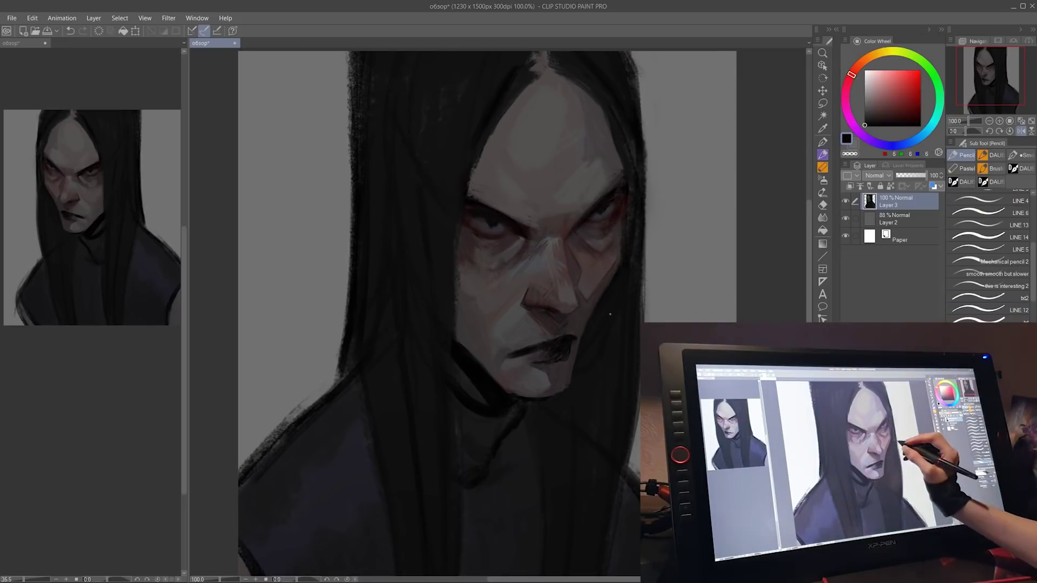
pyautogui.keyDown('alt'); pyautogui.click(590, 222); pyautogui.keyUp('alt')
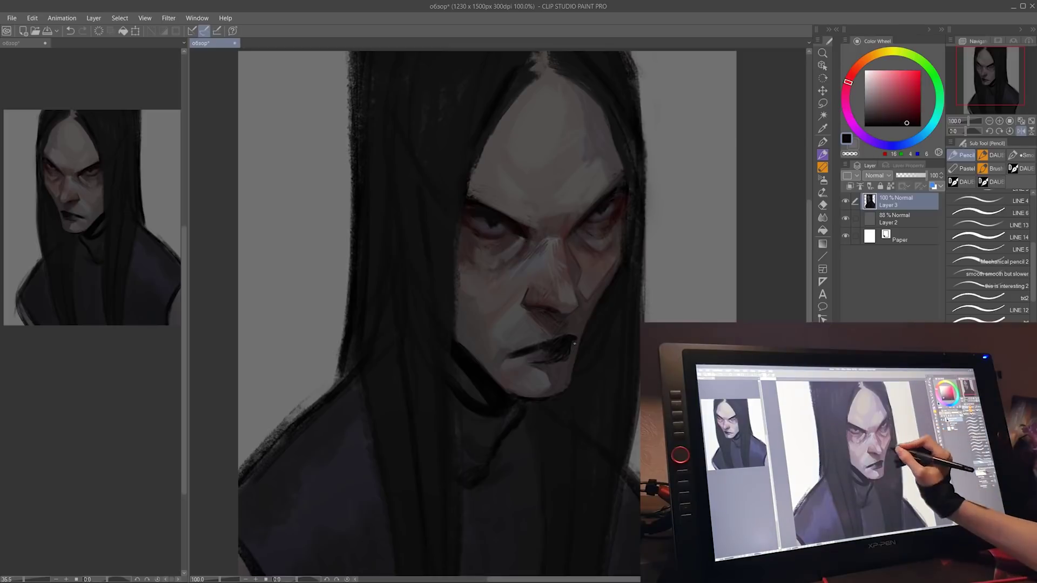
pyautogui.keyDown('alt'); pyautogui.click(591, 346); pyautogui.keyUp('alt')
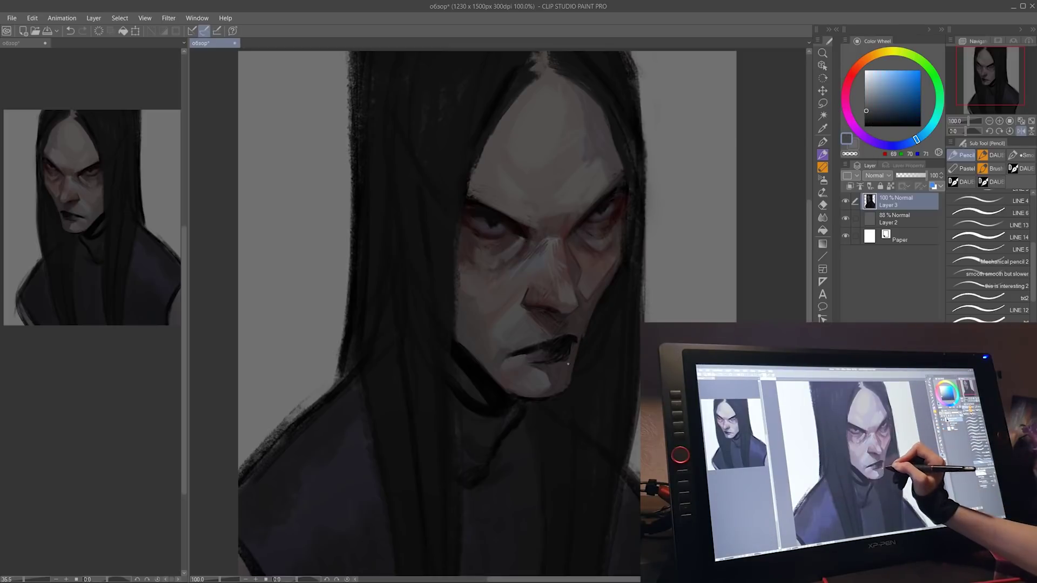
# Add short dark hatching strokes to the forehead above the far brow.
pyautogui.keyDown('alt'); pyautogui.click(613, 213); pyautogui.keyUp('alt')
pyautogui.moveTo(574, 163); pyautogui.dragTo(585, 149)
pyautogui.press('b')
pyautogui.keyDown('alt'); pyautogui.click(686, 206); pyautogui.keyUp('alt')
pyautogui.press('p')
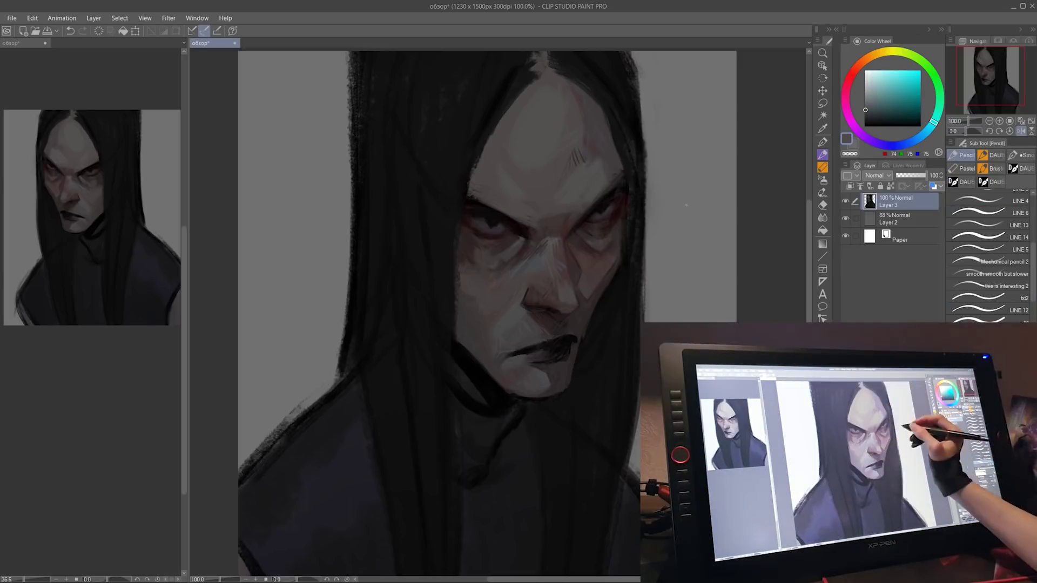
# Lasso the lower nose, duplicate it by copy and paste, reposition it and merge it down.
pyautogui.keyDown('alt'); pyautogui.click(579, 220); pyautogui.keyUp('alt')
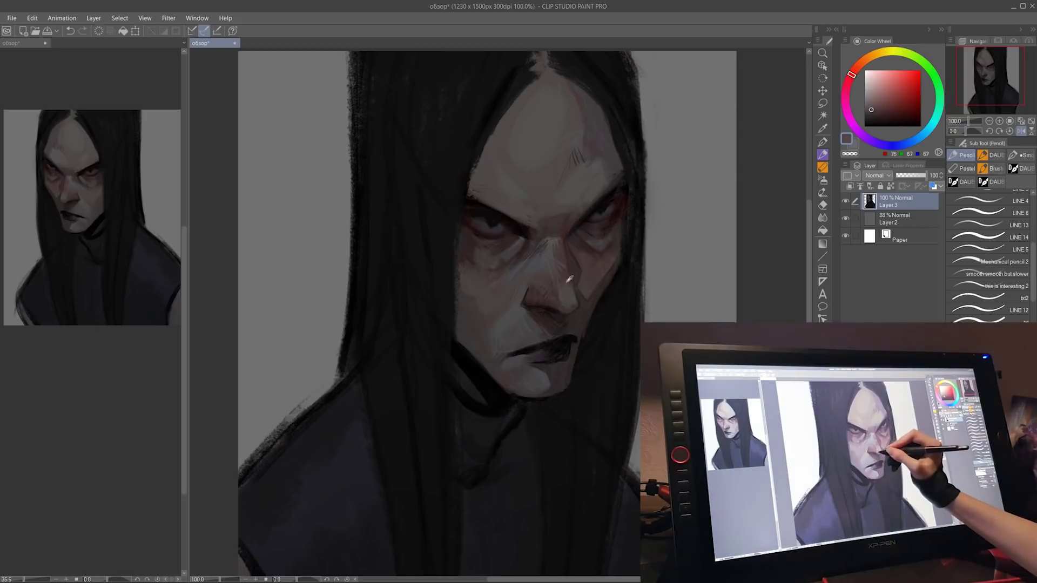
pyautogui.hotkey('ctrl', 'c')
pyautogui.hotkey('ctrl', 'v')
pyautogui.press('k')
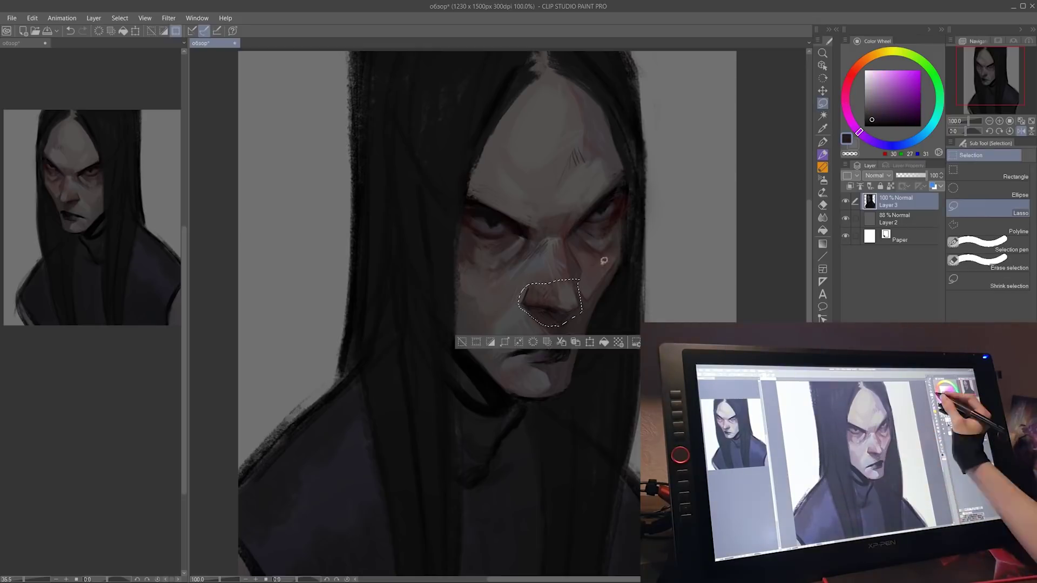
pyautogui.hotkey('ctrl', 'e')
# Touch up the repositioned nose with a sampled skin tone and deepen its shadows with a dark red.
pyautogui.press('p')
pyautogui.keyDown('alt'); pyautogui.click(577, 233); pyautogui.keyUp('alt')
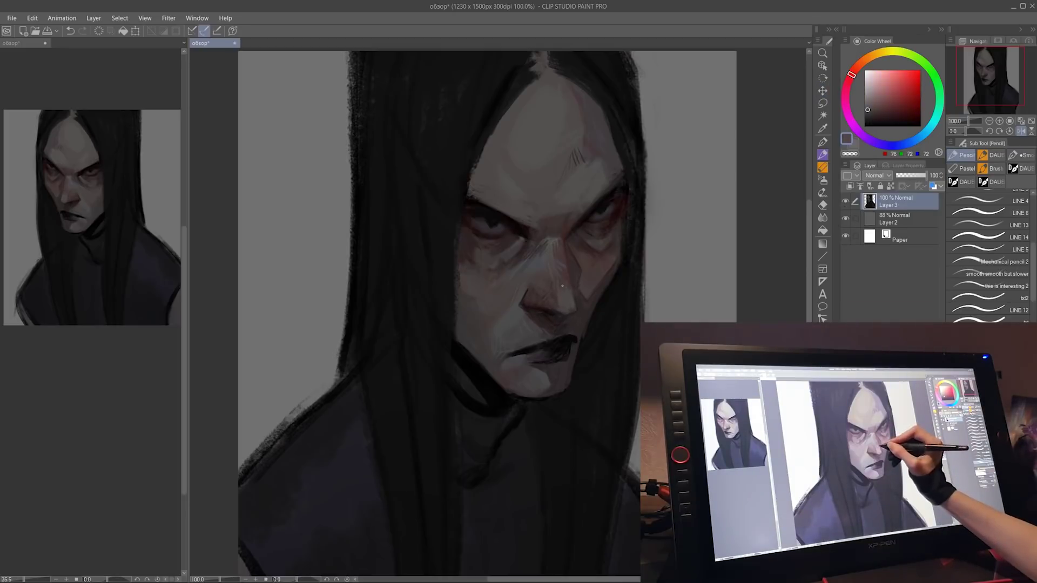
pyautogui.click(876, 142)
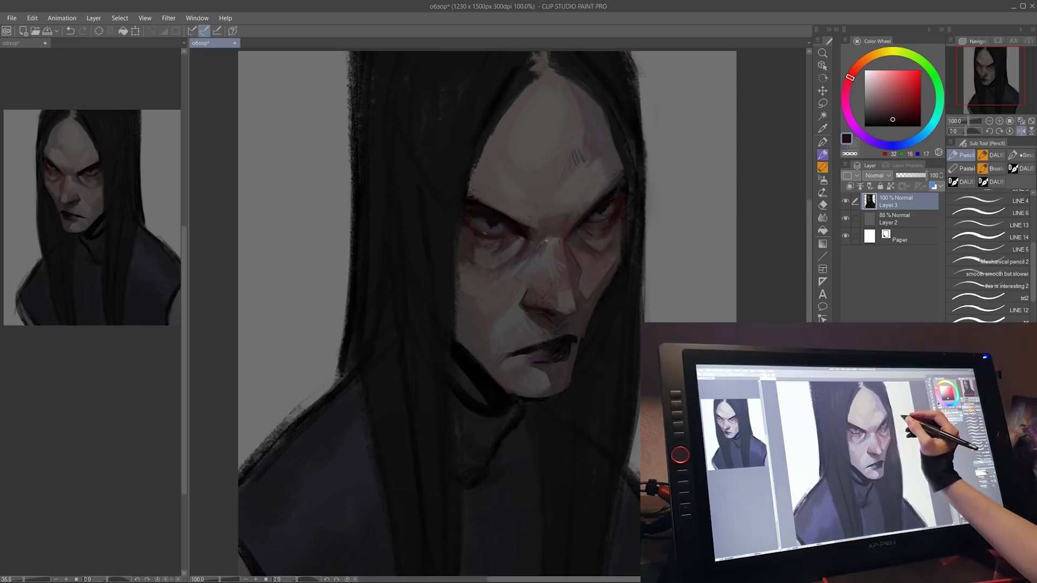
# Model the near cheek and jaw with chalk-brush shadow shapes and blend their edges with sampled tones.
pyautogui.keyDown('alt'); pyautogui.click(467, 344); pyautogui.keyUp('alt')
pyautogui.press('b')
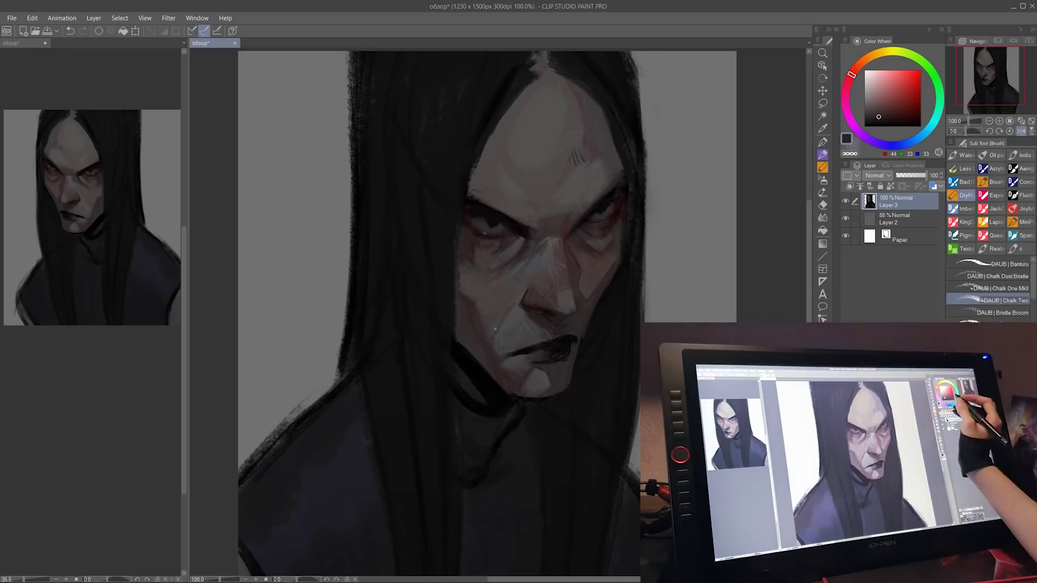
pyautogui.keyDown('alt'); pyautogui.click(521, 371); pyautogui.keyUp('alt')
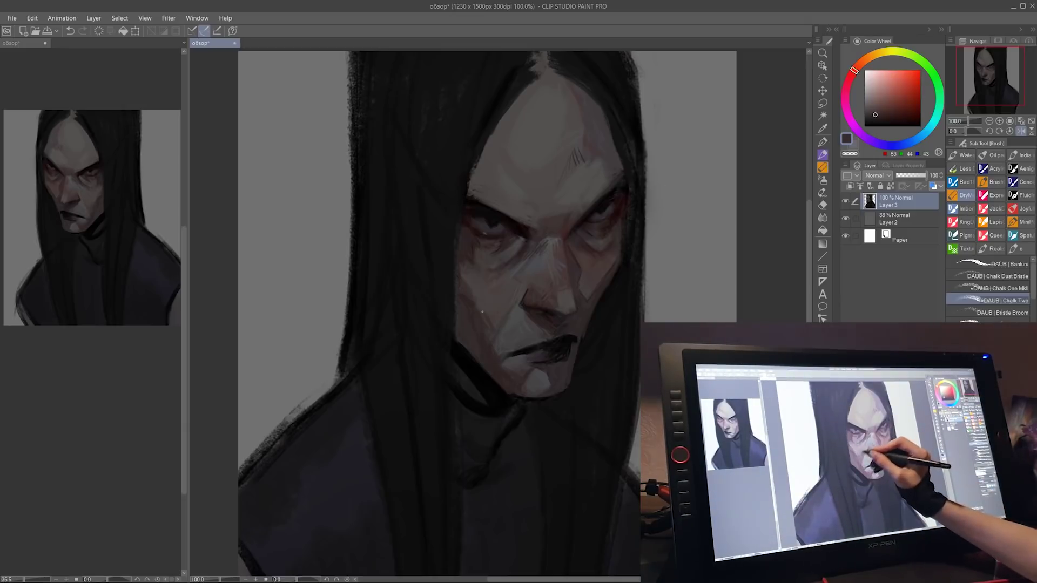
pyautogui.keyDown('alt'); pyautogui.click(500, 343); pyautogui.keyUp('alt')
pyautogui.moveTo(489, 305); pyautogui.dragTo(510, 386)
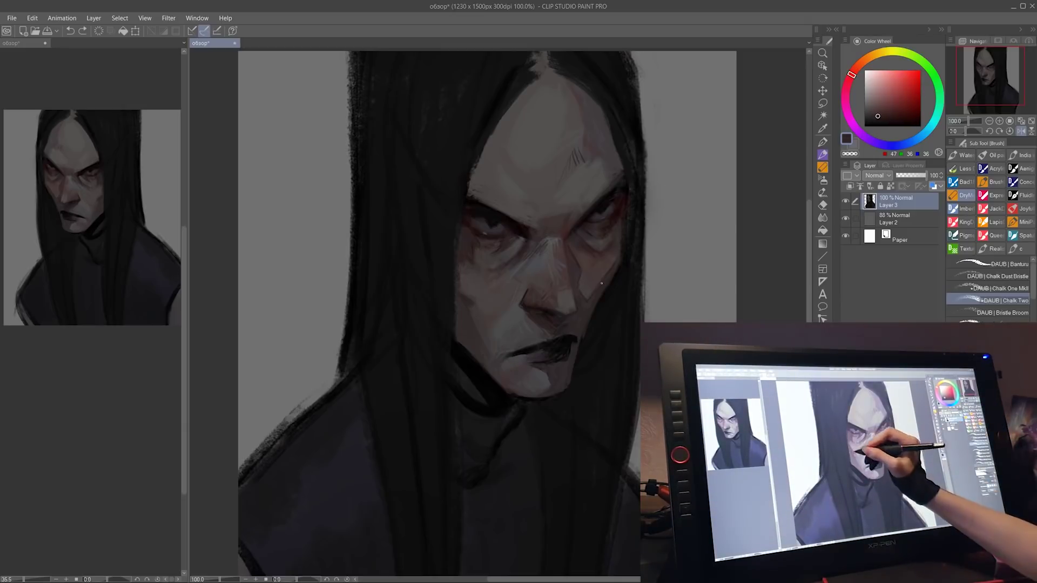
# Build up the lit forehead plane and adjust the near hairline with sampled tones.
pyautogui.keyDown('alt'); pyautogui.click(525, 123); pyautogui.keyUp('alt')
pyautogui.keyDown('alt'); pyautogui.click(525, 129); pyautogui.keyUp('alt')
pyautogui.keyDown('alt'); pyautogui.click(458, 183); pyautogui.keyUp('alt')
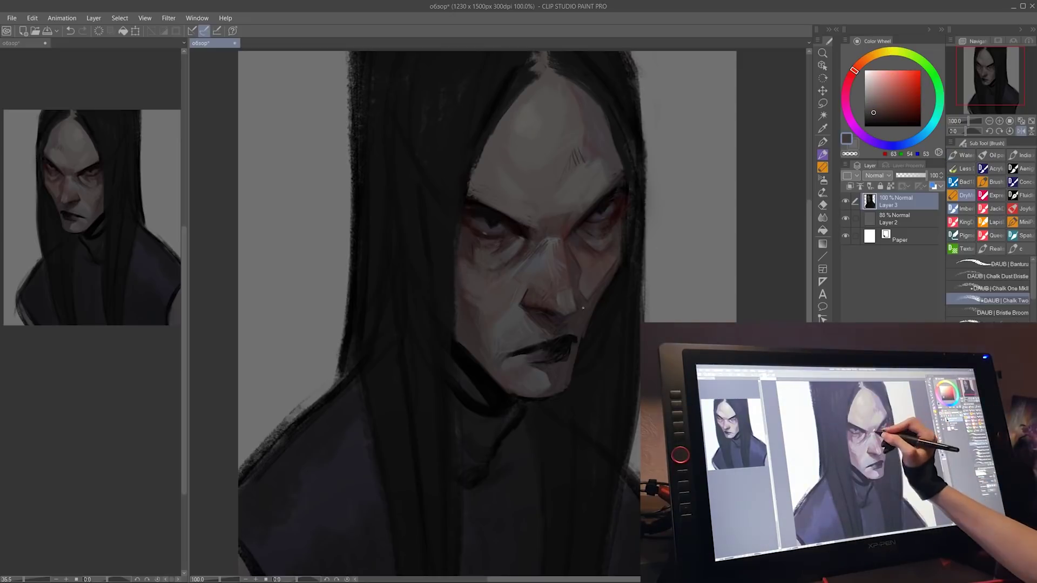
pyautogui.click(864, 85)
# Add a layer set to Multiply and glaze shadows over both eye sockets and the near side of the forehead.
pyautogui.click(849, 185)
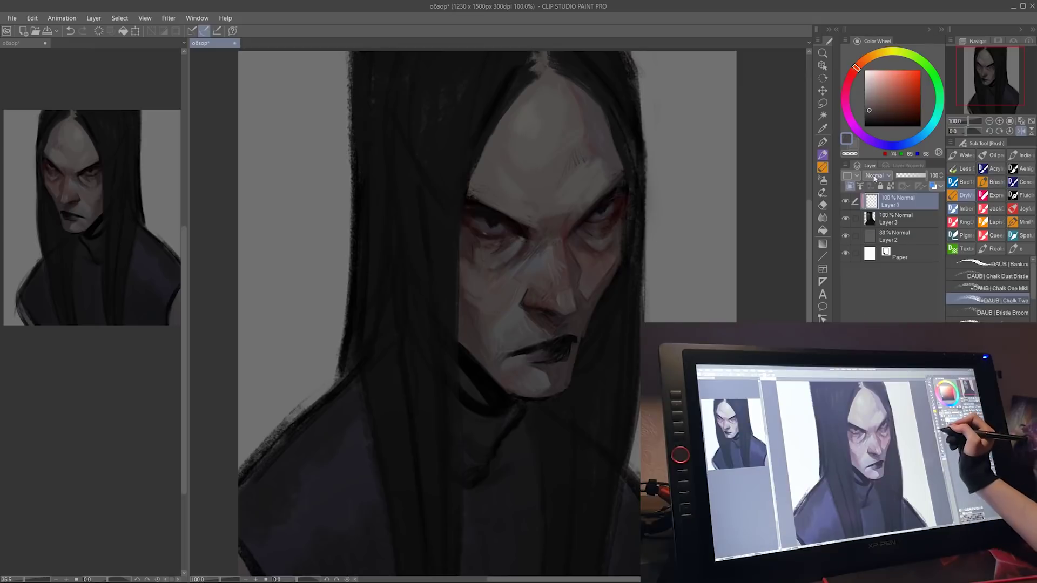
pyautogui.moveTo(469, 224)
pyautogui.mouseDown()
pyautogui.moveTo(508, 257)
pyautogui.moveTo(510, 281)
pyautogui.mouseUp()
pyautogui.keyDown('alt'); pyautogui.click(512, 255); pyautogui.keyUp('alt')
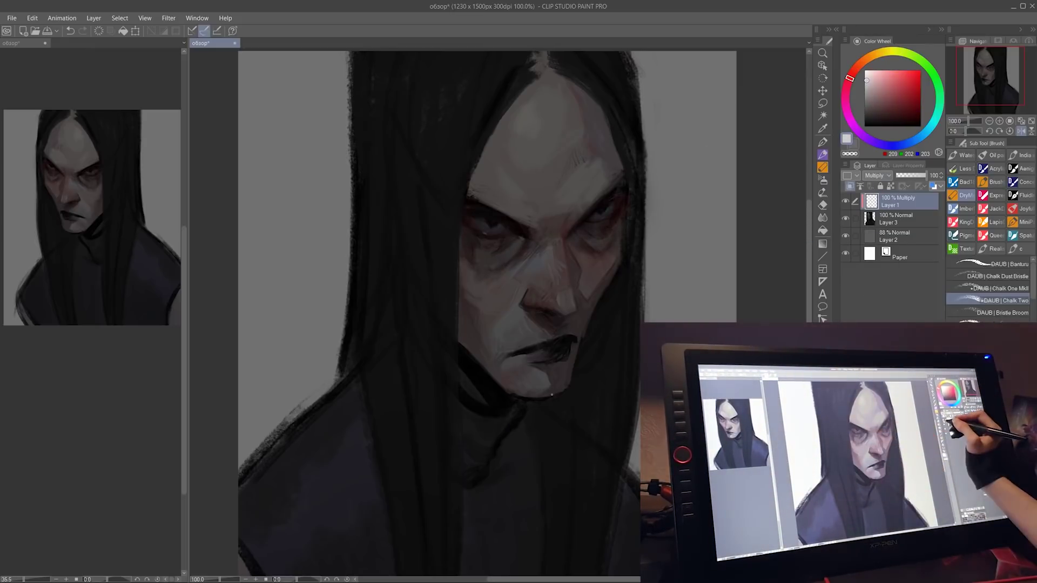
pyautogui.keyDown('alt'); pyautogui.click(550, 236); pyautogui.keyUp('alt')
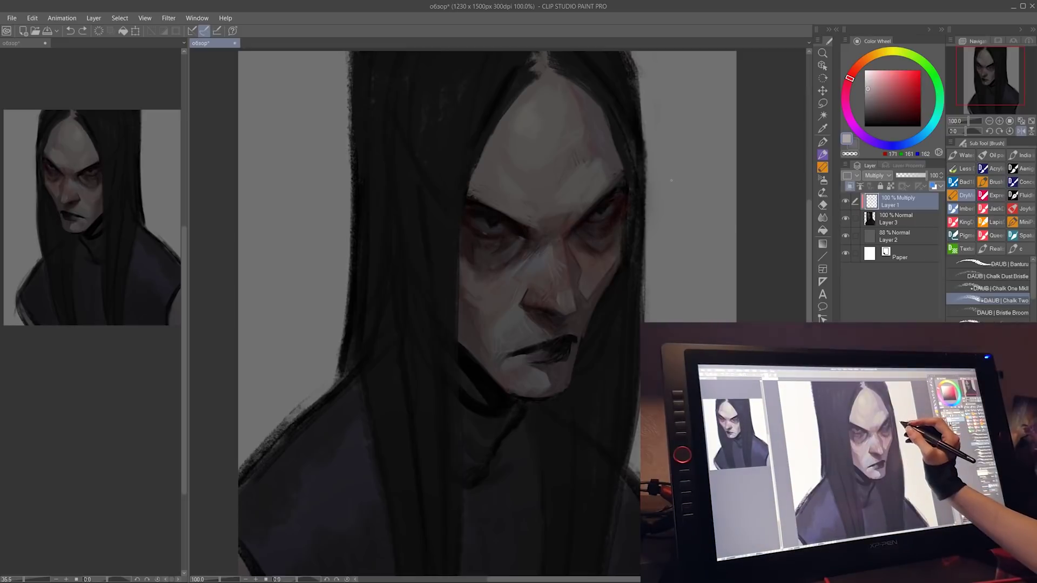
pyautogui.moveTo(471, 137); pyautogui.dragTo(486, 191)
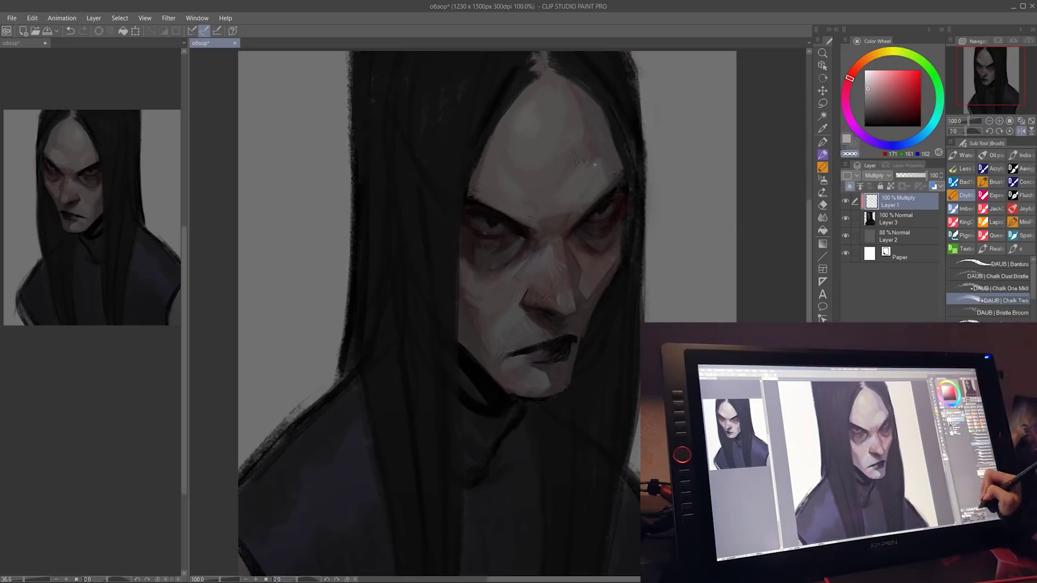
# Merge the Multiply glaze into the character layer and touch up the lips with a dark grey pencil.
pyautogui.hotkey('ctrl', 'e')
pyautogui.click(873, 115)
pyautogui.press('p')
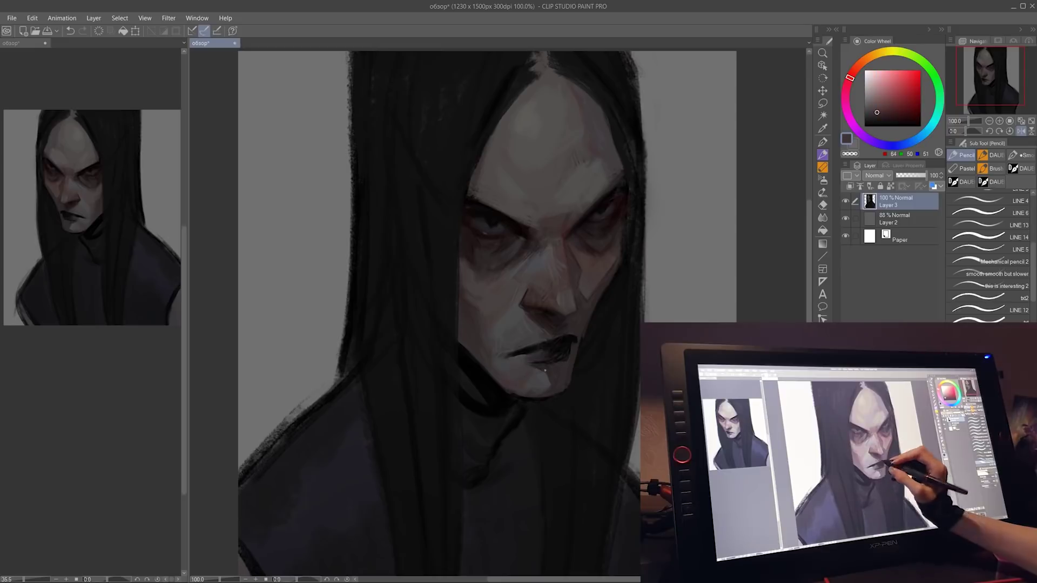
# Darken the collar under the chin and paint the near shoulder edge and robe folds with sampled dark Chalk Two strokes.
pyautogui.hotkey('ctrl', '-')
pyautogui.press('b')
pyautogui.keyDown('alt'); pyautogui.click(554, 397); pyautogui.keyUp('alt')
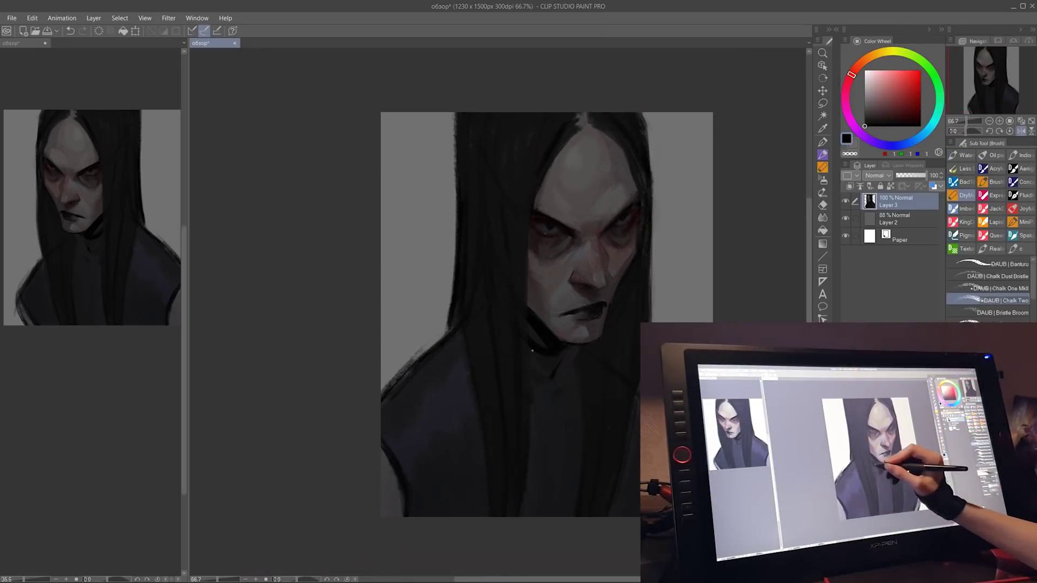
pyautogui.moveTo(554, 397); pyautogui.dragTo(546, 357)
pyautogui.moveTo(416, 351); pyautogui.dragTo(386, 415)
pyautogui.keyDown('alt'); pyautogui.click(411, 432); pyautogui.keyUp('alt')
pyautogui.moveTo(392, 454); pyautogui.dragTo(397, 492)
pyautogui.moveTo(448, 383); pyautogui.dragTo(459, 427)
pyautogui.moveTo(564, 442); pyautogui.dragTo(562, 478)
pyautogui.moveTo(449, 472); pyautogui.dragTo(443, 516)
pyautogui.keyDown('alt'); pyautogui.click(540, 402); pyautogui.keyUp('alt')
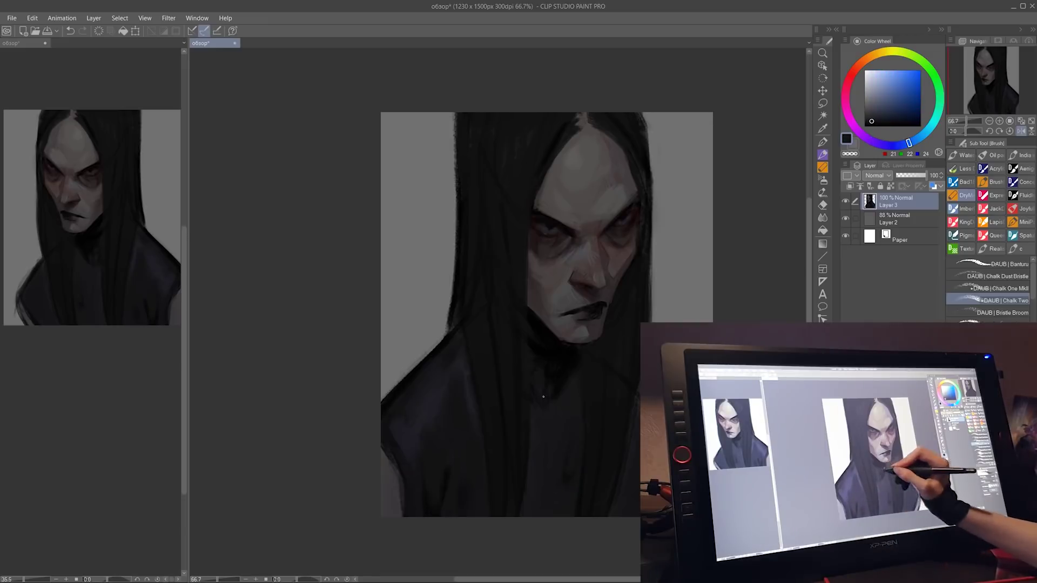
# Paint long near-black strands down the hair on both sides of the face with the chalk brush.
pyautogui.keyDown('alt'); pyautogui.click(581, 378); pyautogui.keyUp('alt')
pyautogui.moveTo(464, 127); pyautogui.dragTo(472, 197)
pyautogui.moveTo(510, 221); pyautogui.dragTo(513, 356)
pyautogui.moveTo(478, 205); pyautogui.dragTo(481, 256)
pyautogui.moveTo(642, 157); pyautogui.dragTo(640, 214)
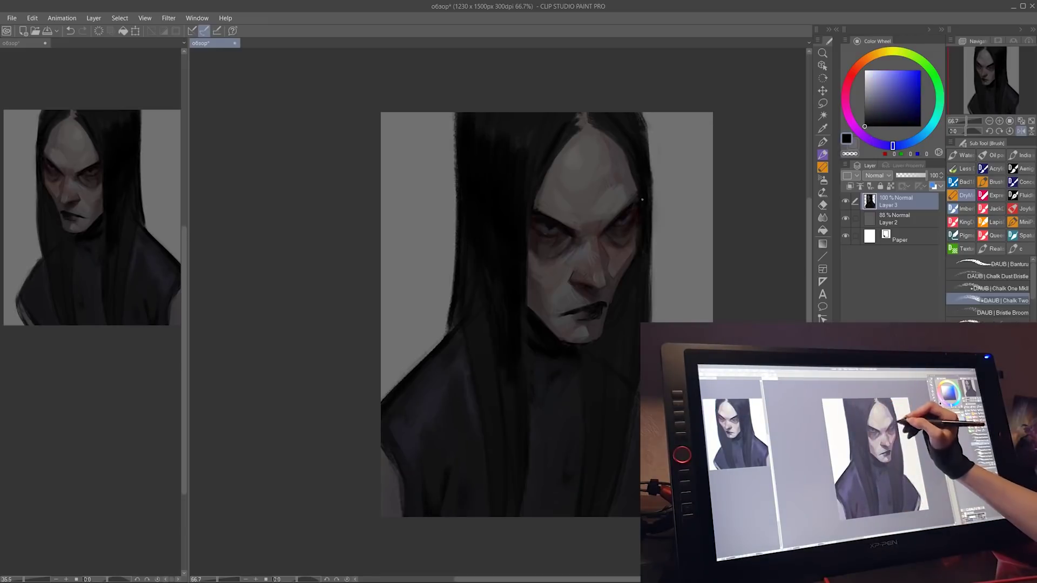
pyautogui.moveTo(630, 289); pyautogui.dragTo(631, 375)
pyautogui.moveTo(627, 390); pyautogui.dragTo(615, 507)
# Add dark bluish streaks to the near-side hair and deepen the far hair edge with near-black.
pyautogui.click(878, 143)
pyautogui.click(871, 120)
pyautogui.moveTo(459, 186); pyautogui.dragTo(479, 251)
pyautogui.moveTo(477, 254); pyautogui.dragTo(488, 303)
pyautogui.click(852, 74)
pyautogui.click(864, 126)
pyautogui.moveTo(645, 131); pyautogui.dragTo(647, 149)
# Paint cloudy grey tone variations on the background layer around both sides of the figure.
pyautogui.keyDown('ctrl'); pyautogui.keyDown('shift'); pyautogui.click(440, 376); pyautogui.keyUp('shift'); pyautogui.keyUp('ctrl')
pyautogui.keyDown('alt'); pyautogui.click(440, 376); pyautogui.keyUp('alt')
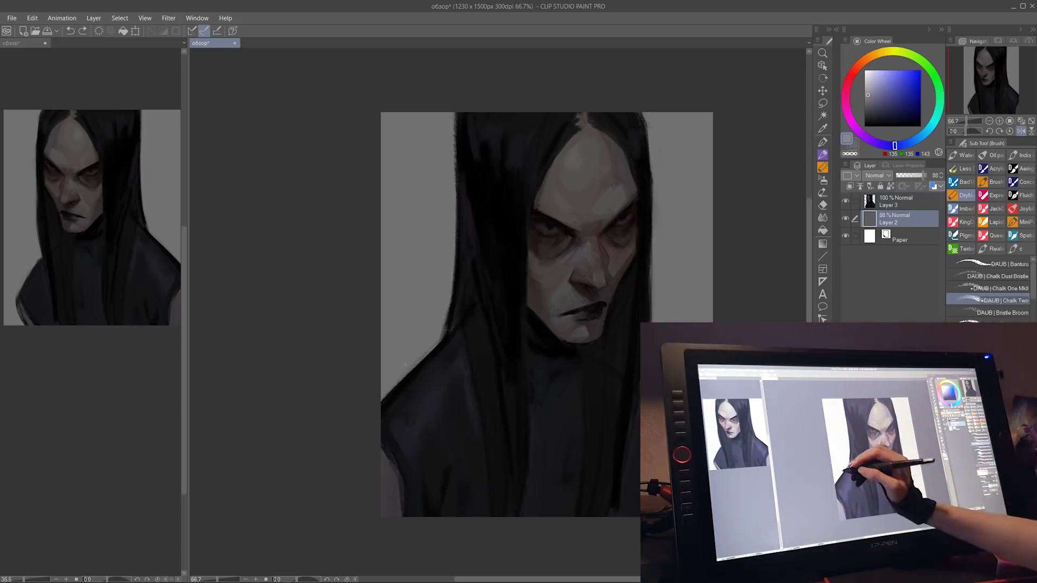
pyautogui.keyDown('alt'); pyautogui.click(440, 376); pyautogui.keyUp('alt')
pyautogui.moveTo(443, 124); pyautogui.dragTo(410, 281)
pyautogui.moveTo(680, 119); pyautogui.dragTo(691, 216)
pyautogui.moveTo(432, 227); pyautogui.dragTo(400, 319)
pyautogui.moveTo(680, 119); pyautogui.dragTo(681, 162)
pyautogui.keyDown('alt'); pyautogui.click(439, 384); pyautogui.keyUp('alt')
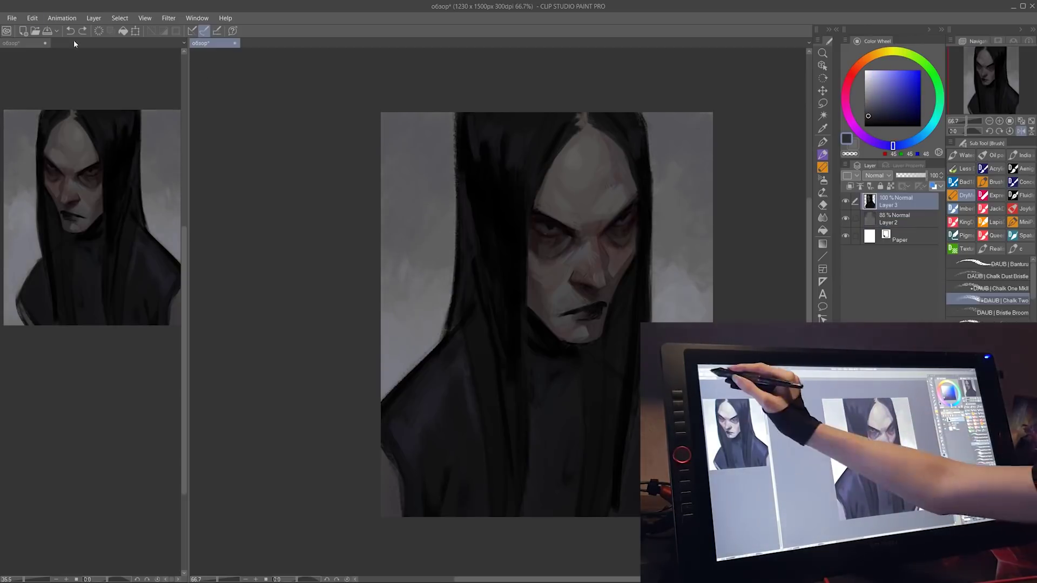
# Adjust the character layer with Tone Curve, pulling its upper and lower curve points down, and apply the change.
pyautogui.hotkey('ctrl', 'm')
pyautogui.moveTo(912, 255)
pyautogui.mouseDown()
pyautogui.moveTo(907, 238)
pyautogui.moveTo(911, 255)
pyautogui.mouseUp()
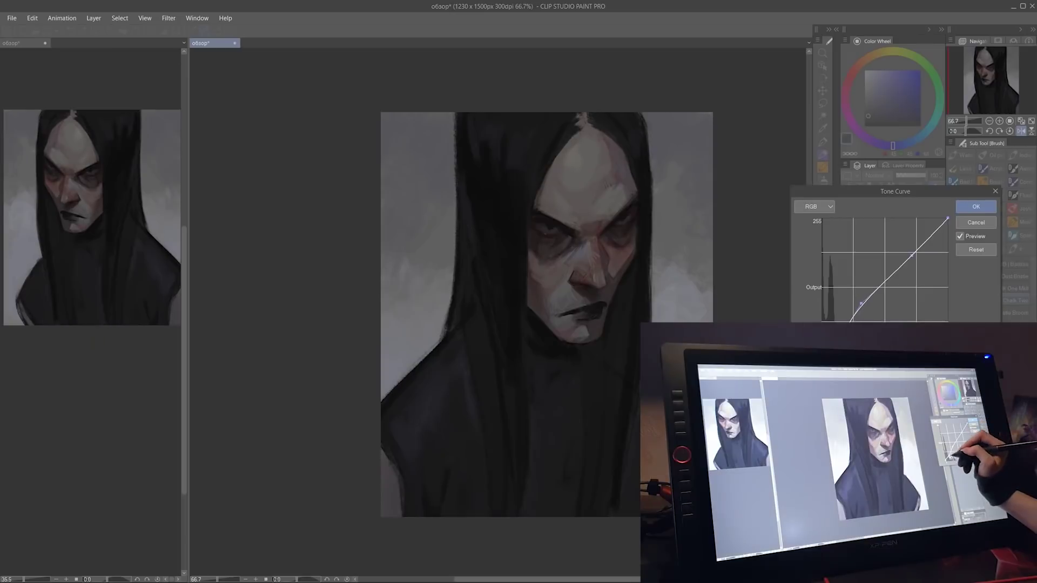
pyautogui.moveTo(863, 307); pyautogui.dragTo(862, 303)
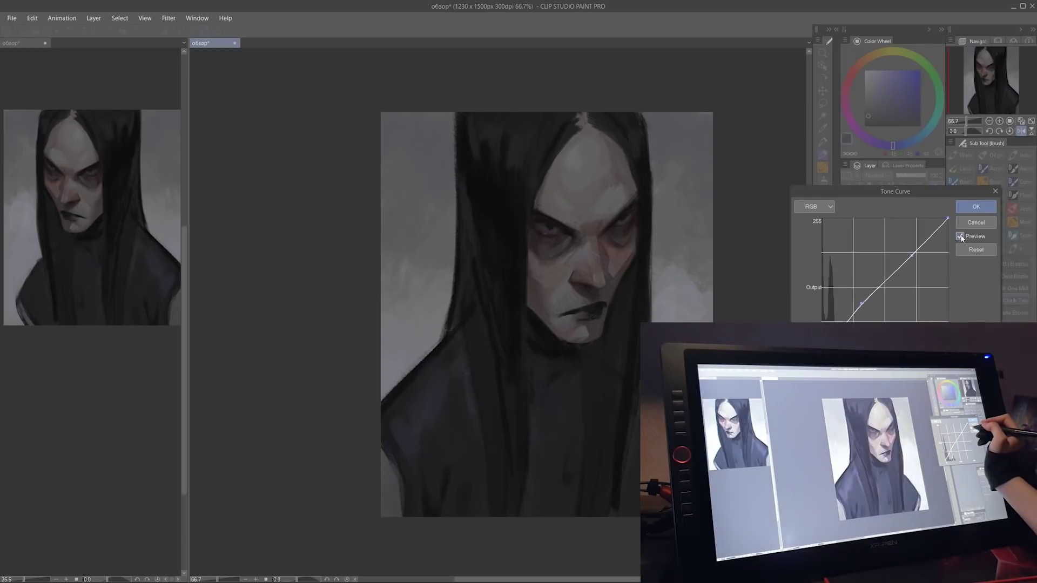
pyautogui.moveTo(911, 255); pyautogui.dragTo(914, 261)
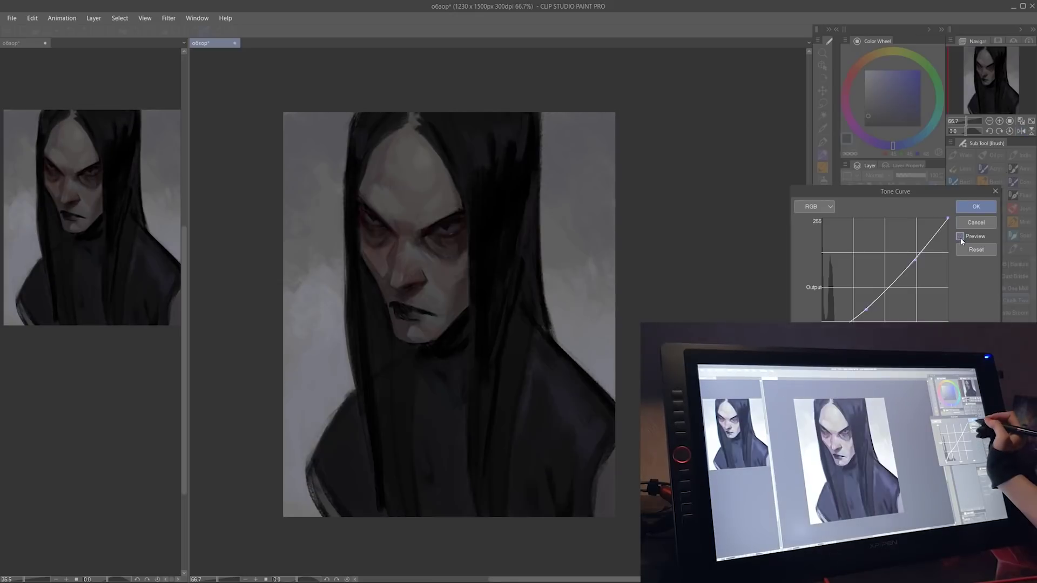
pyautogui.click(976, 206)
pyautogui.hotkey('ctrl', 'e')
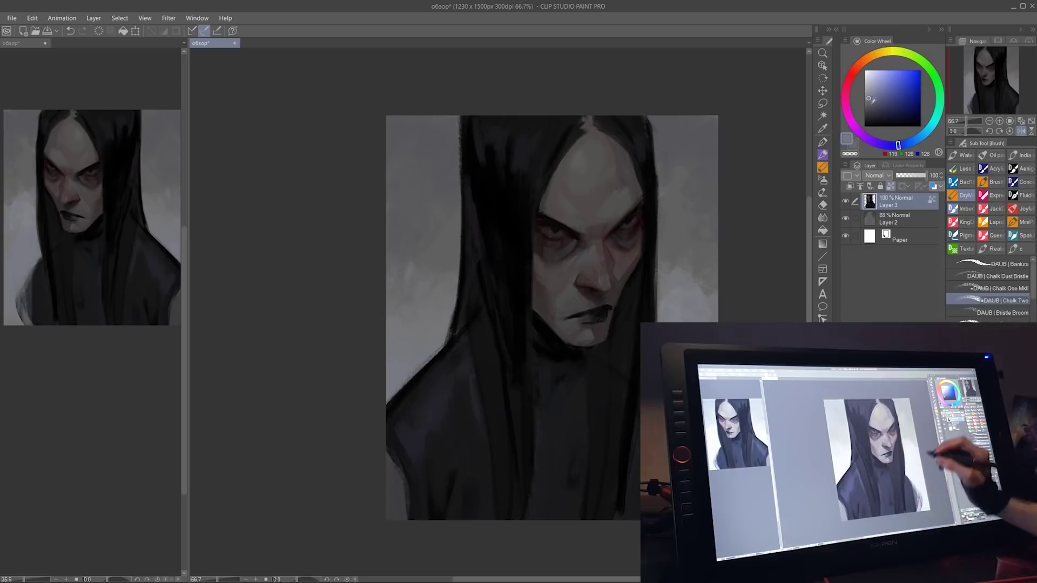
# Soften the near hair and shoulder edges and the lower robe with grey tones using the Pigmento 1 brush.
pyautogui.click(961, 235)
pyautogui.moveTo(621, 446); pyautogui.dragTo(623, 514)
pyautogui.moveTo(415, 374); pyautogui.dragTo(390, 431)
pyautogui.moveTo(469, 157); pyautogui.dragTo(450, 344)
pyautogui.moveTo(464, 269); pyautogui.dragTo(458, 310)
pyautogui.keyDown('alt'); pyautogui.click(520, 515); pyautogui.keyUp('alt')
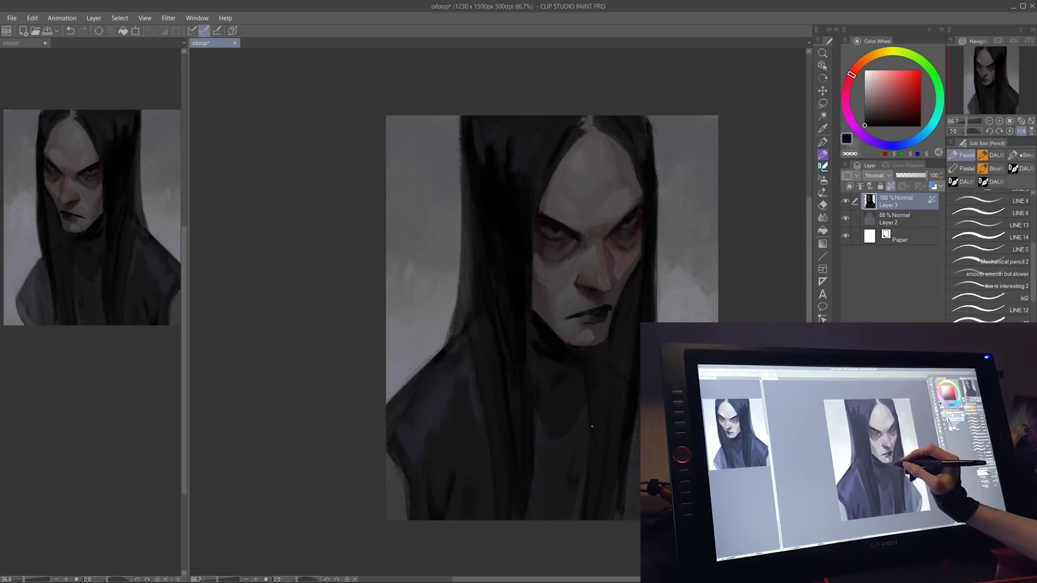
# Add a new Multiply layer and glaze pale blue-grey shadows over the lower face and cheeks.
pyautogui.hotkey('ctrl', 'shift', 'n')
pyautogui.keyDown('alt'); pyautogui.click(534, 282); pyautogui.keyUp('alt')
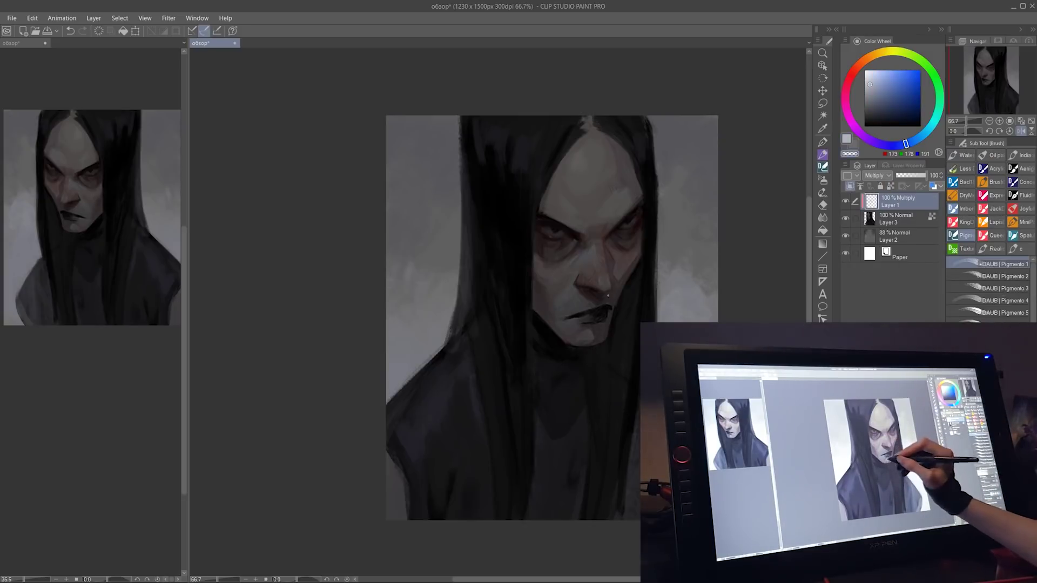
pyautogui.hotkey('ctrl', 'z')
pyautogui.hotkey('ctrl', 'y')
pyautogui.keyDown('alt'); pyautogui.click(562, 289); pyautogui.keyUp('alt')
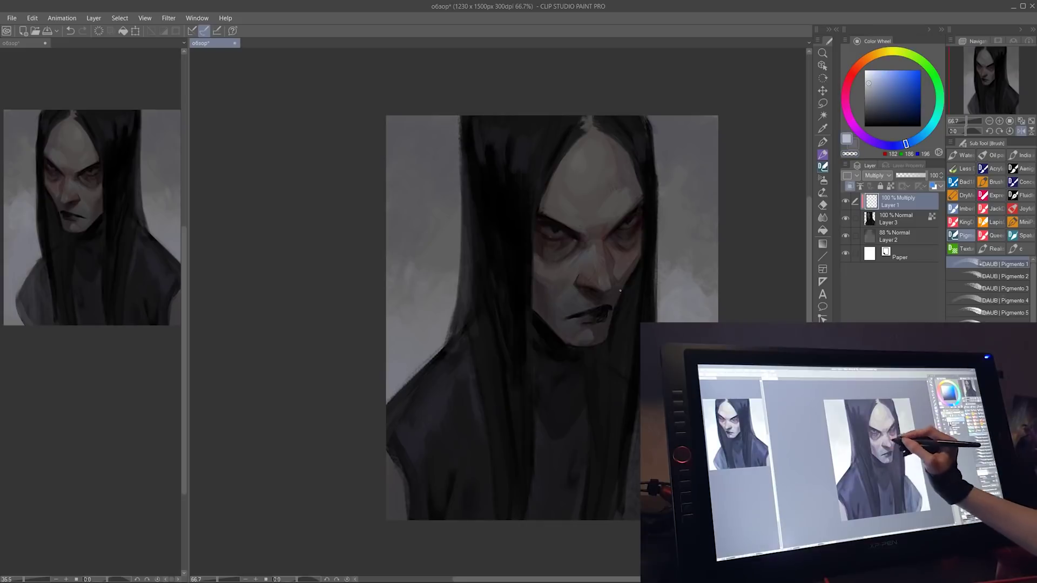
pyautogui.keyDown('alt'); pyautogui.click(565, 298); pyautogui.keyUp('alt')
pyautogui.press('h')
pyautogui.press('h')
# Darken the lower robe and hanging hair with vertical Multiply strokes and merge the layer into the character.
pyautogui.keyDown('alt'); pyautogui.click(580, 379); pyautogui.keyUp('alt')
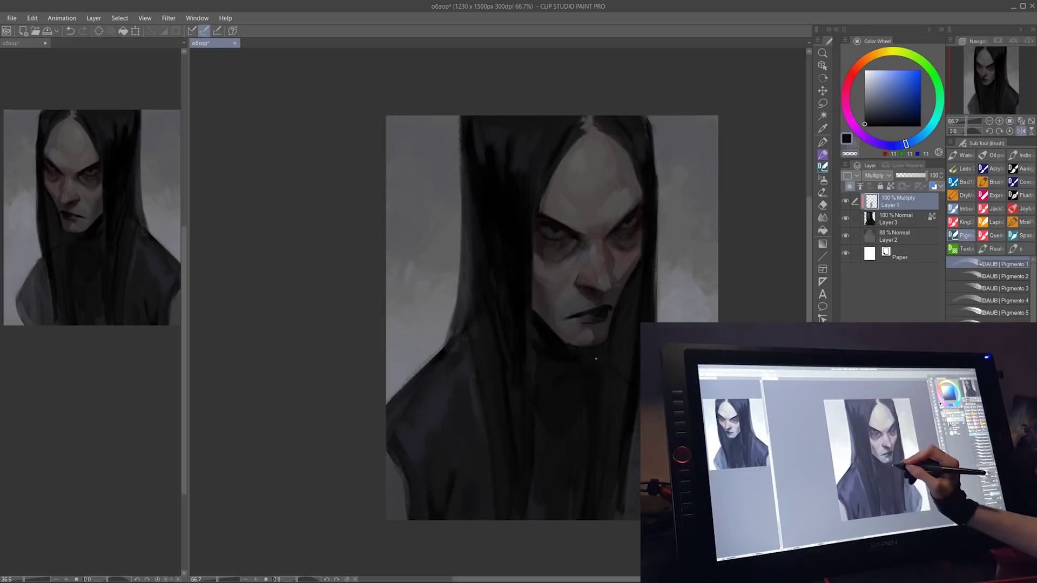
pyautogui.moveTo(626, 426); pyautogui.dragTo(627, 526)
pyautogui.moveTo(454, 391); pyautogui.dragTo(454, 526)
pyautogui.moveTo(397, 448); pyautogui.dragTo(397, 527)
pyautogui.moveTo(515, 389); pyautogui.dragTo(521, 551)
pyautogui.hotkey('ctrl', 'e')
# Repaint the lips with sampled tones, shade them on a Multiply layer, and try a light grey accent in the near eye.
pyautogui.keyDown('alt'); pyautogui.click(609, 308); pyautogui.keyUp('alt')
pyautogui.press('p')
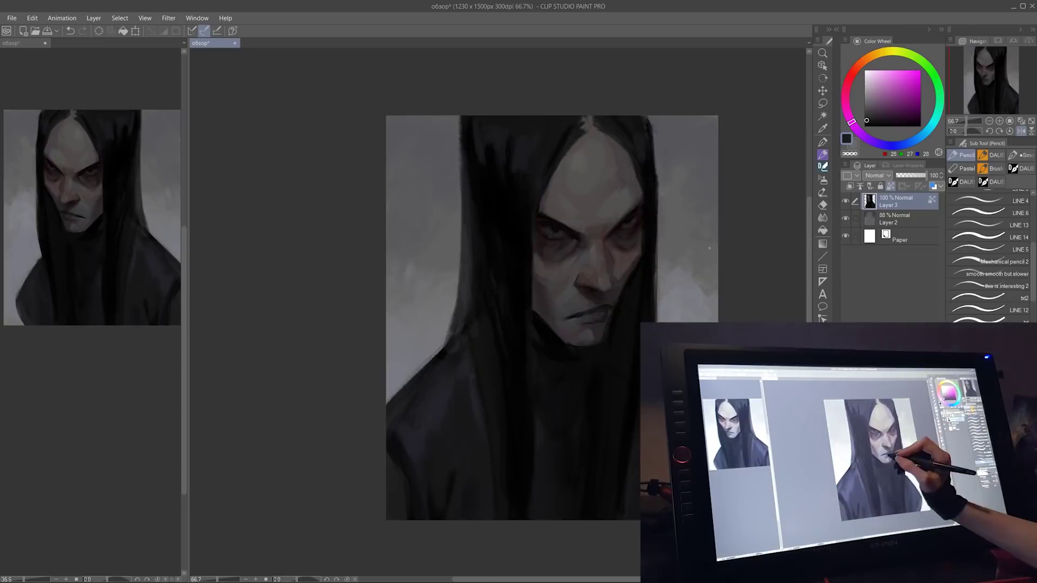
pyautogui.press('b')
pyautogui.keyDown('alt'); pyautogui.click(605, 325); pyautogui.keyUp('alt')
pyautogui.moveTo(605, 323); pyautogui.dragTo(567, 310)
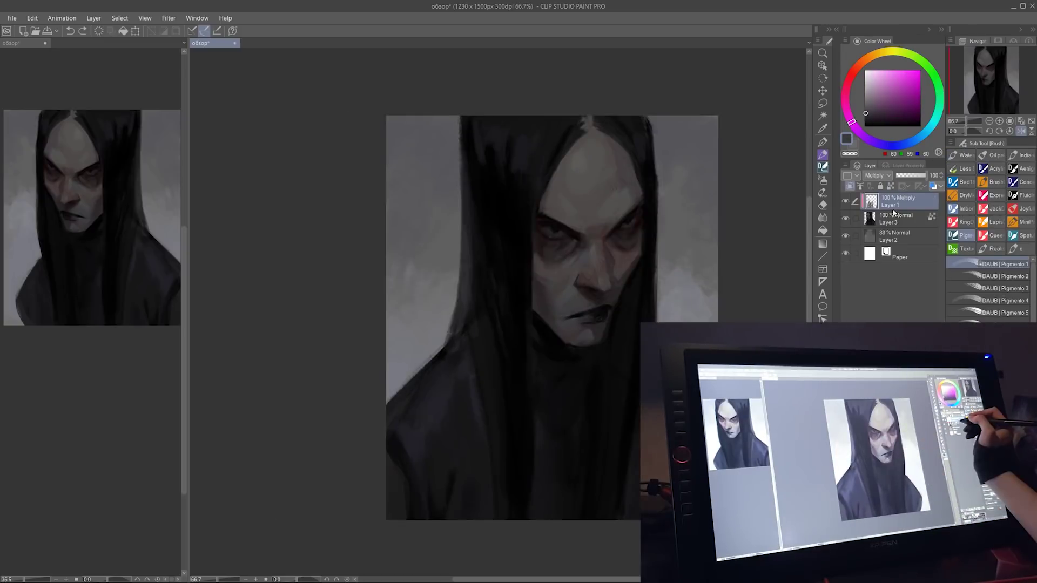
pyautogui.click(868, 85)
pyautogui.press('p')
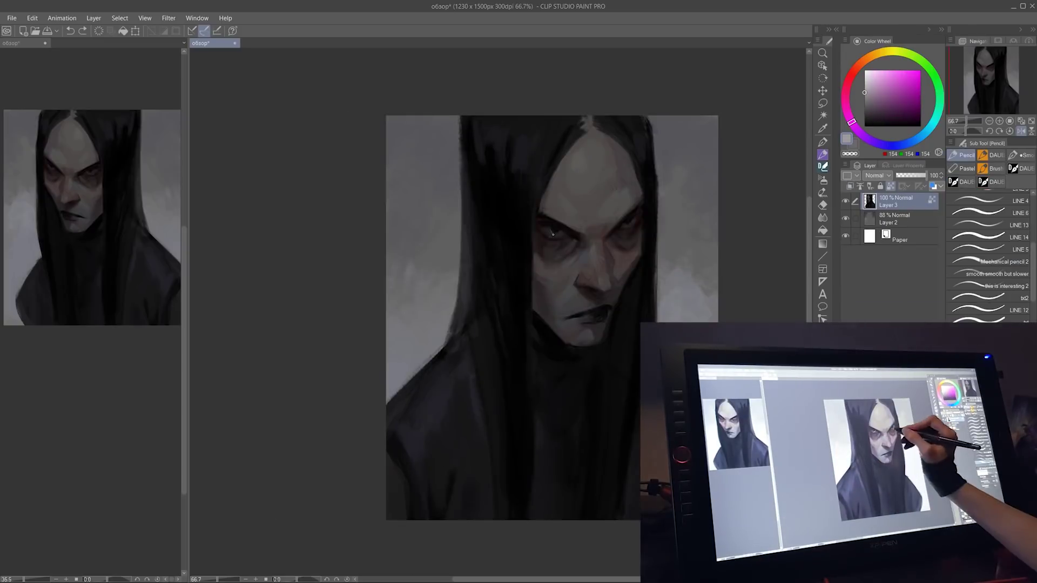
pyautogui.hotkey('ctrl', 'z')
# Paint orange-red vertical and diagonal markings across the forehead, nose and cheeks on a new Multiply layer.
pyautogui.hotkey('ctrl', 'shift', 'n')
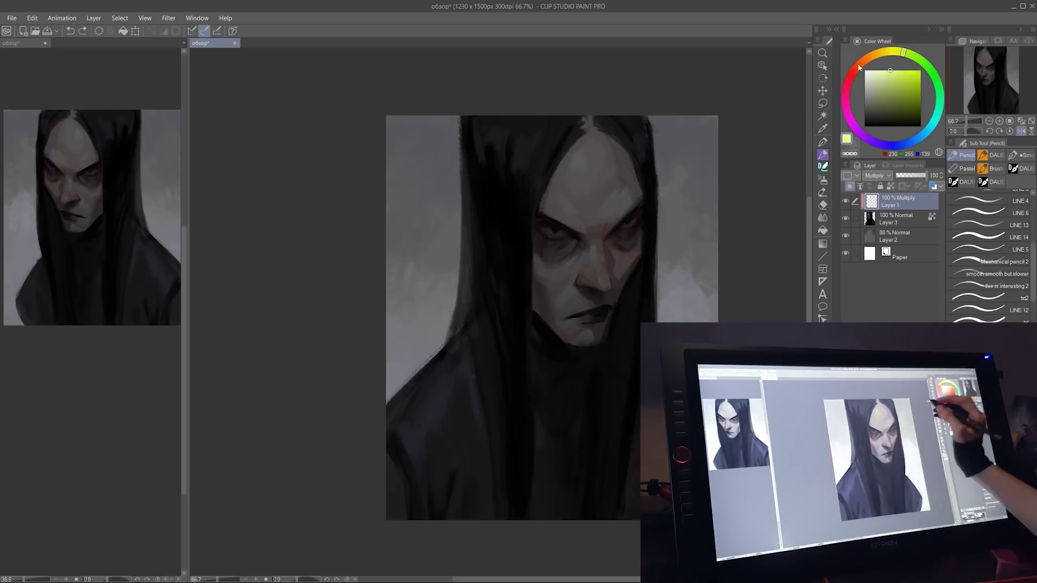
pyautogui.press('b')
pyautogui.click(903, 79)
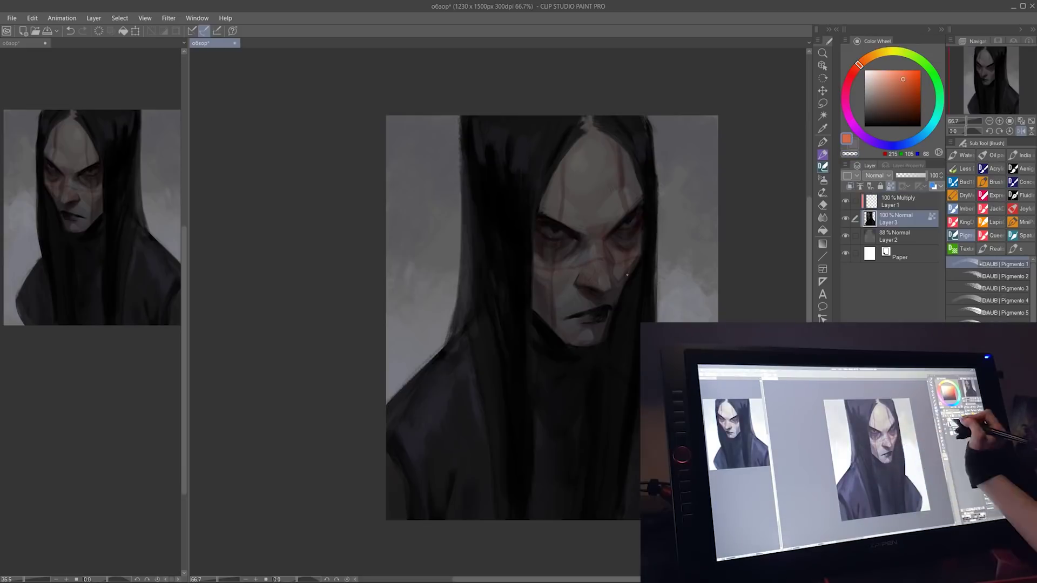
pyautogui.click(910, 76)
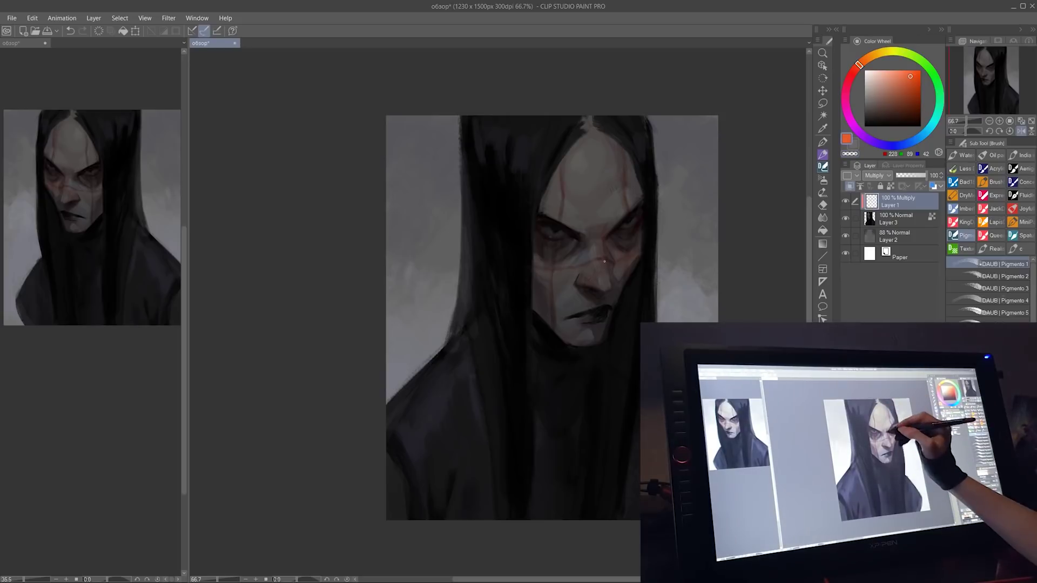
pyautogui.hotkey('ctrl', 'z')
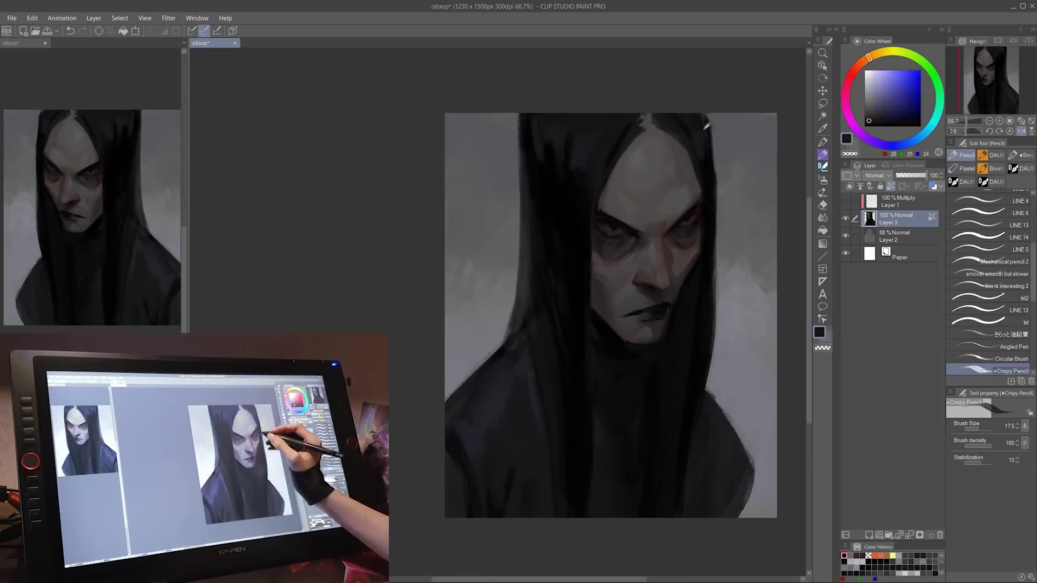
# Refine the hair, shoulder and collar edges with sampled dark tones using the Crispy Pencil brush.
pyautogui.scroll(3, 704, 154)
pyautogui.scroll(-3, 710, 300)
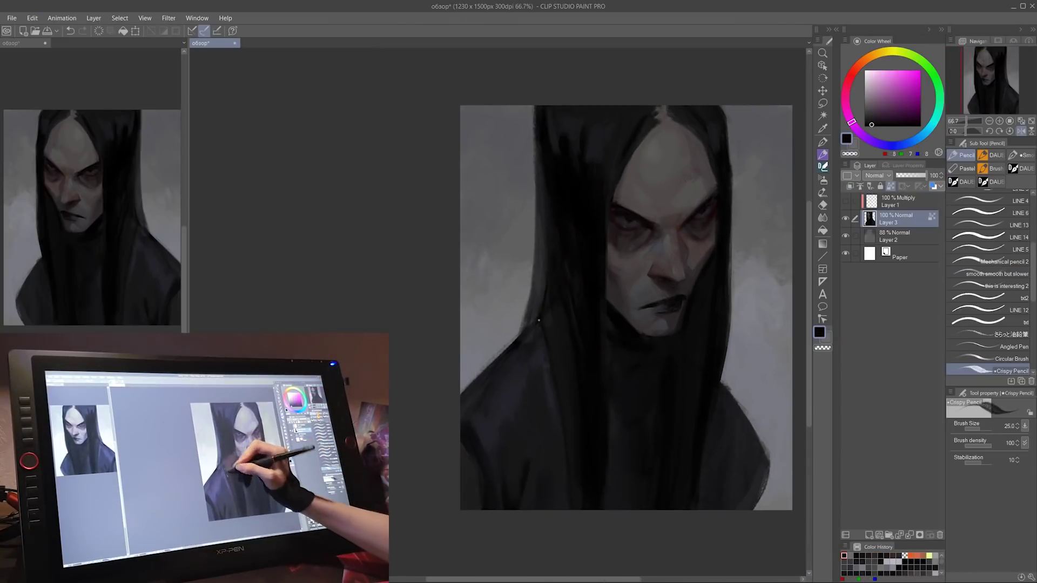
pyautogui.keyDown('alt'); pyautogui.click(641, 333); pyautogui.keyUp('alt')
pyautogui.press('[')
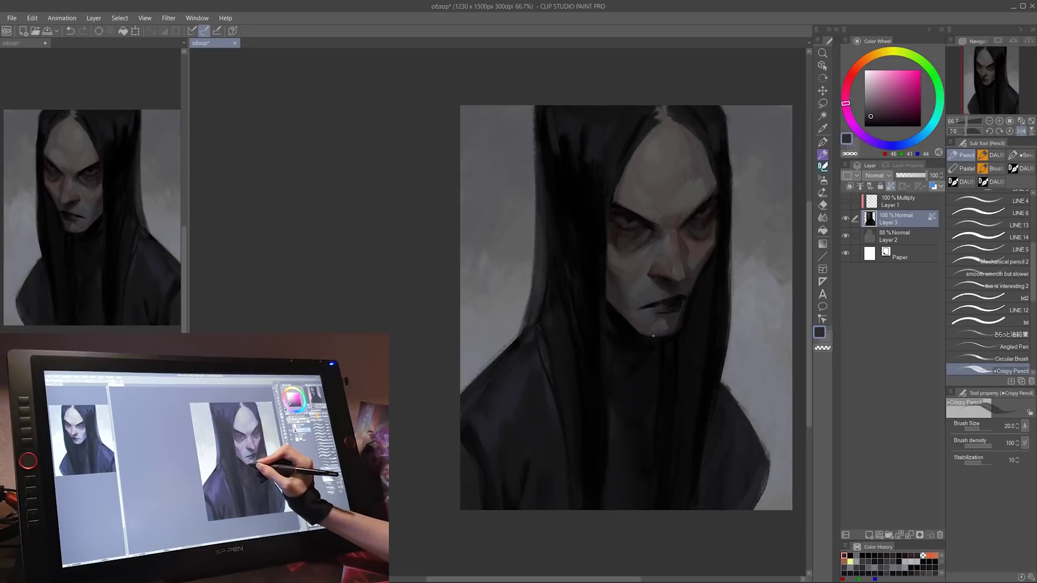
# Draw a V-shaped necklace chain down the chest with the Crispy Pencil at size 20 and show the facial markings layer.
pyautogui.keyDown('alt'); pyautogui.click(671, 334); pyautogui.keyUp('alt')
pyautogui.moveTo(607, 372); pyautogui.dragTo(626, 435)
pyautogui.moveTo(656, 352); pyautogui.dragTo(628, 433)
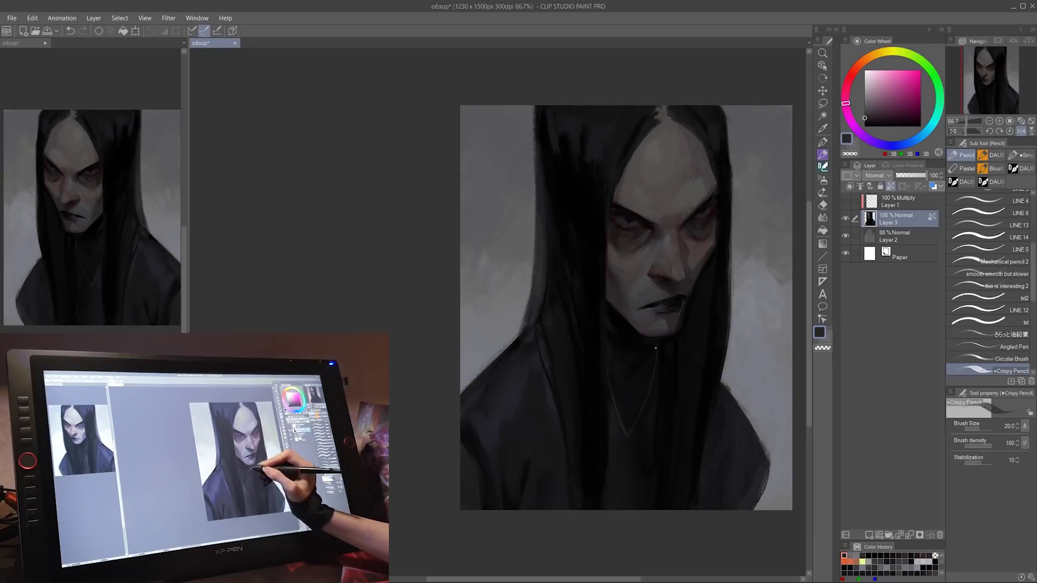
pyautogui.click(845, 201)
pyautogui.keyDown('alt'); pyautogui.click(625, 447); pyautogui.keyUp('alt')
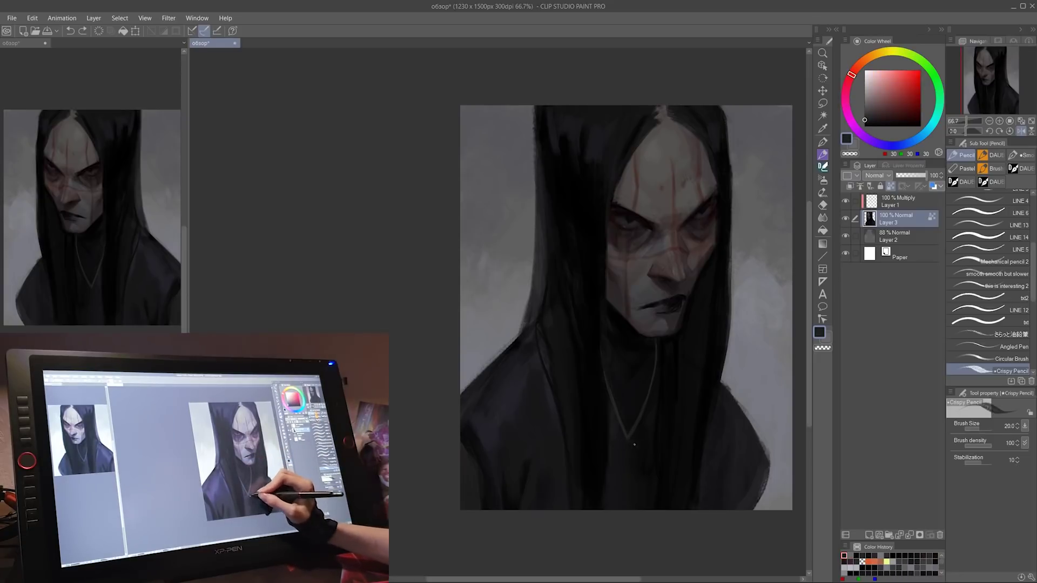
# Paint an eye-shaped pendant with a long vertical bar at the chain's end using the Pigmento 1 brush.
pyautogui.keyDown('alt'); pyautogui.click(645, 452); pyautogui.keyUp('alt')
pyautogui.press('b')
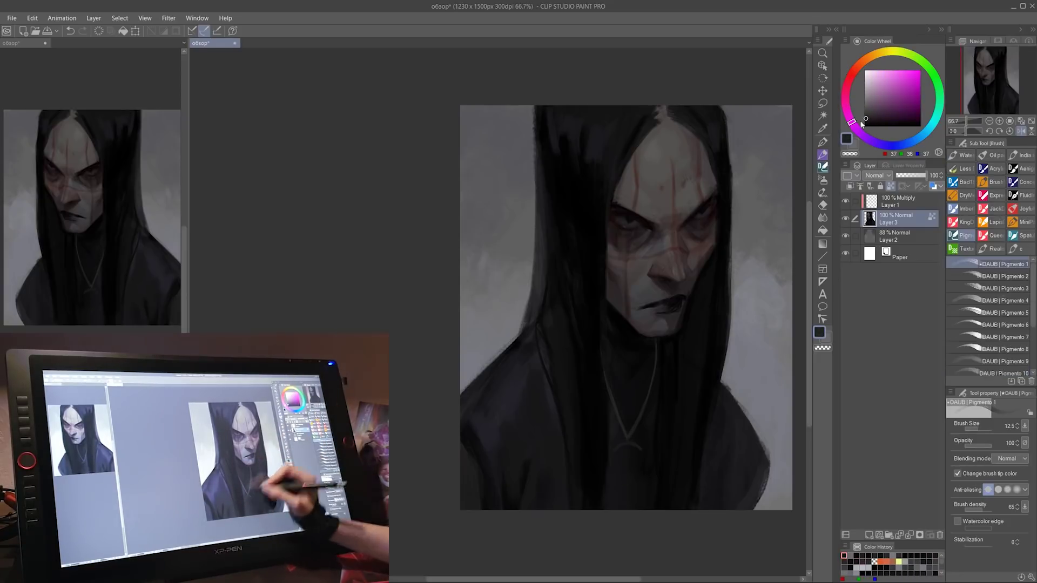
pyautogui.press(']')
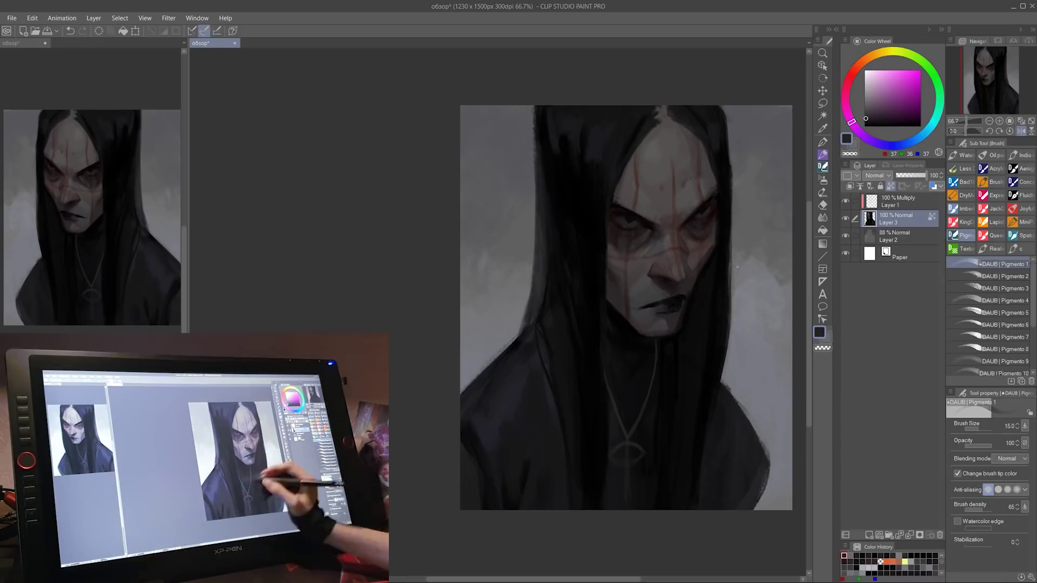
pyautogui.keyDown('alt'); pyautogui.click(626, 464); pyautogui.keyUp('alt')
pyautogui.keyDown('alt'); pyautogui.click(624, 467); pyautogui.keyUp('alt')
pyautogui.press(']')
pyautogui.keyDown('alt'); pyautogui.click(621, 470); pyautogui.keyUp('alt')
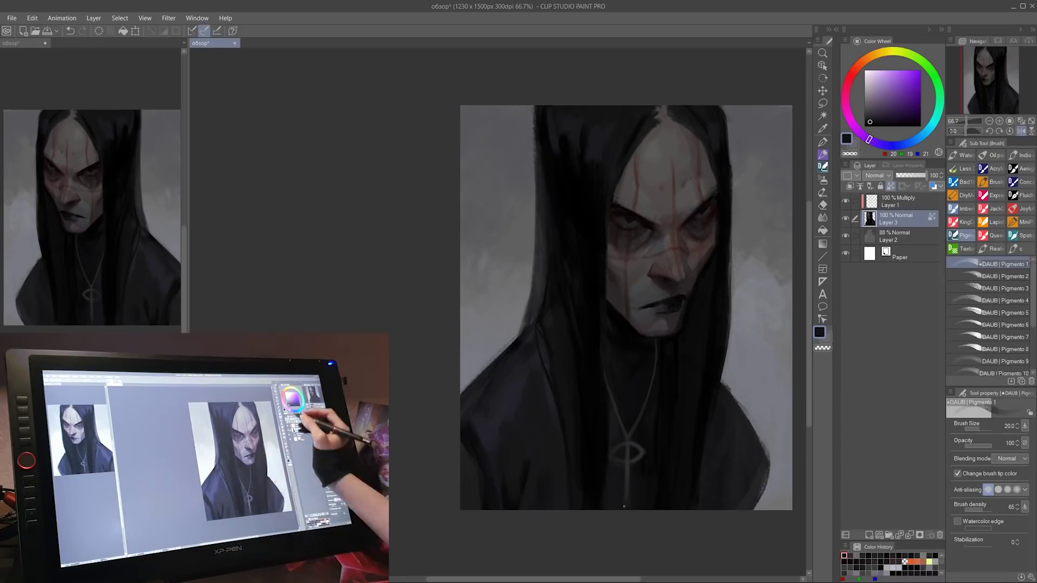
# Brighten the chain and pendant with light grey Rough 2 strokes and shape the pendant with sampled Pigmento 1 tones.
pyautogui.click(962, 169)
pyautogui.keyDown('alt'); pyautogui.click(626, 432); pyautogui.keyUp('alt')
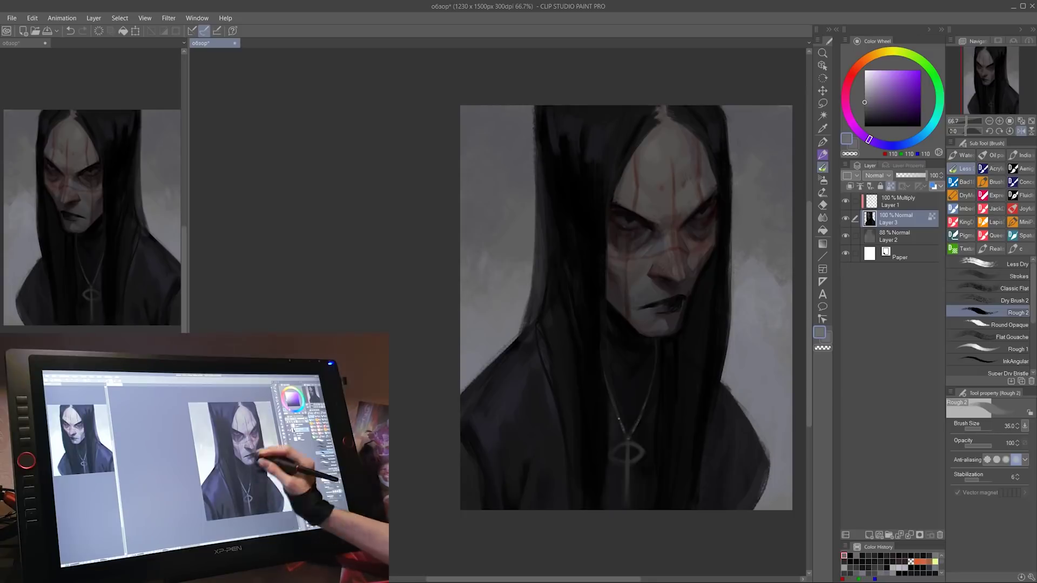
pyautogui.click(963, 235)
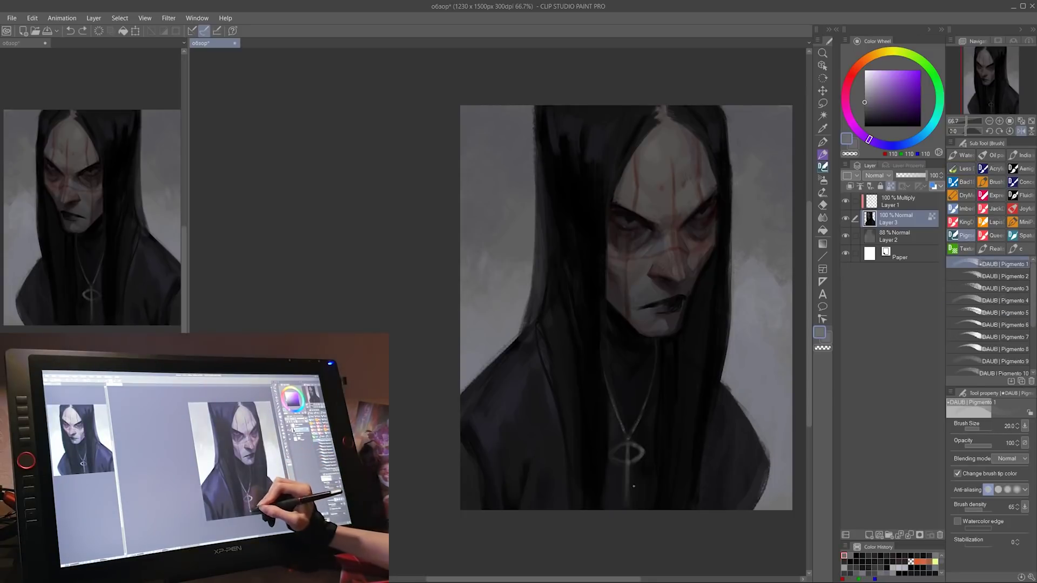
pyautogui.press('[')
pyautogui.keyDown('alt'); pyautogui.click(633, 470); pyautogui.keyUp('alt')
pyautogui.keyDown('alt'); pyautogui.click(614, 454); pyautogui.keyUp('alt')
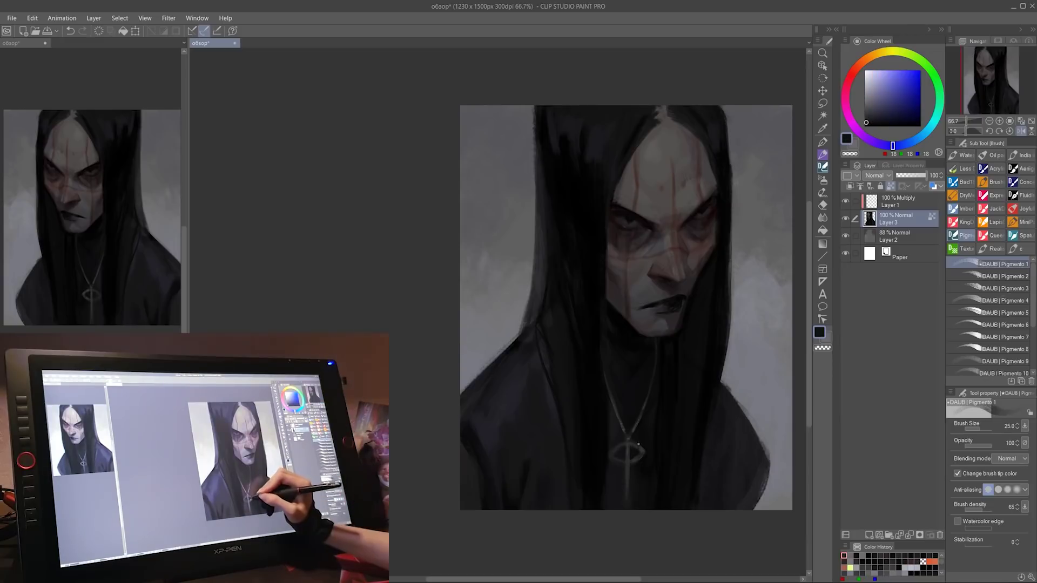
pyautogui.keyDown('alt'); pyautogui.click(619, 454); pyautogui.keyUp('alt')
# Sharpen the pendant's outline, inner details and vertical bar with sampled tones using the Crispy Pencil.
pyautogui.press('p')
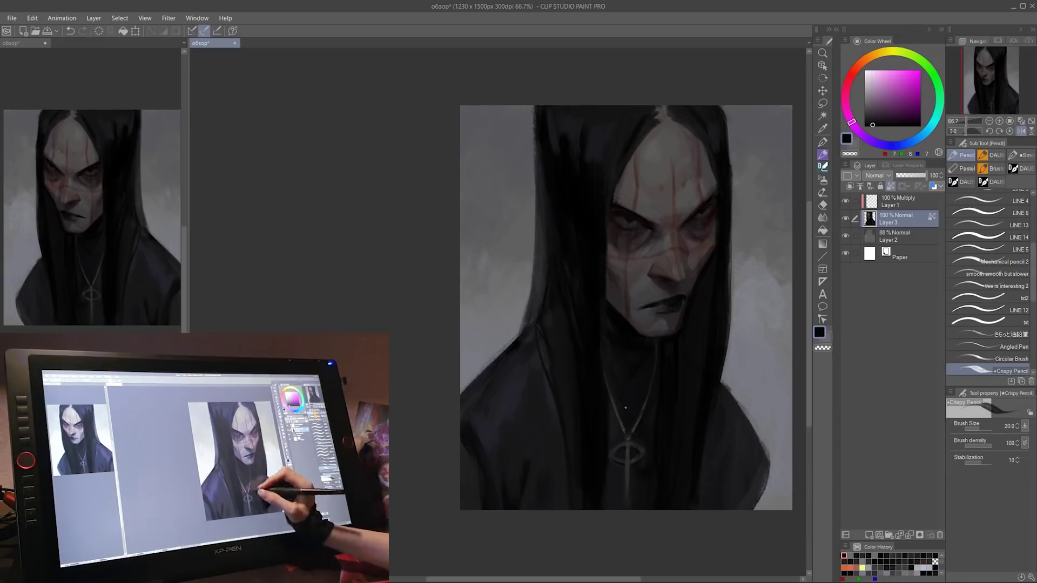
pyautogui.keyDown('alt'); pyautogui.click(614, 454); pyautogui.keyUp('alt')
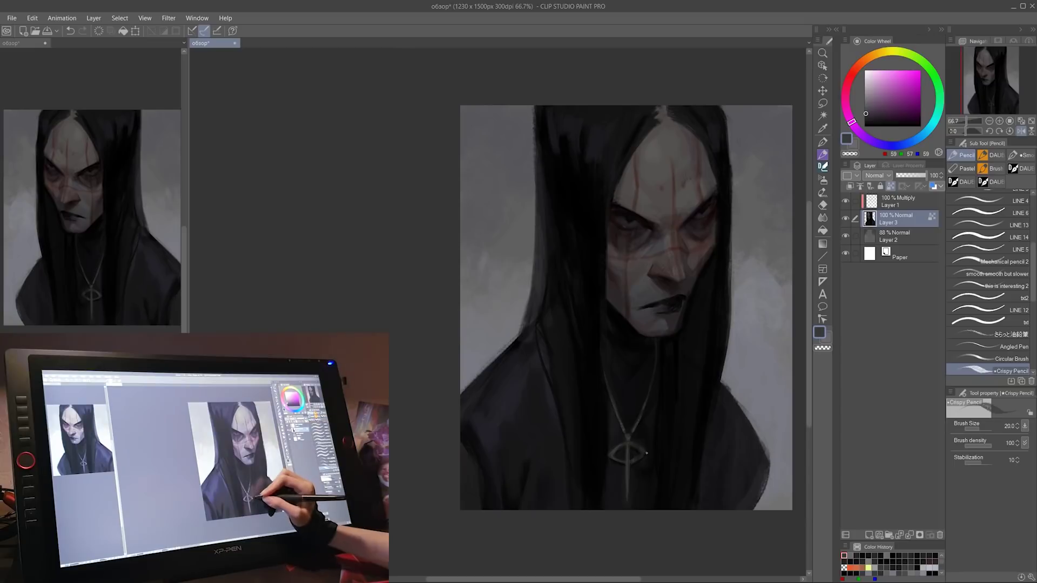
pyautogui.scroll(3, 646, 453)
pyautogui.scroll(-3, 645, 453)
pyautogui.keyDown('alt'); pyautogui.click(607, 375); pyautogui.keyUp('alt')
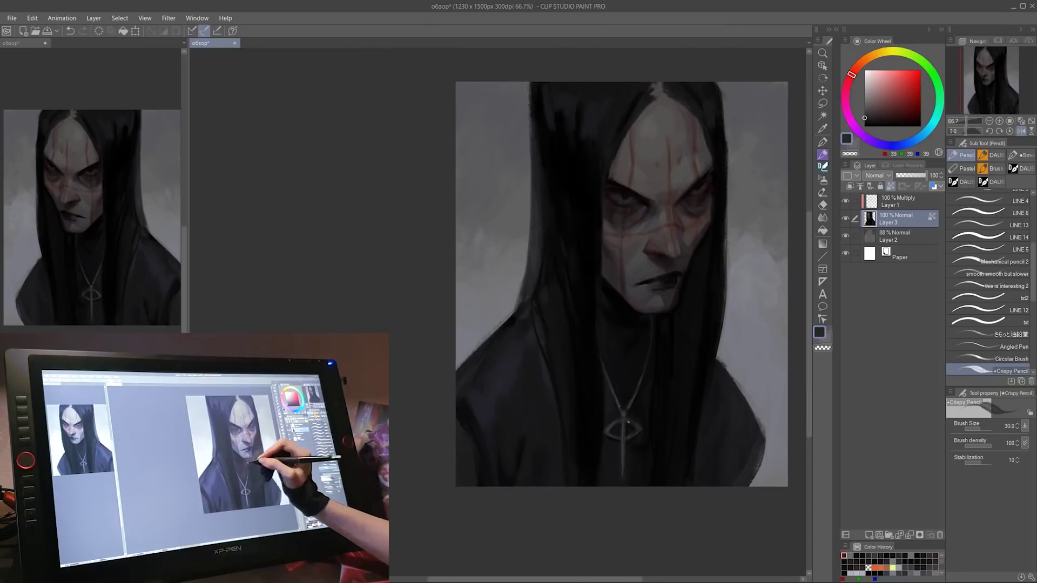
# Darken the facial markings on the Multiply layer by lowering their luminosity with Hue/Saturation/Luminosity.
pyautogui.hotkey('ctrl', 'u')
pyautogui.moveTo(788, 246); pyautogui.dragTo(854, 248)
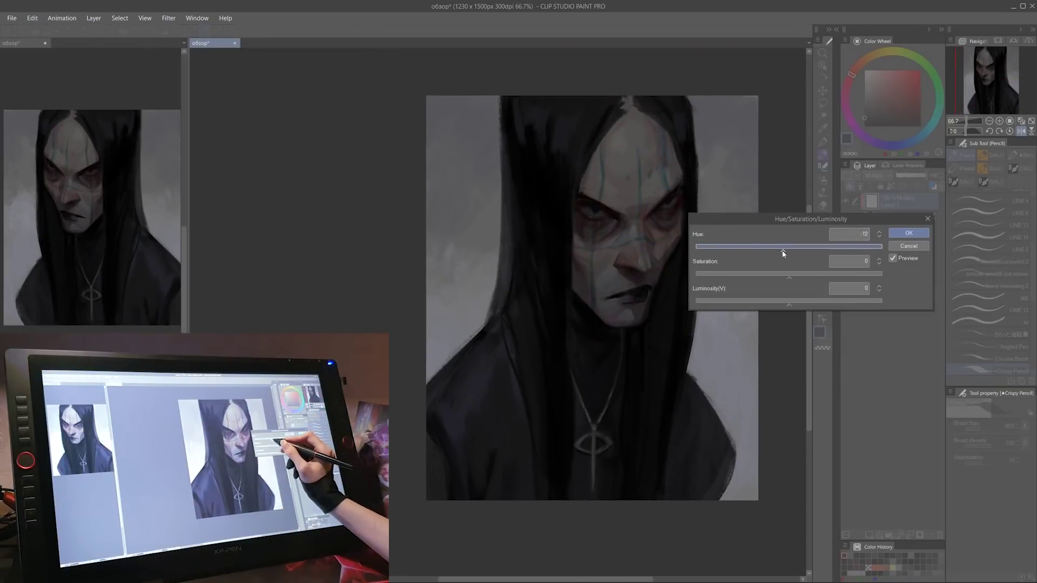
pyautogui.moveTo(737, 251); pyautogui.dragTo(789, 249)
pyautogui.moveTo(789, 305); pyautogui.dragTo(731, 303)
pyautogui.click(908, 232)
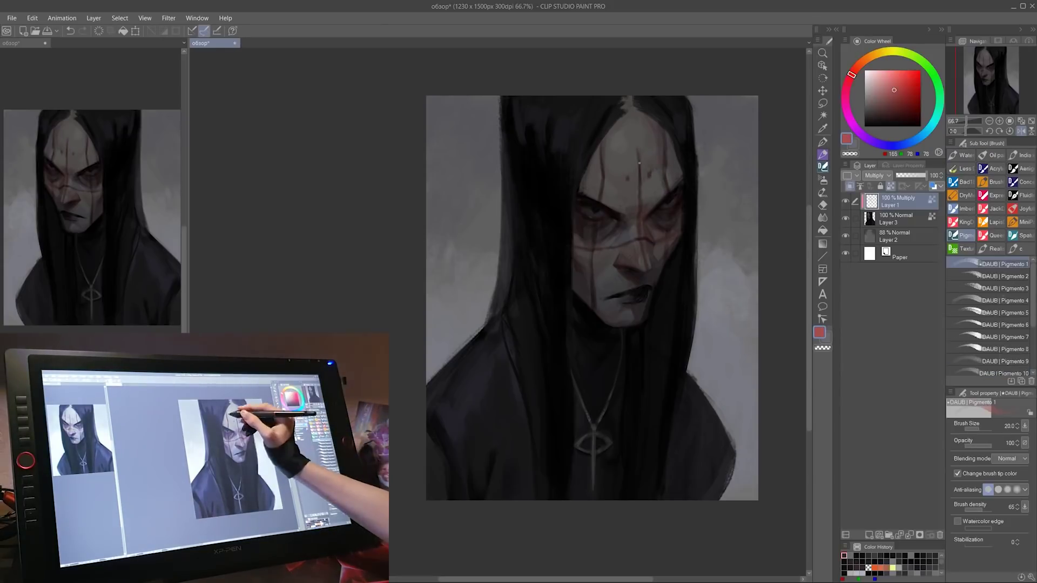
pyautogui.click(897, 219)
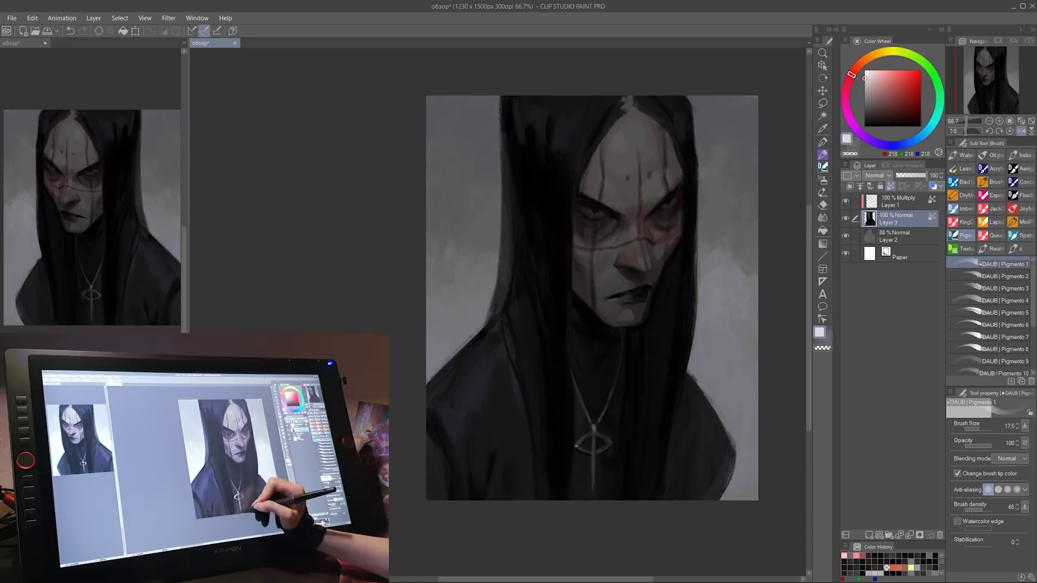
pyautogui.hotkey('ctrl', 'shift', 'n')
pyautogui.press('p')
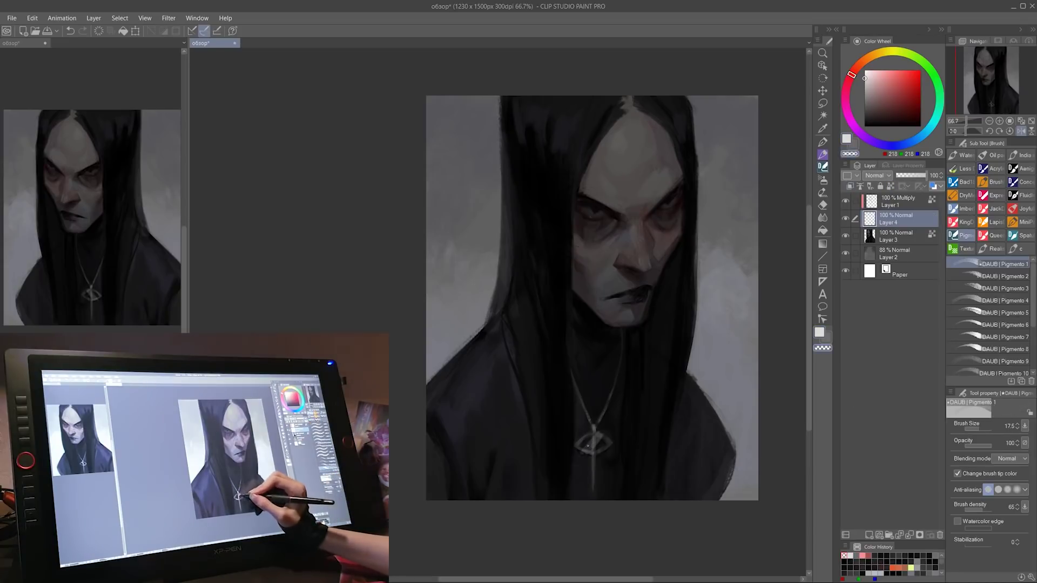
pyautogui.keyDown('alt'); pyautogui.click(591, 438); pyautogui.keyUp('alt')
pyautogui.moveTo(577, 438); pyautogui.dragTo(583, 447)
pyautogui.press('[')
pyautogui.press('[')
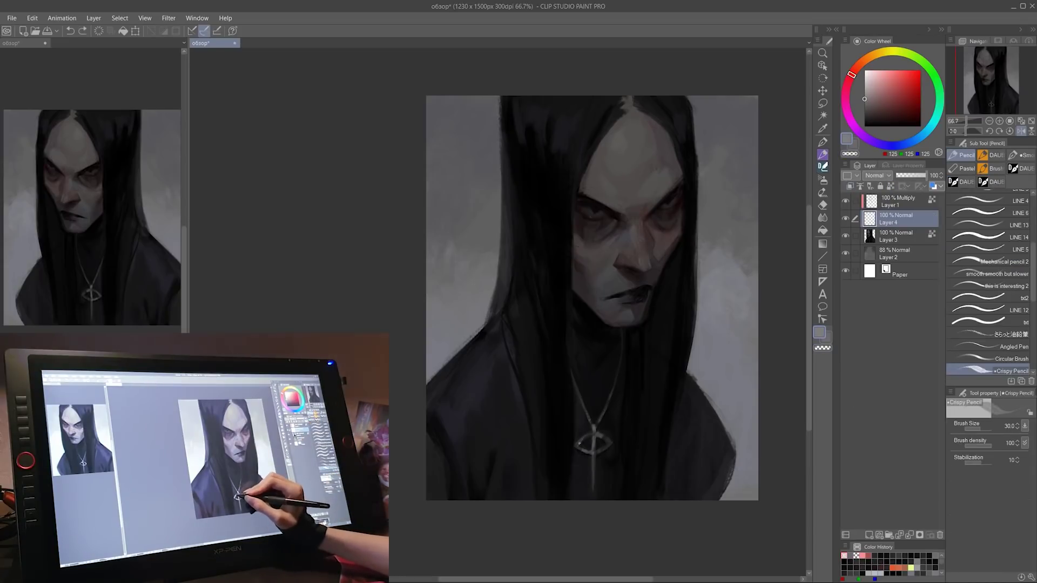
pyautogui.hotkey('ctrl', 'z')
pyautogui.hotkey('ctrl', 'z')
pyautogui.hotkey('ctrl', 'z')
# Paint lighter grey tones into the background layer around the figure with the Pigmento 1 brush.
pyautogui.click(897, 236)
pyautogui.press('b')
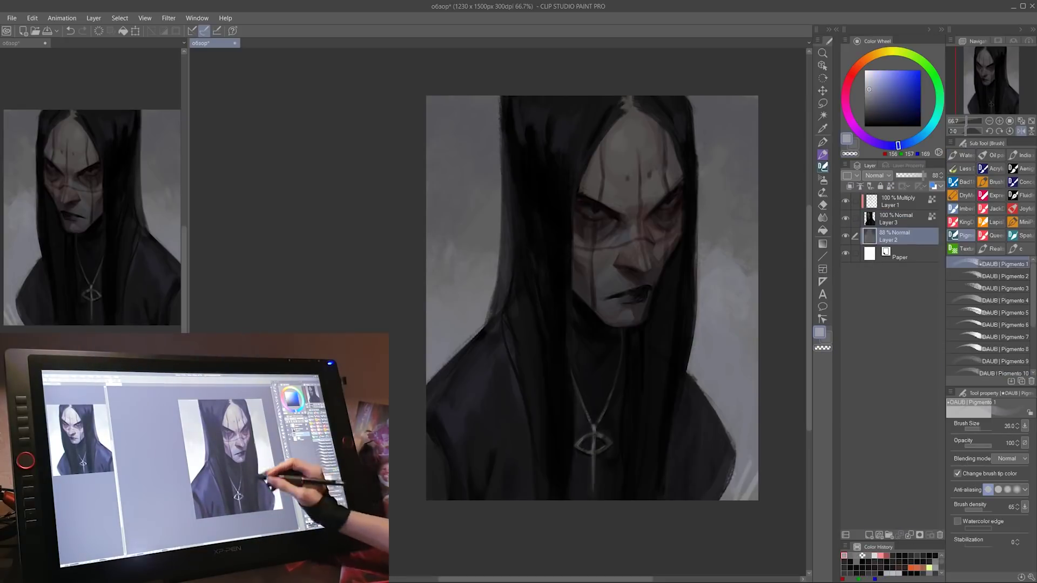
pyautogui.keyDown('alt'); pyautogui.click(502, 119); pyautogui.keyUp('alt')
pyautogui.click(845, 99)
pyautogui.click(868, 110)
pyautogui.press(']')
pyautogui.click(865, 104)
pyautogui.press(']')
# Try a pale blue Soft airbrush glow on a Soft light layer at 51% opacity above the facial markings, toggling its visibility.
pyautogui.hotkey('ctrl', 'shift', 'n')
pyautogui.press('b')
pyautogui.click(878, 177)
pyautogui.click(867, 245)
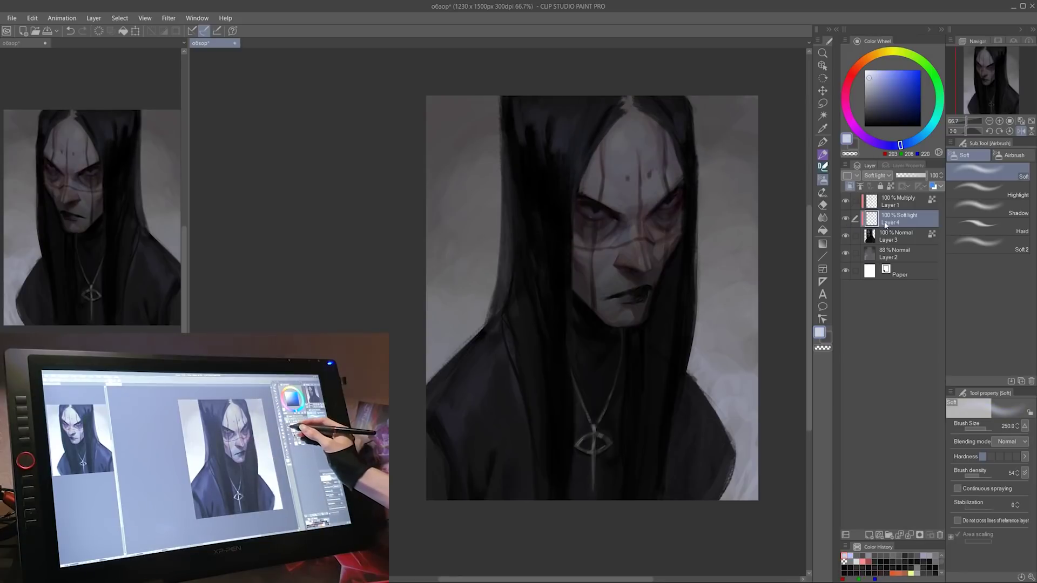
pyautogui.moveTo(846, 218); pyautogui.dragTo(846, 203)
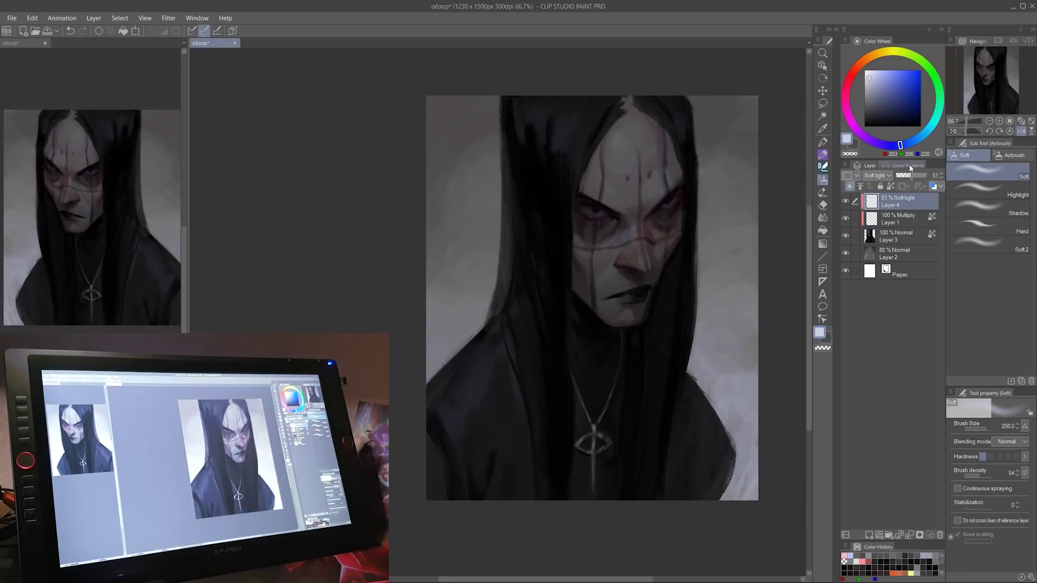
pyautogui.press(']')
pyautogui.click(846, 200)
pyautogui.click(846, 201)
pyautogui.click(846, 201)
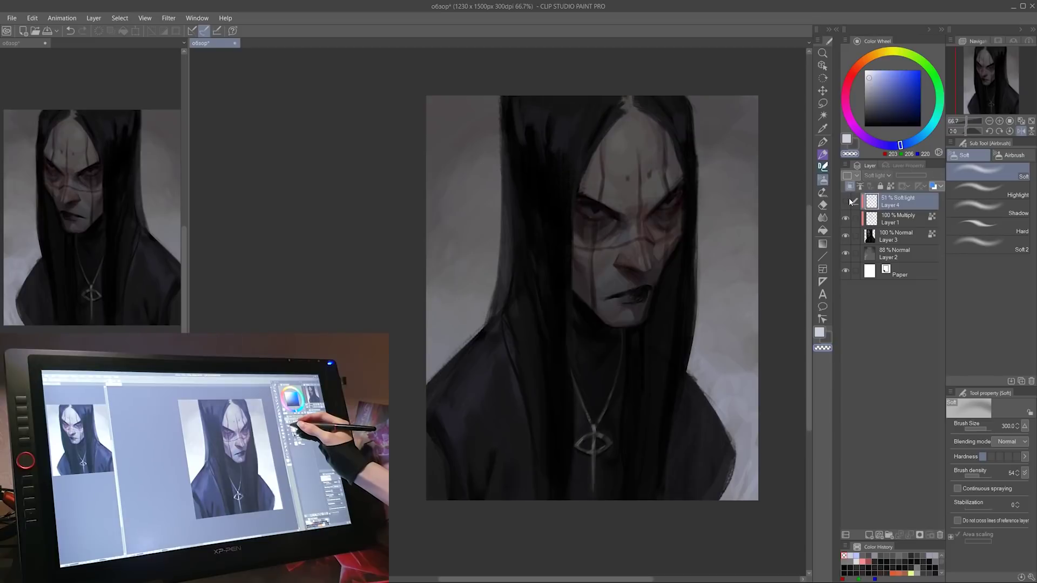
# Brighten the background layer with an upward-bowed RGB Tone Curve.
pyautogui.click(896, 254)
pyautogui.click(32, 18)
pyautogui.moveTo(108, 232)
pyautogui.click(205, 270)
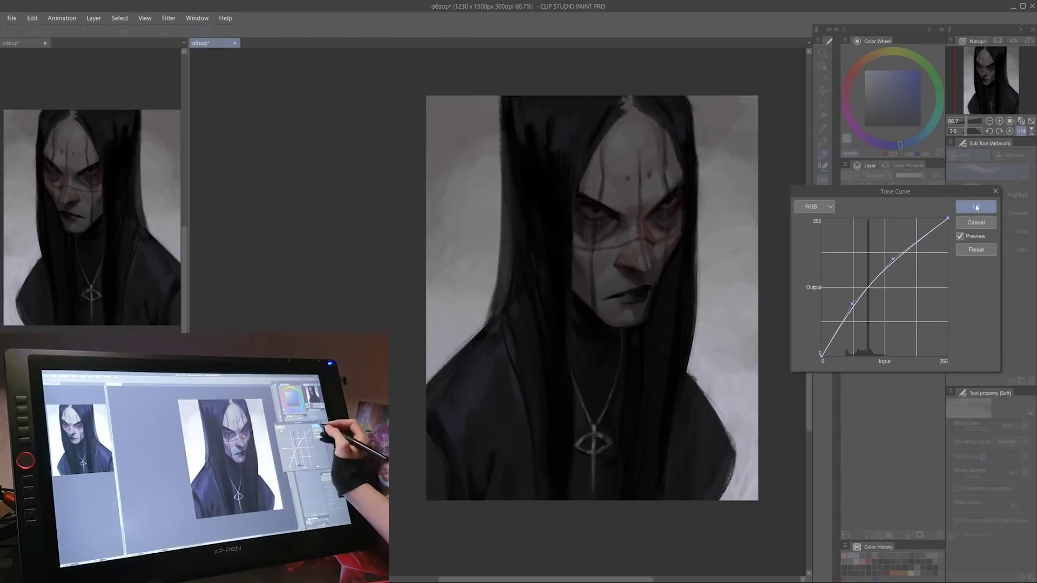
pyautogui.click(976, 207)
# Try lifting the figure's dark tones with a Tone Curve, comparing the preview on and off.
pyautogui.click(32, 18)
pyautogui.click(205, 270)
pyautogui.moveTo(875, 305); pyautogui.dragTo(837, 335)
pyautogui.click(959, 237)
pyautogui.click(960, 237)
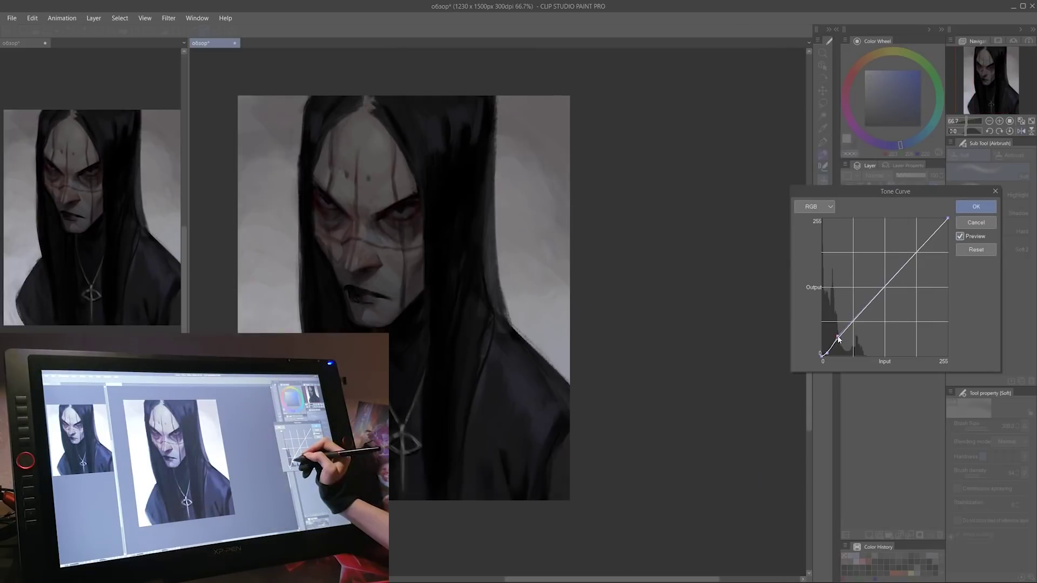
pyautogui.moveTo(839, 339); pyautogui.dragTo(856, 322)
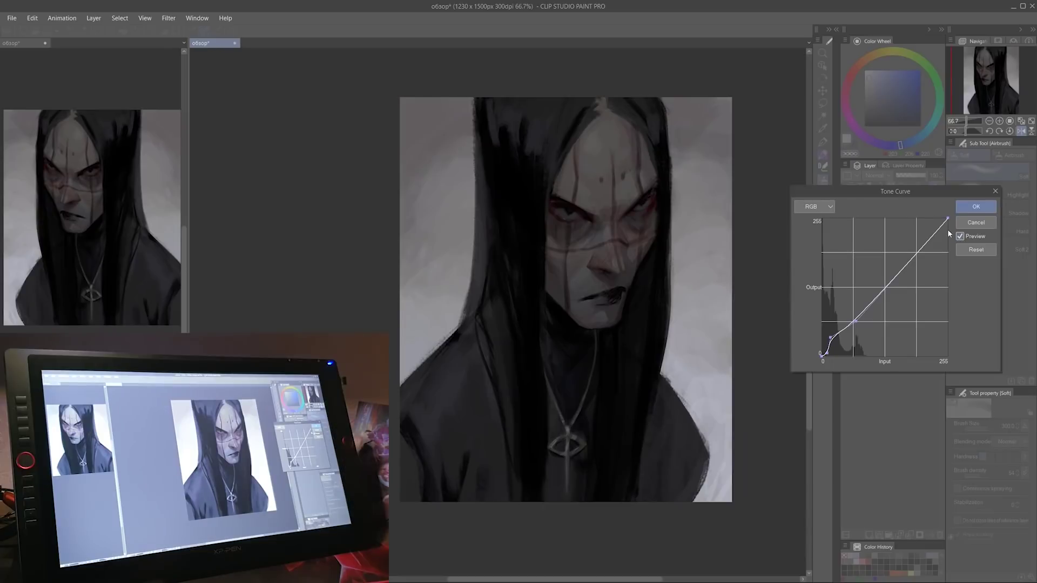
pyautogui.click(959, 236)
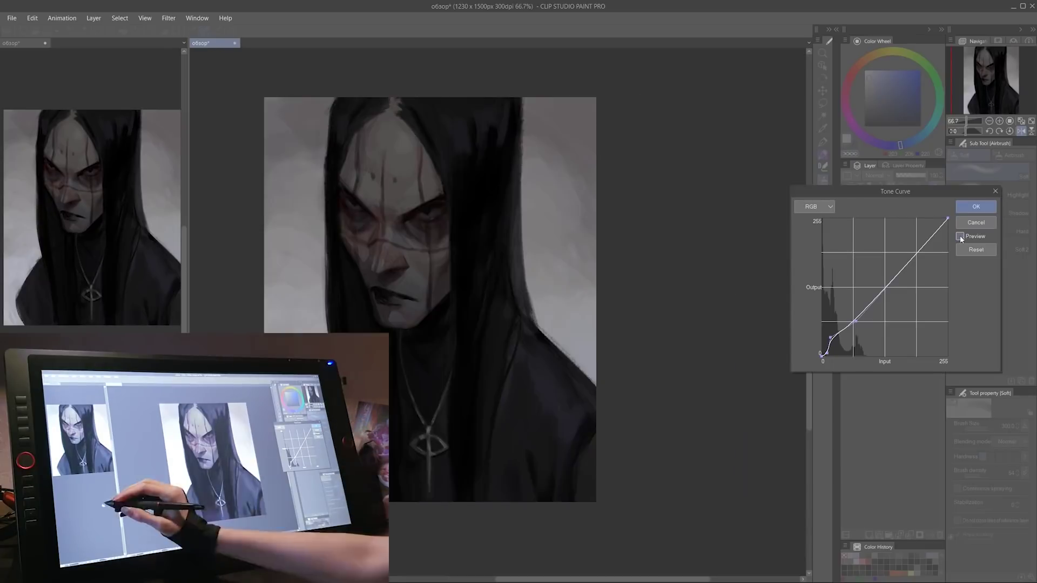
pyautogui.click(960, 236)
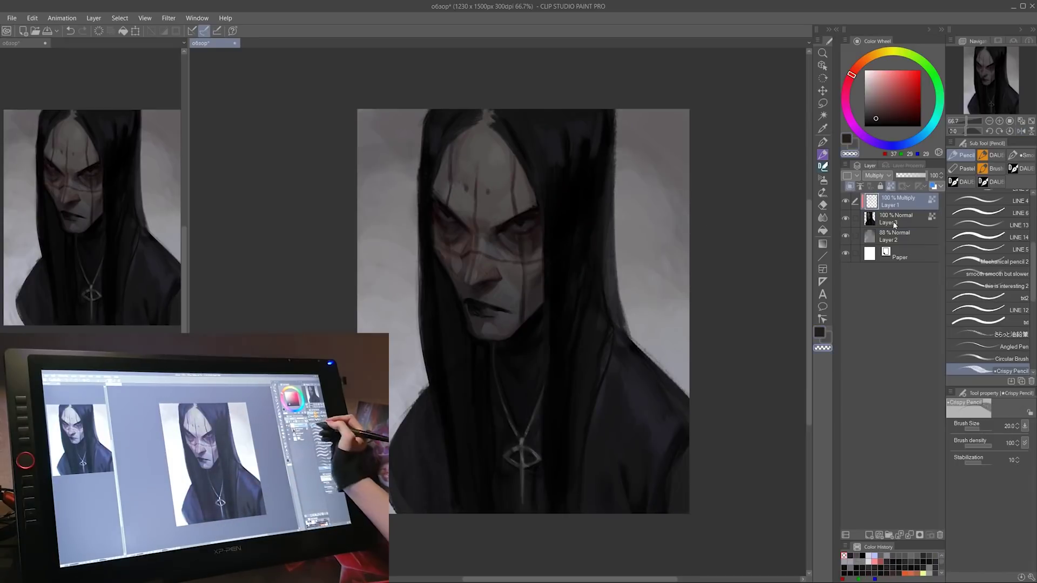
# Touch up the facial markings on the Multiply layer with the Crispy Pencil and the Hard eraser at size 70.
pyautogui.moveTo(439, 196); pyautogui.dragTo(446, 201)
pyautogui.press('b')
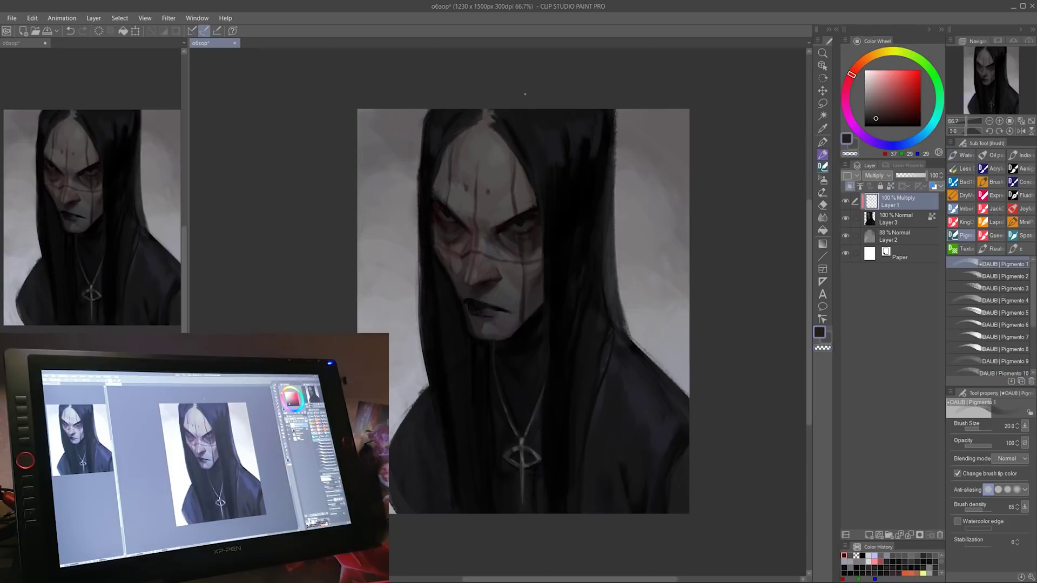
pyautogui.press('e')
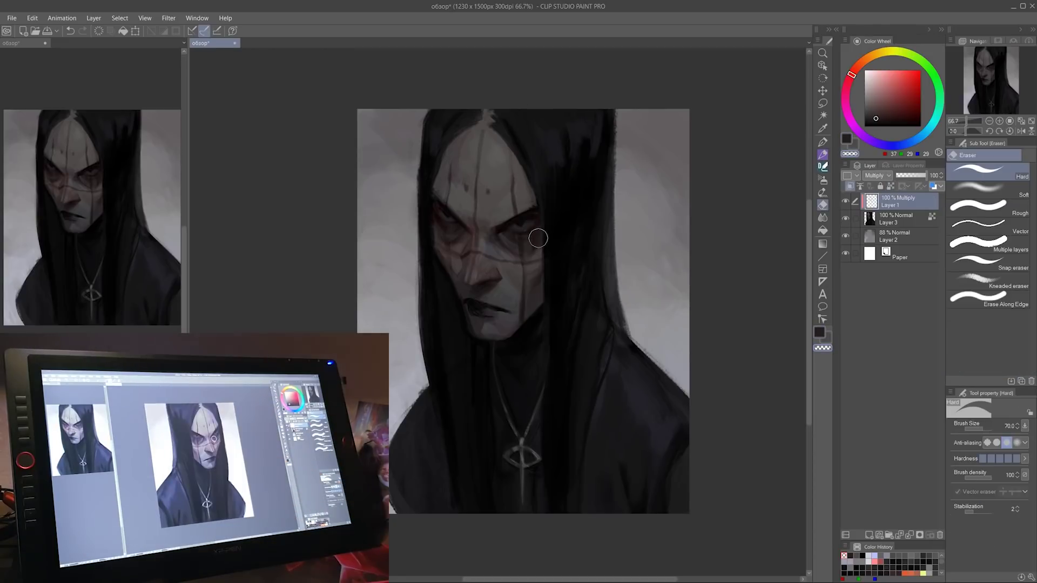
pyautogui.moveTo(589, 238); pyautogui.dragTo(538, 237)
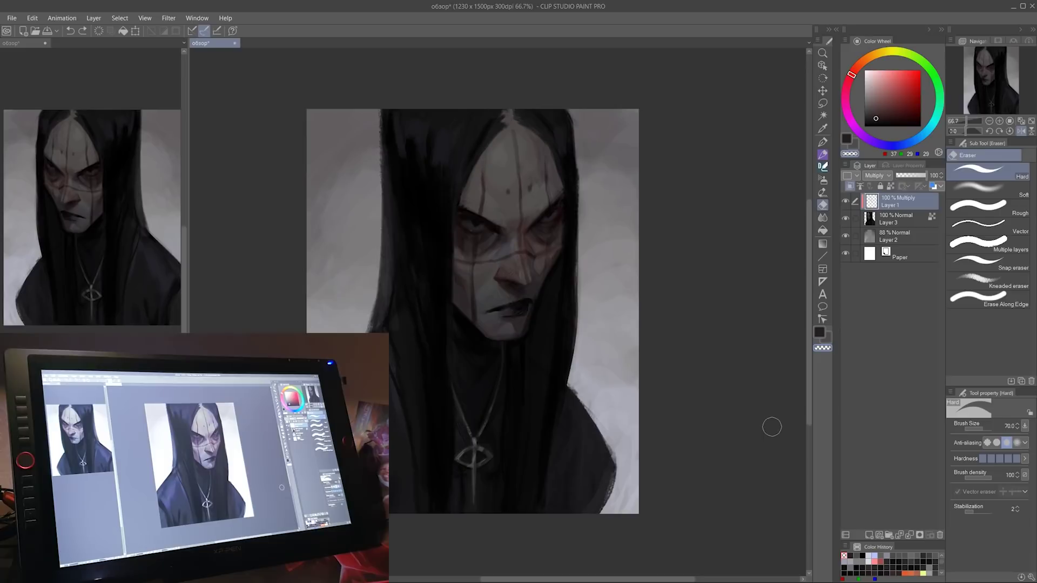
# Try white Crispy Pencil highlights along the nose ridge and the hair's outer edge on a new layer.
pyautogui.press('b')
pyautogui.click(892, 73)
pyautogui.press('x')
pyautogui.hotkey('ctrl', 'shift', 'n')
pyautogui.press('p')
pyautogui.press('h')
pyautogui.moveTo(531, 278); pyautogui.dragTo(525, 239)
pyautogui.press('[')
pyautogui.moveTo(577, 192)
pyautogui.mouseDown()
pyautogui.moveTo(574, 326)
pyautogui.moveTo(550, 502)
pyautogui.mouseUp()
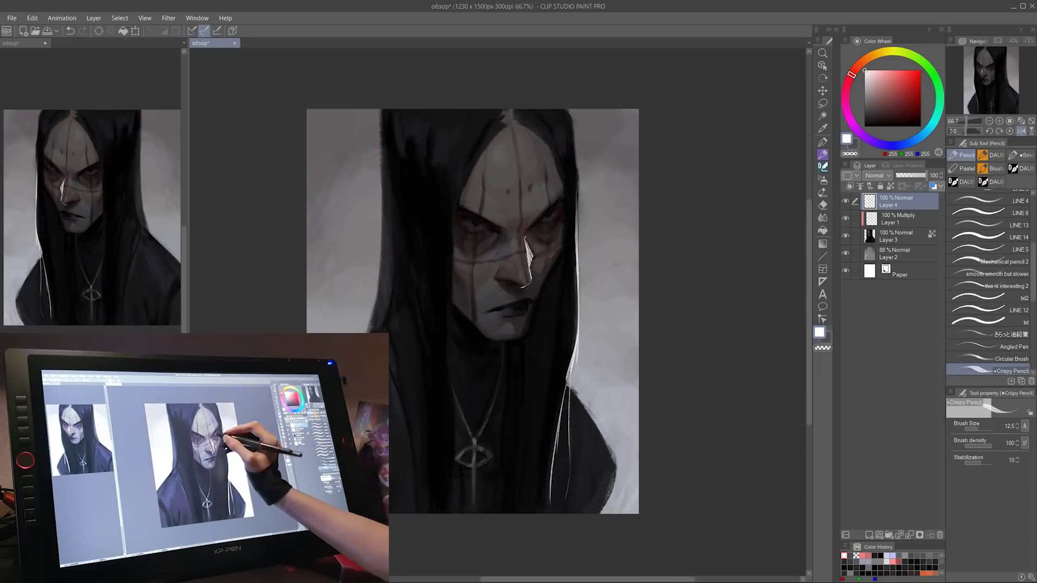
pyautogui.hotkey('ctrl', 'z')
pyautogui.hotkey('ctrl', 'z')
pyautogui.moveTo(543, 216); pyautogui.dragTo(530, 229)
pyautogui.press('c')
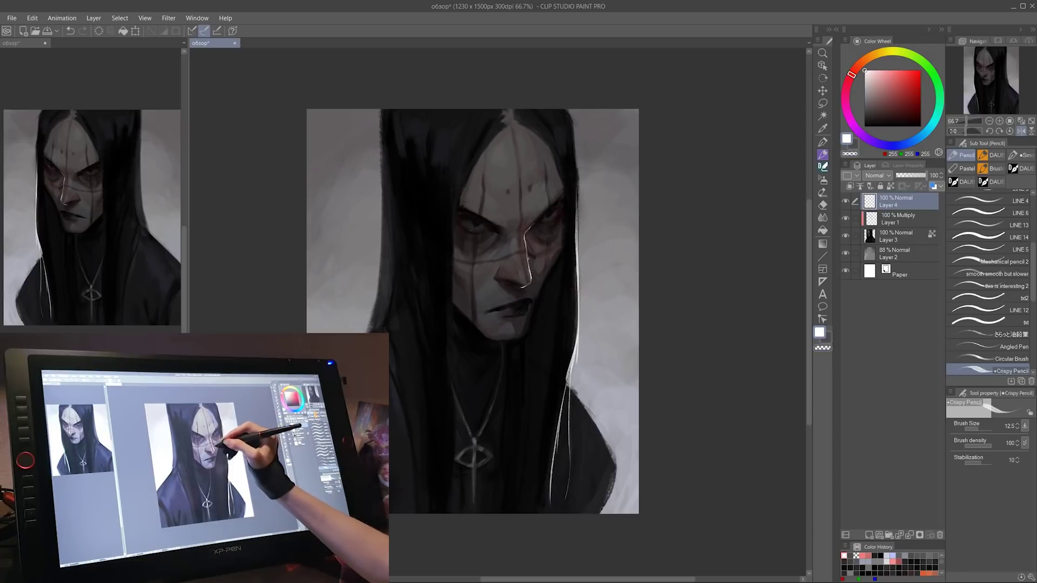
# Try strengthening the white rim light along the hair edge and down to the chest with the Crispy Pencil at size 20.
pyautogui.moveTo(569, 189); pyautogui.dragTo(577, 335)
pyautogui.moveTo(573, 128); pyautogui.dragTo(580, 275)
pyautogui.moveTo(578, 238); pyautogui.dragTo(566, 512)
pyautogui.hotkey('ctrl', 'z')
pyautogui.press(']')
pyautogui.press(']')
pyautogui.moveTo(570, 369); pyautogui.dragTo(560, 512)
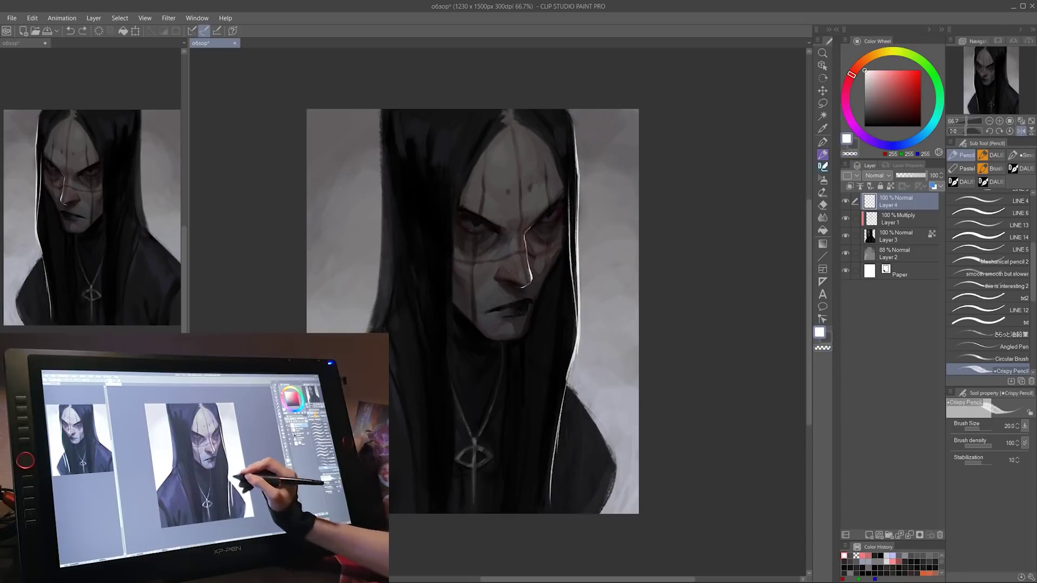
pyautogui.hotkey('ctrl', 'z')
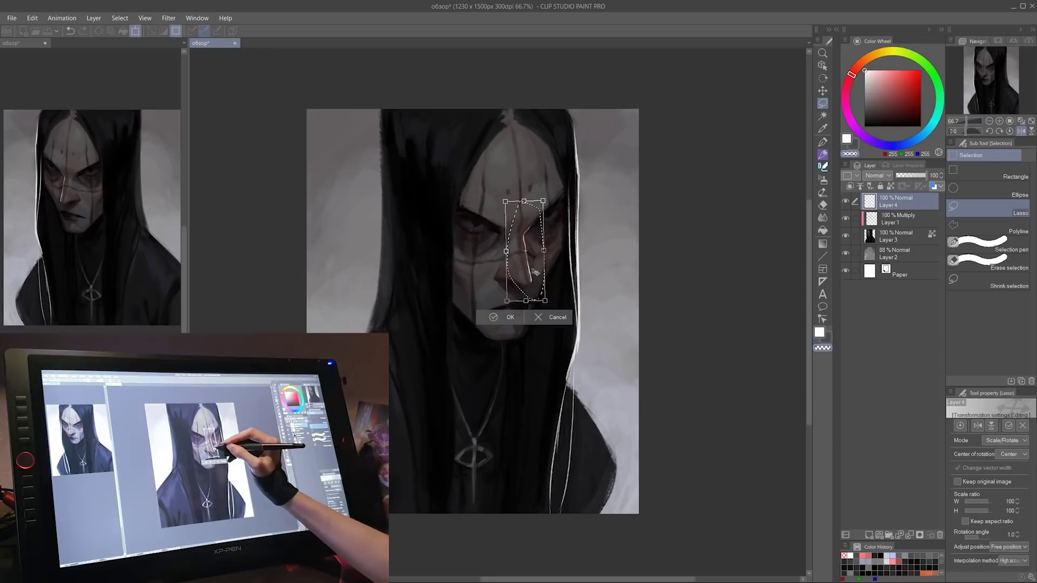
# Delete the layer holding the white nose highlight and hair rim light.
pyautogui.hotkey('ctrl', '+')
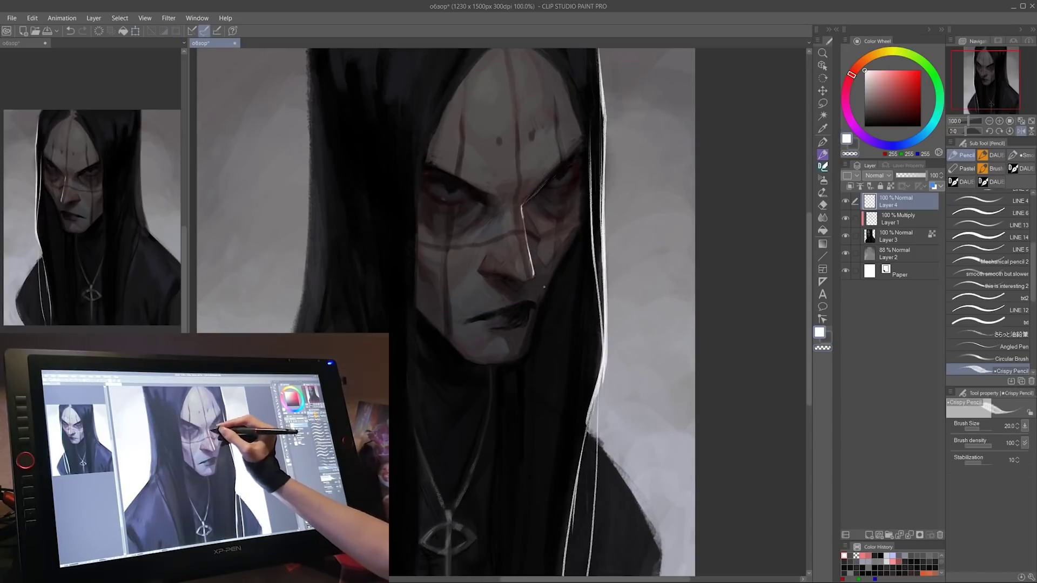
pyautogui.hotkey('ctrl', '-')
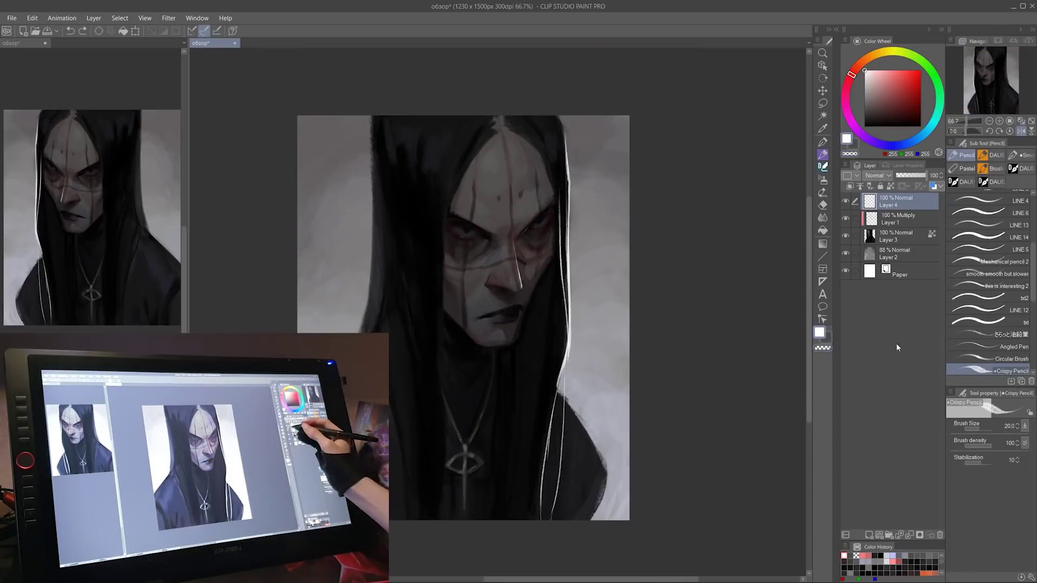
pyautogui.click(940, 535)
# Unify the hair and chest on the figure layer with dark blue-grey tones using Pigmento 1 and the Soft airbrush.
pyautogui.click(868, 222)
pyautogui.press('b')
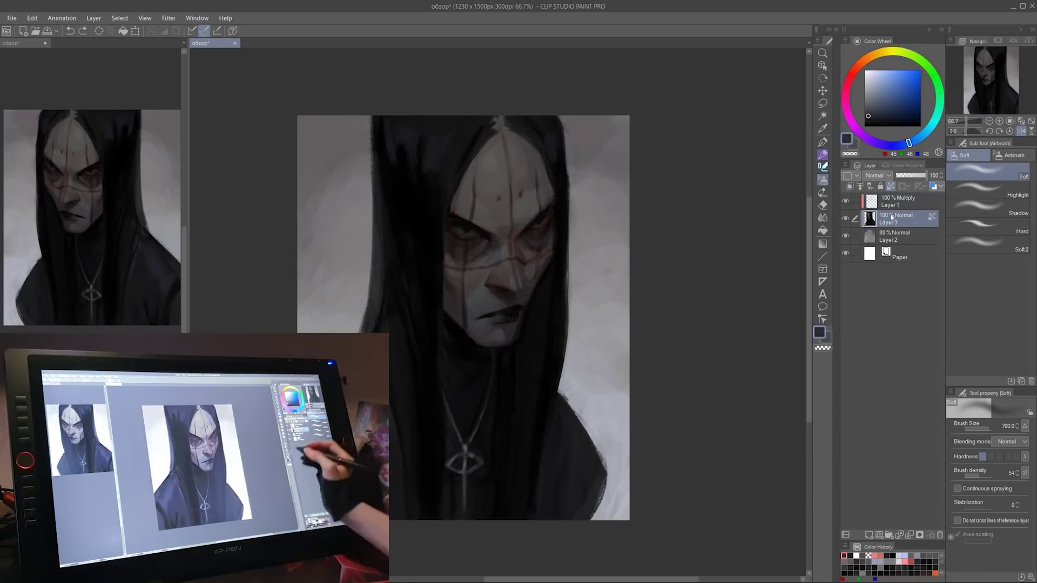
pyautogui.press(']')
pyautogui.press(']')
pyautogui.press(']')
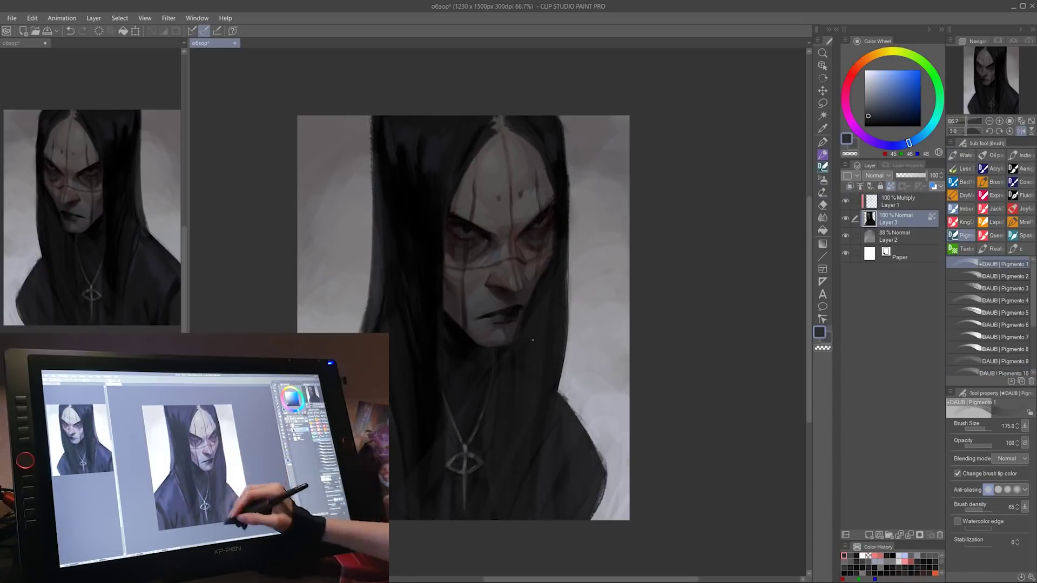
pyautogui.click(823, 180)
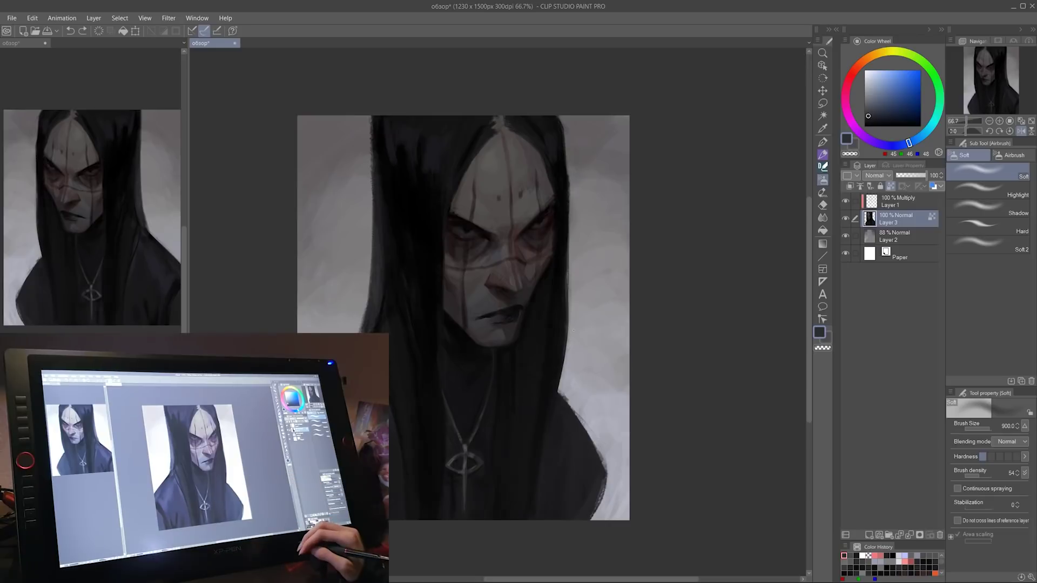
# Soften the figure's hair and shoulder edges using the Blur blending tool at size 150.
pyautogui.click(823, 217)
pyautogui.press('[')
pyautogui.press('[')
pyautogui.press('[')
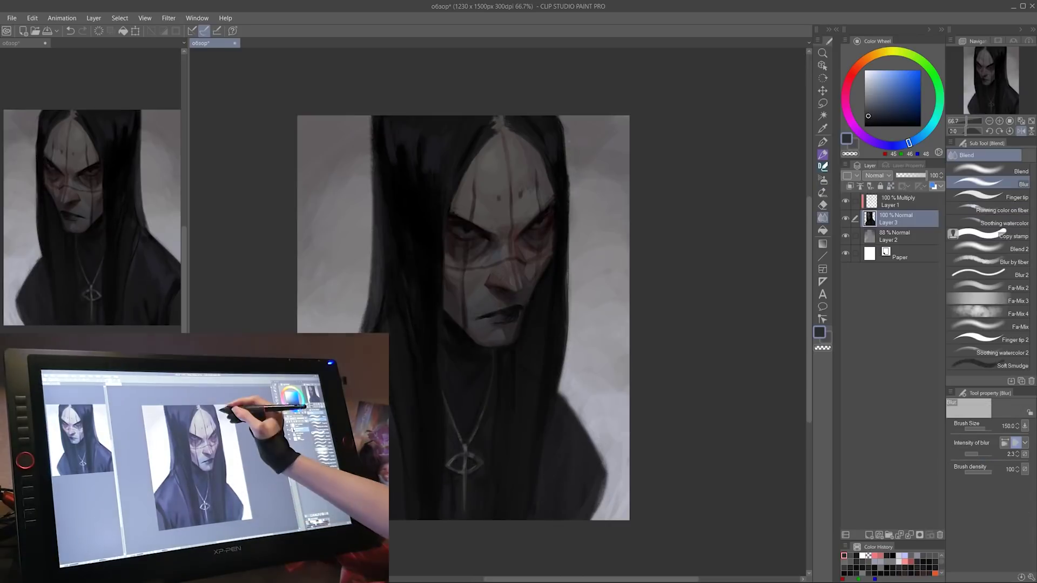
# Try blue-violet Pigmento 1 strokes over the figure on a new Linear light layer.
pyautogui.hotkey('ctrl', '+')
pyautogui.hotkey('ctrl', 'shift', 'n')
pyautogui.click(874, 176)
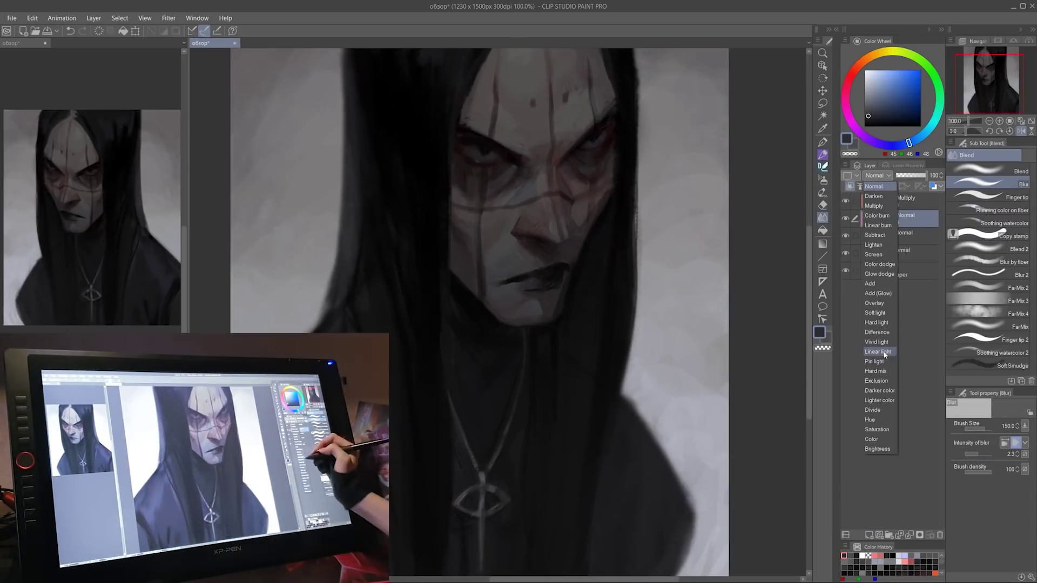
pyautogui.click(878, 356)
pyautogui.press('b')
pyautogui.hotkey('ctrl', '-')
pyautogui.click(888, 145)
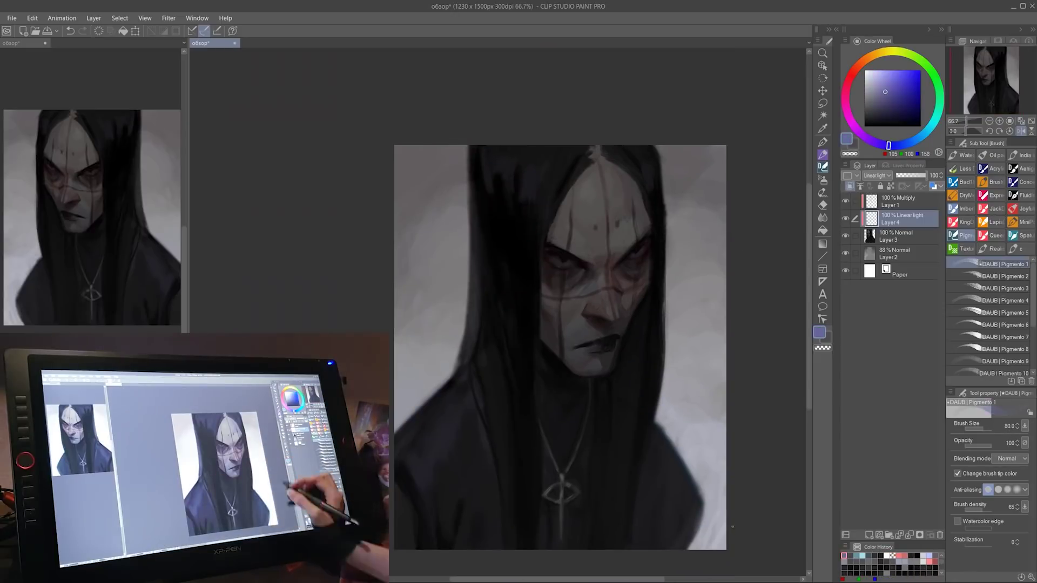
pyautogui.hotkey('ctrl', 'z')
pyautogui.hotkey('ctrl', 'z')
# Airbrush a sampled dark blue-grey over the shoulder and hair of the figure layer with Soft at size 1300.
pyautogui.press('b')
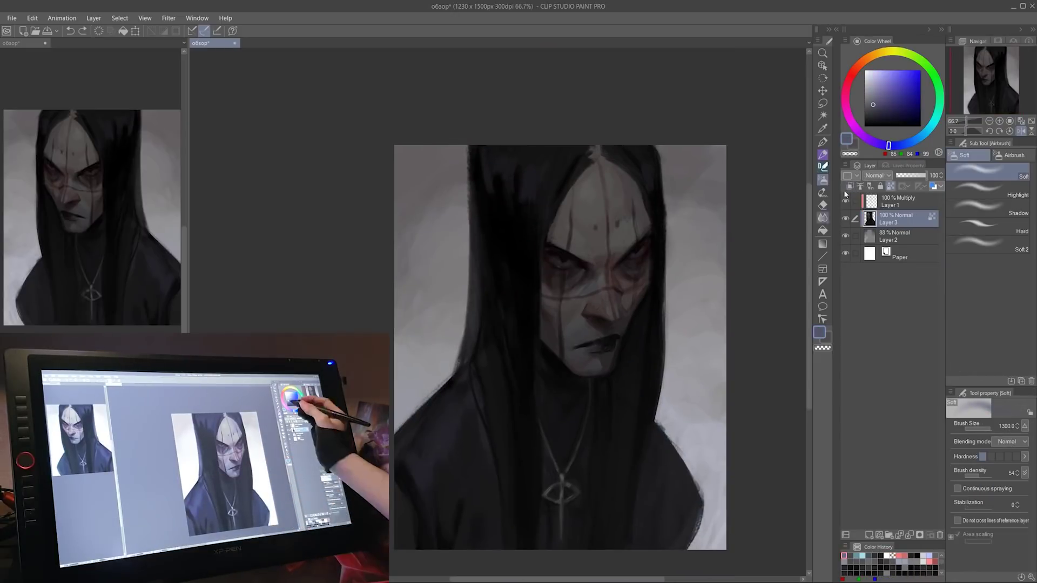
pyautogui.keyDown('alt'); pyautogui.click(637, 443); pyautogui.keyUp('alt')
pyautogui.moveTo(665, 432); pyautogui.dragTo(697, 529)
pyautogui.moveTo(637, 248); pyautogui.dragTo(594, 443)
pyautogui.press('h')
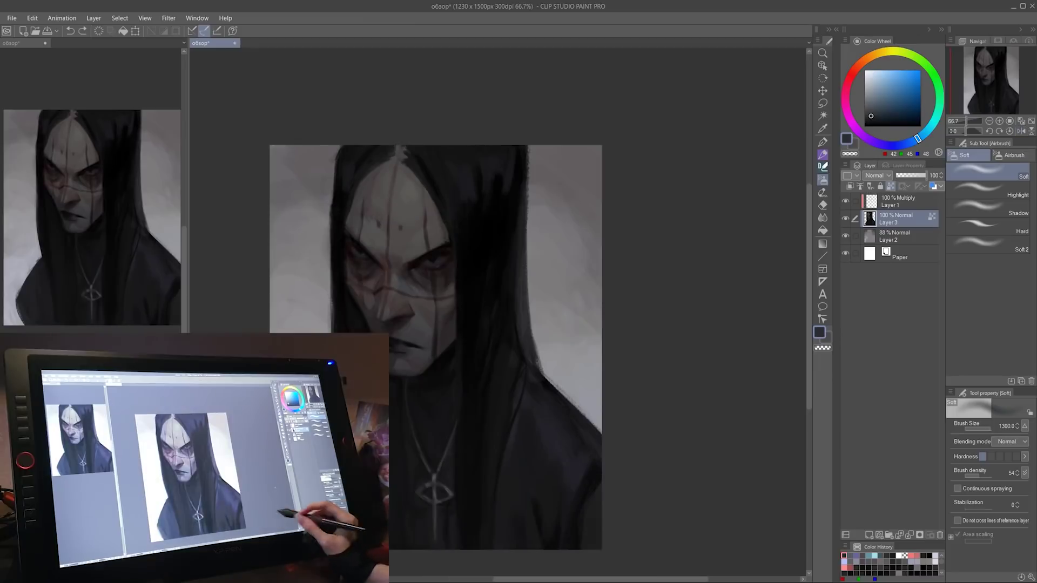
pyautogui.press('h')
# Rework the robe, hair and shadow beside the eye with sampled dark tones using Pigmento 1 at sizes 50 and 70.
pyautogui.click(823, 166)
pyautogui.press('[')
pyautogui.press('[')
pyautogui.press('[')
pyautogui.keyDown('alt'); pyautogui.click(444, 435); pyautogui.keyUp('alt')
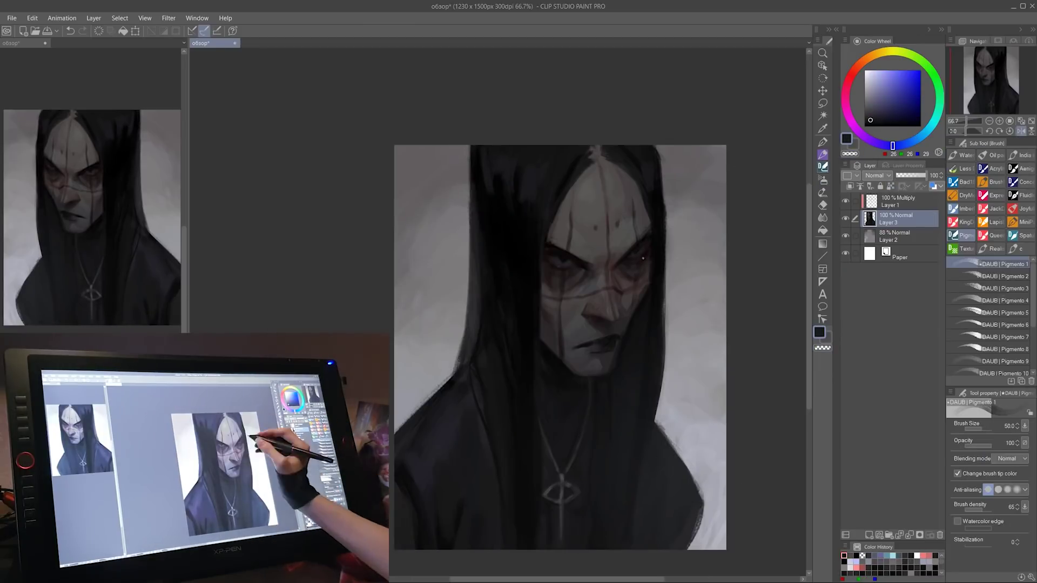
pyautogui.press(']')
pyautogui.press(']')
pyautogui.keyDown('alt'); pyautogui.click(646, 249); pyautogui.keyUp('alt')
pyautogui.keyDown('alt'); pyautogui.click(635, 257); pyautogui.keyUp('alt')
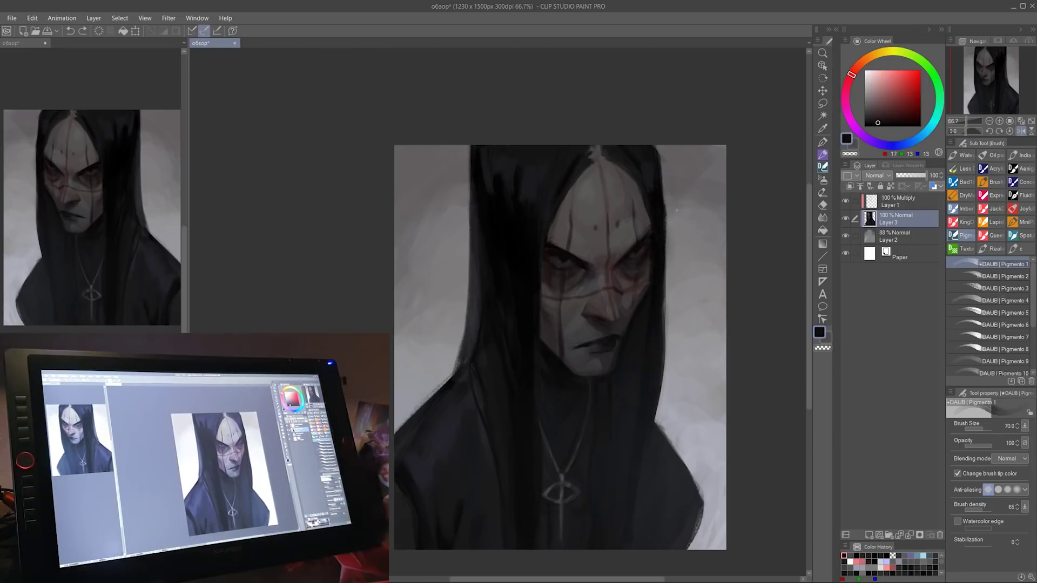
# Refine the figure's hair and chin edges with the Crispy Pencil at size 20 using sampled dark tones.
pyautogui.press('p')
pyautogui.hotkey('ctrl', '+')
pyautogui.hotkey('ctrl', '+')
pyautogui.hotkey('ctrl', '-')
pyautogui.hotkey('ctrl', '-')
pyautogui.keyDown('alt'); pyautogui.click(626, 220); pyautogui.keyUp('alt')
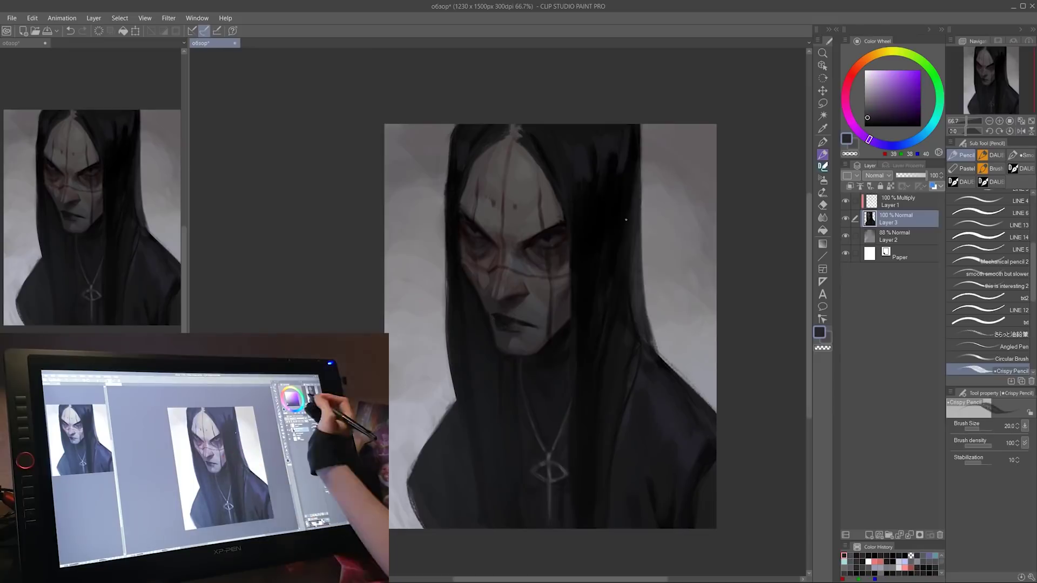
pyautogui.keyDown('alt'); pyautogui.click(527, 354); pyautogui.keyUp('alt')
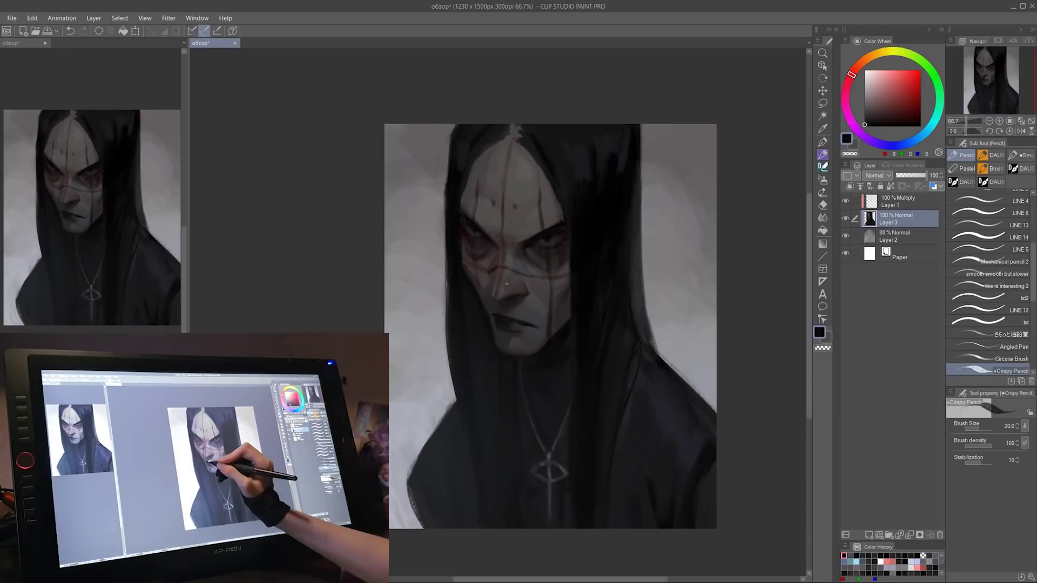
# Try a saturated crimson accent in the character's eye with the Crispy Pencil at size 20.
pyautogui.click(851, 122)
pyautogui.moveTo(527, 354); pyautogui.dragTo(467, 355)
pyautogui.click(921, 93)
pyautogui.moveTo(479, 473); pyautogui.dragTo(503, 474)
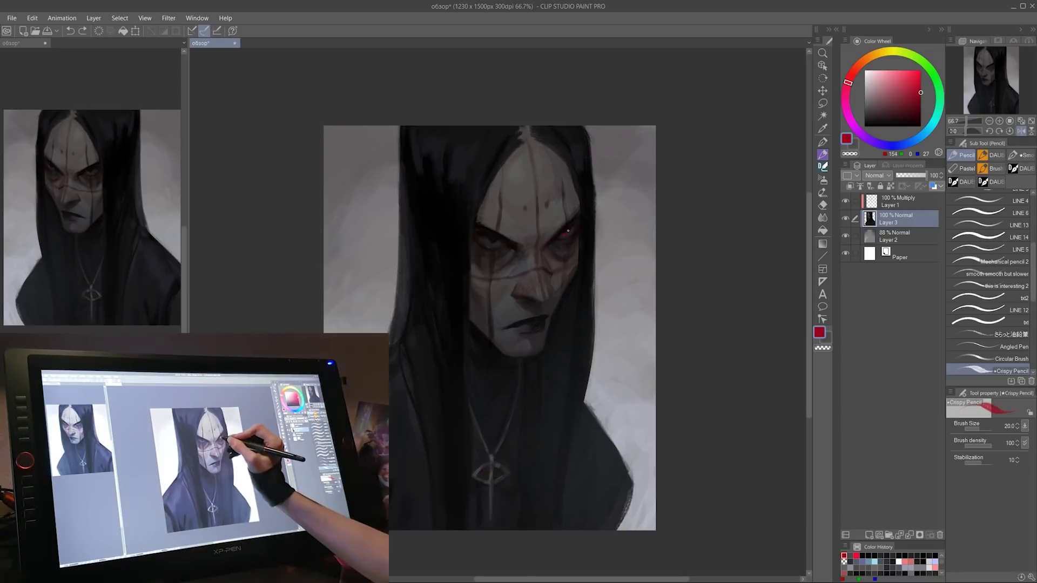
# Touch up the figure's face and hair using sampled tones with the Crispy Pencil at sizes 20 and 15 and Pigmento 1 at size 80.
pyautogui.click(896, 235)
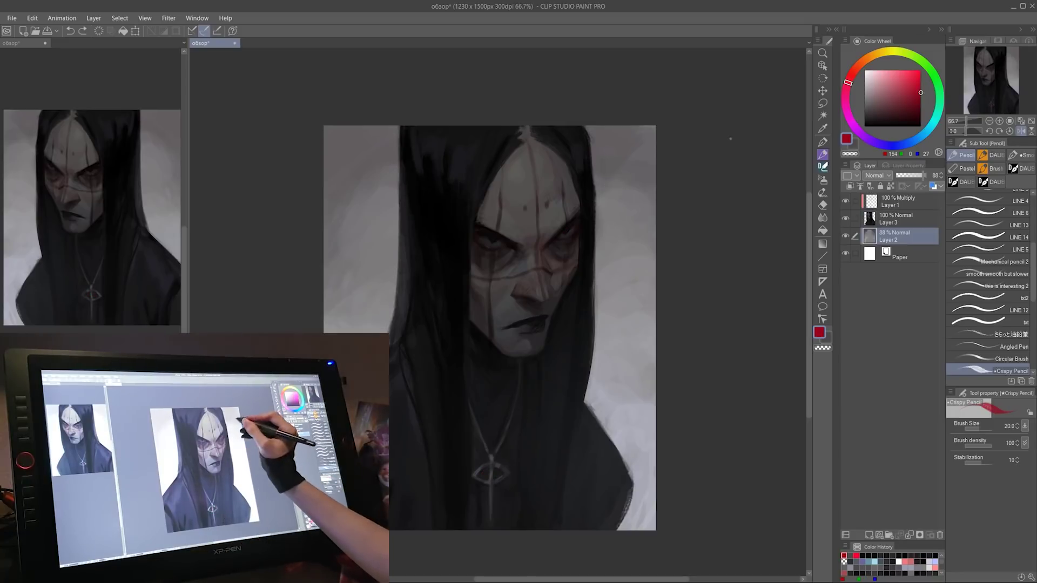
pyautogui.click(822, 167)
pyautogui.hotkey('alt', ']')
pyautogui.press('p')
pyautogui.hotkey('ctrl', 'alt', '0')
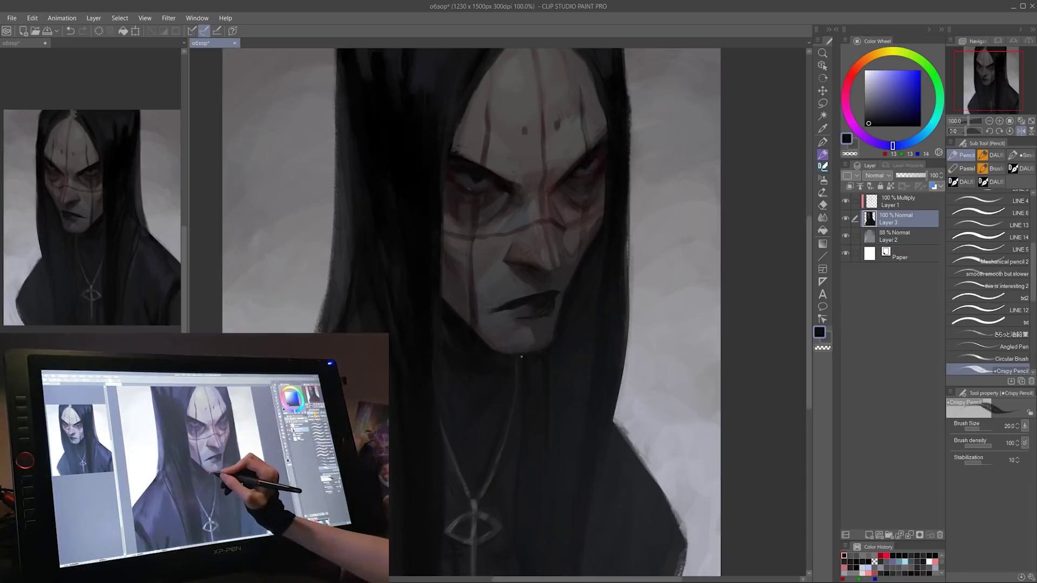
pyautogui.hotkey('ctrl', '-')
pyautogui.press('[')
pyautogui.keyDown('alt'); pyautogui.click(594, 298); pyautogui.keyUp('alt')
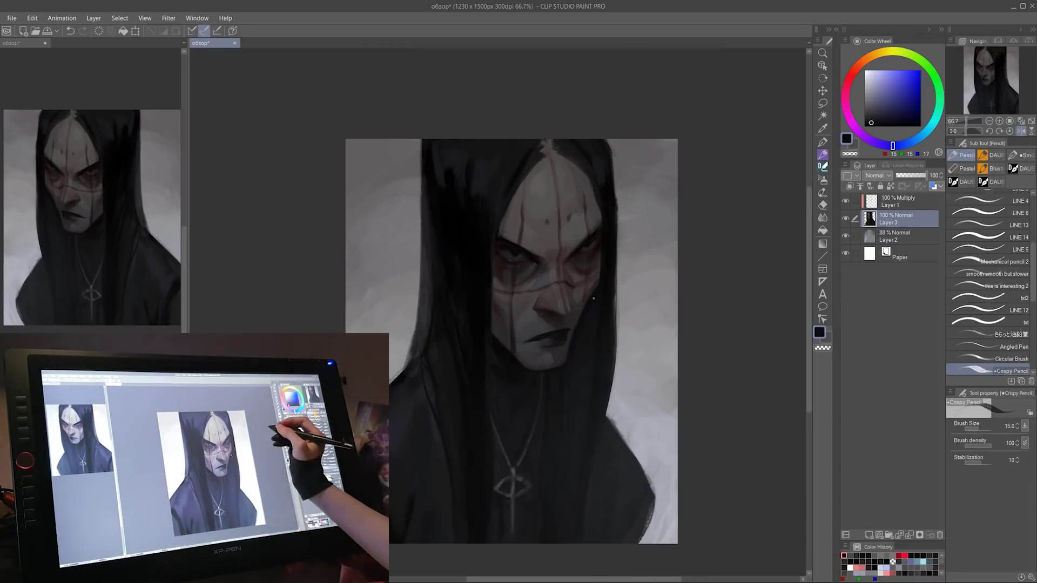
pyautogui.press('b')
pyautogui.keyDown('alt'); pyautogui.click(545, 189); pyautogui.keyUp('alt')
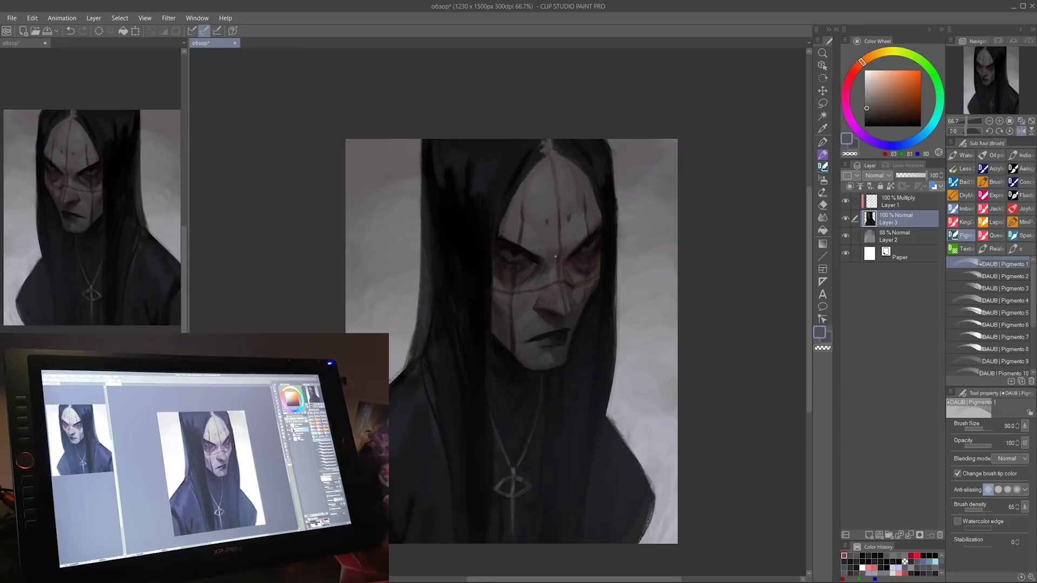
# Try brightening the figure layer with an RGB Tone Curve that lifts the darker midtones, comparing it with and without preview.
pyautogui.click(32, 18)
pyautogui.moveTo(81, 232)
pyautogui.click(232, 285)
pyautogui.moveTo(879, 293); pyautogui.dragTo(880, 285)
pyautogui.moveTo(844, 330); pyautogui.dragTo(850, 301)
pyautogui.click(960, 236)
pyautogui.click(960, 236)
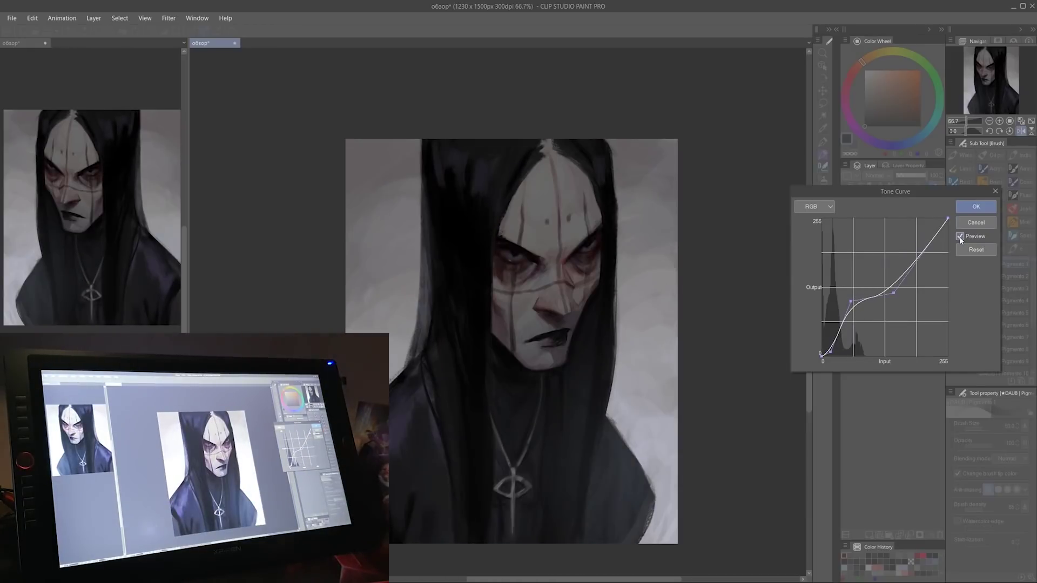
pyautogui.click(976, 206)
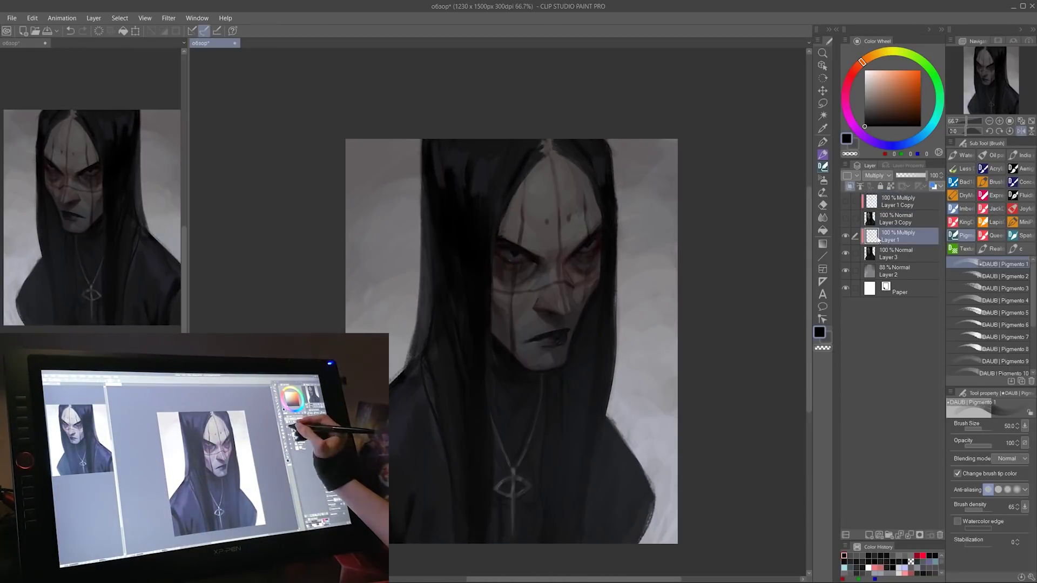
# Shift Layer 3's colours with a Tone Curve, lifting the Red channel's shadows and lowering its highlights before switching to the Blue channel.
pyautogui.click(867, 257)
pyautogui.hotkey('ctrl', 'alt', '0')
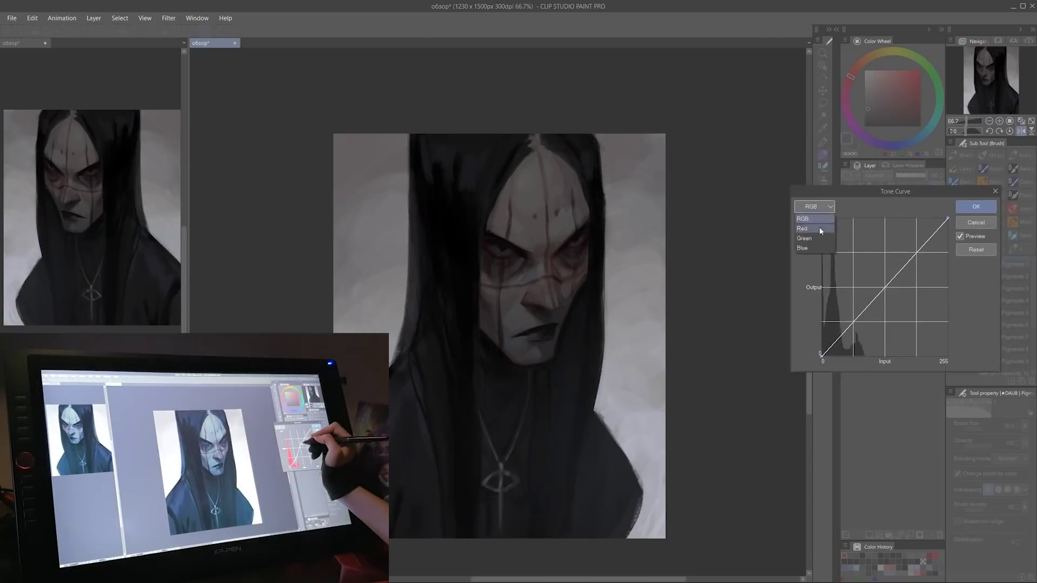
pyautogui.moveTo(864, 313); pyautogui.dragTo(856, 327)
pyautogui.moveTo(893, 264); pyautogui.dragTo(909, 291)
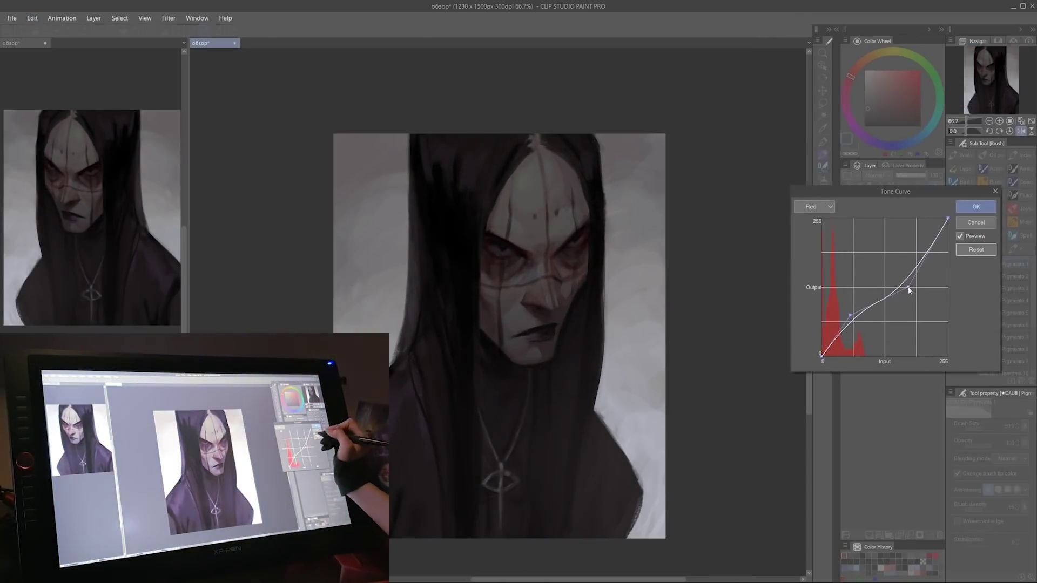
pyautogui.click(822, 249)
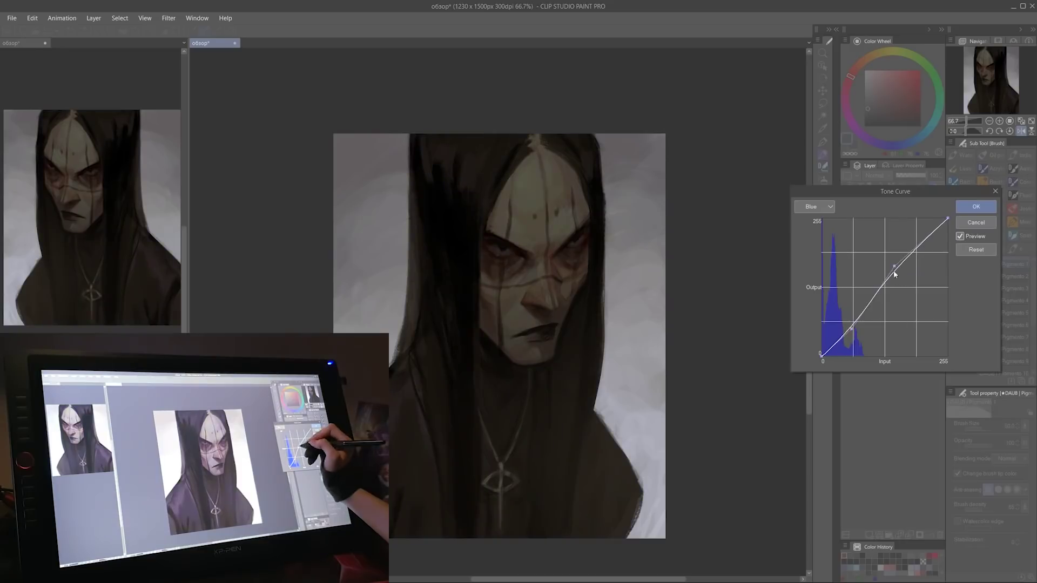